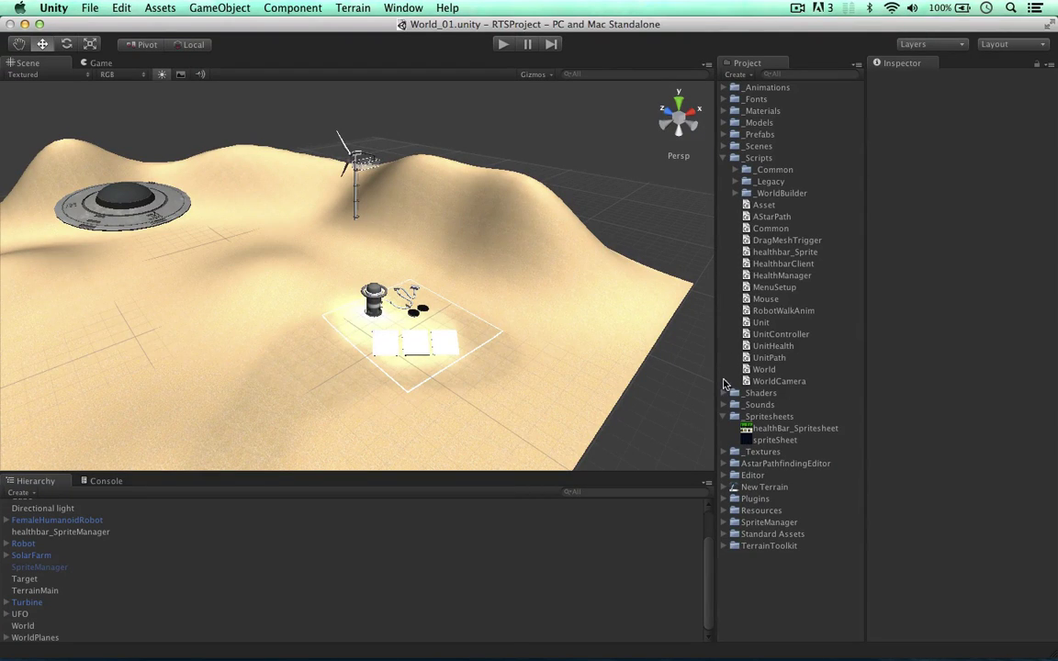
# - Collapse the _Spritesheets folder and play the game, selecting the female robot and sending it to another spot on the terrain
pyautogui.click(724, 415)
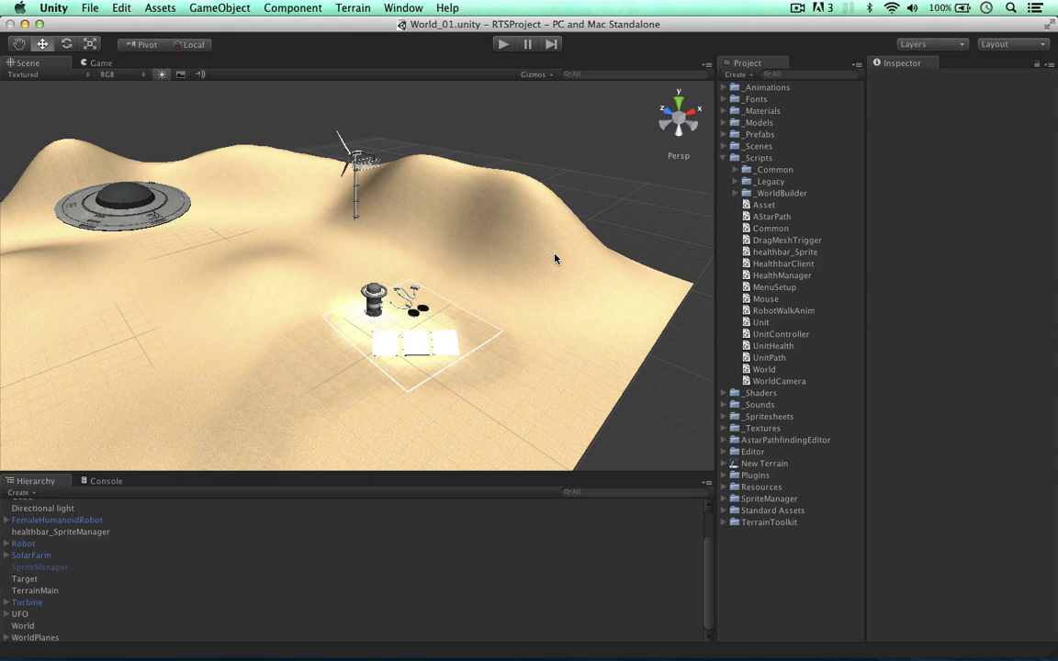
pyautogui.click(503, 44)
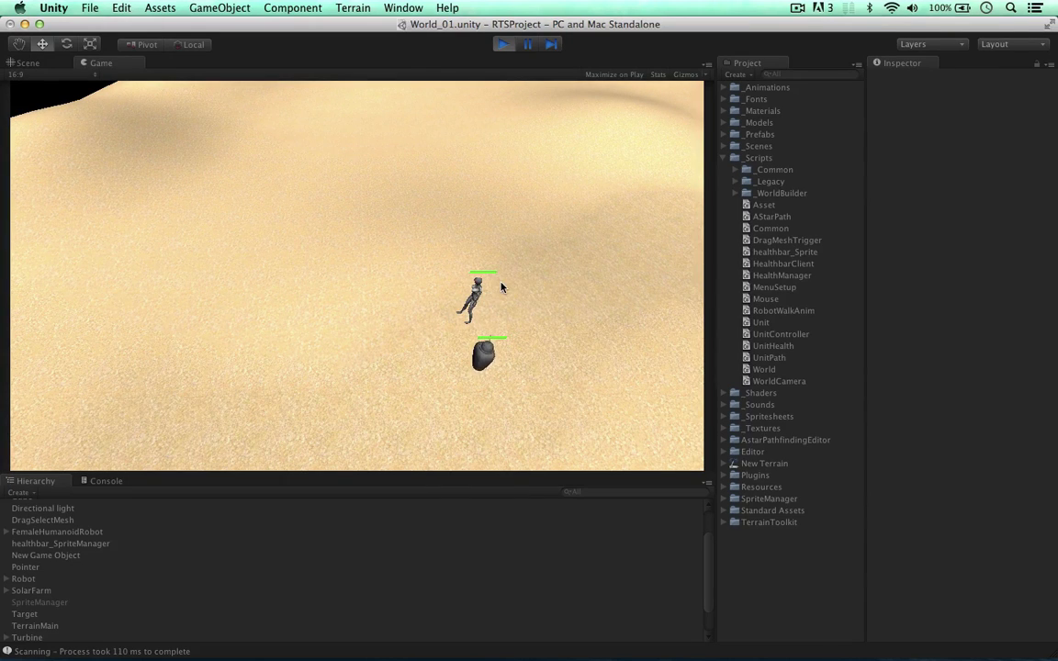
pyautogui.press('d')
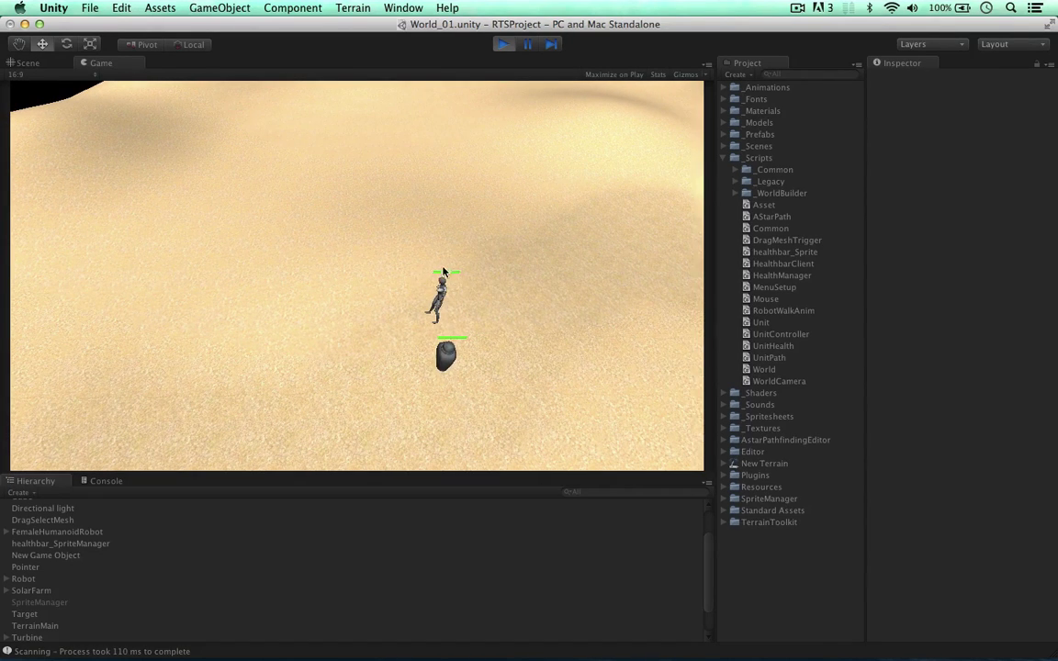
pyautogui.moveTo(416, 276); pyautogui.dragTo(459, 305)
pyautogui.rightClick(503, 272)
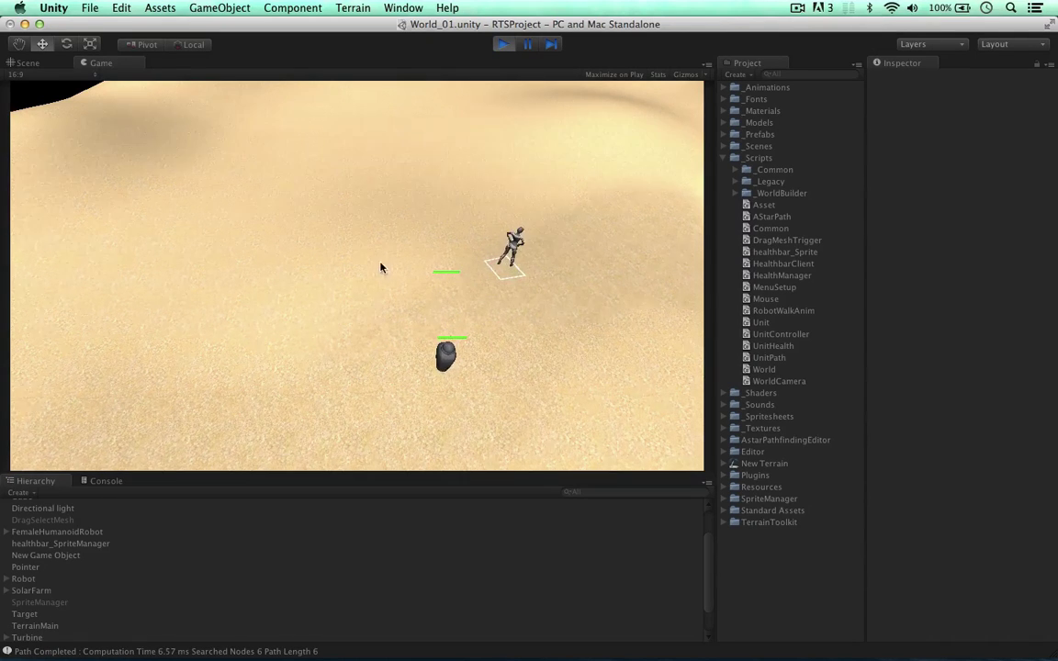
# - Rotate and move the game camera around the units to check their health bars, and stop the game
pyautogui.keyDown('ctrl'); pyautogui.moveTo(380, 267); pyautogui.dragTo(484, 268, button='right'); pyautogui.keyUp('ctrl')
pyautogui.press('w')
pyautogui.press('a')
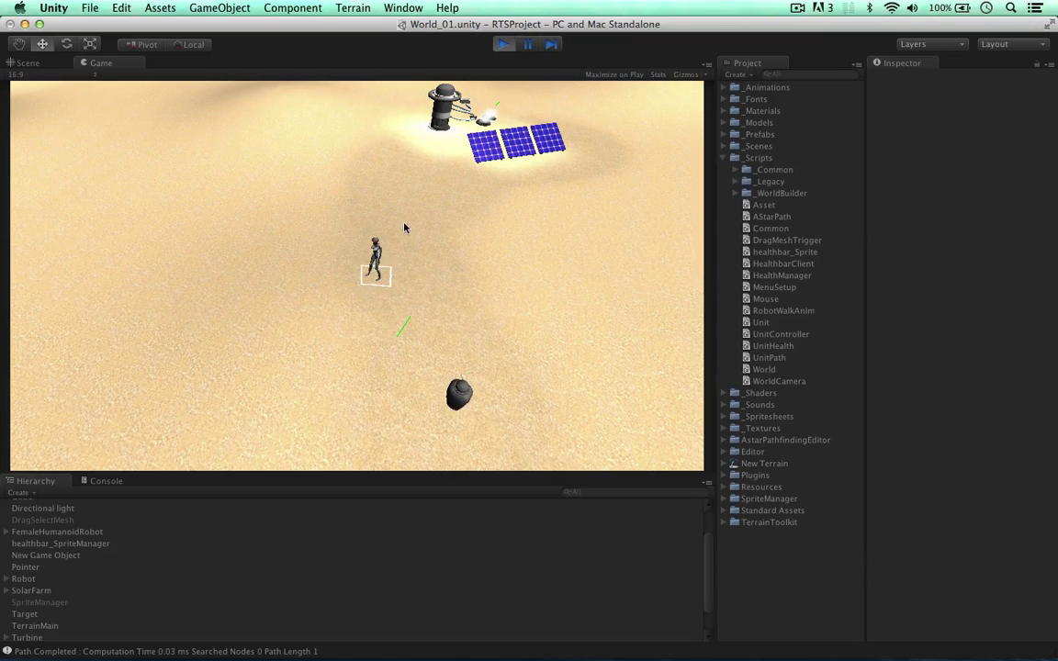
pyautogui.moveTo(417, 234); pyautogui.dragTo(364, 245, button='middle')
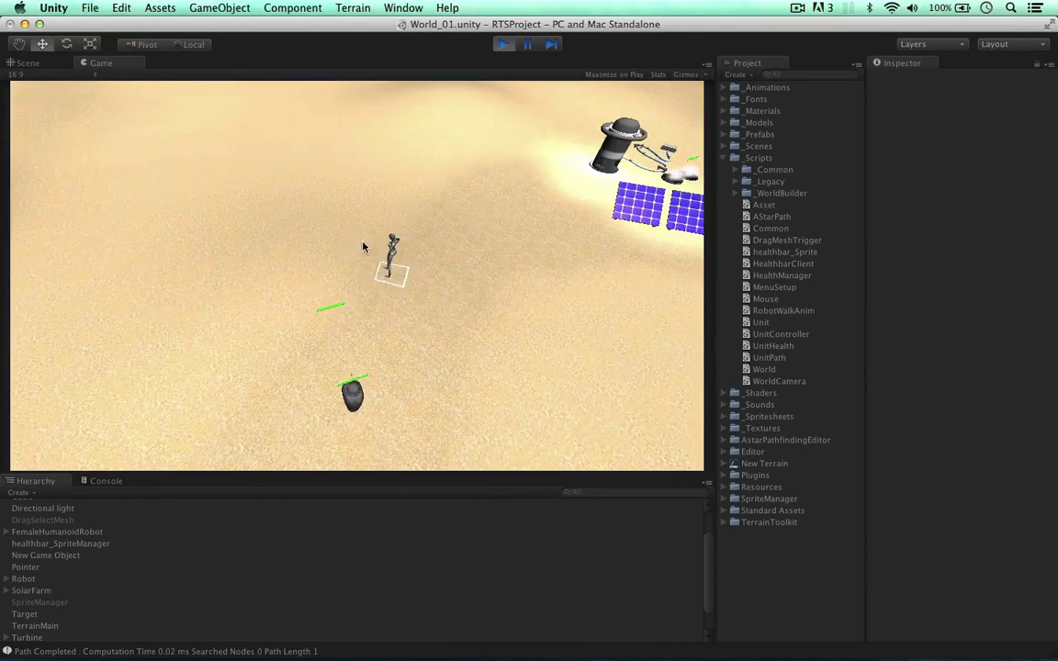
pyautogui.click(316, 280)
pyautogui.click(503, 44)
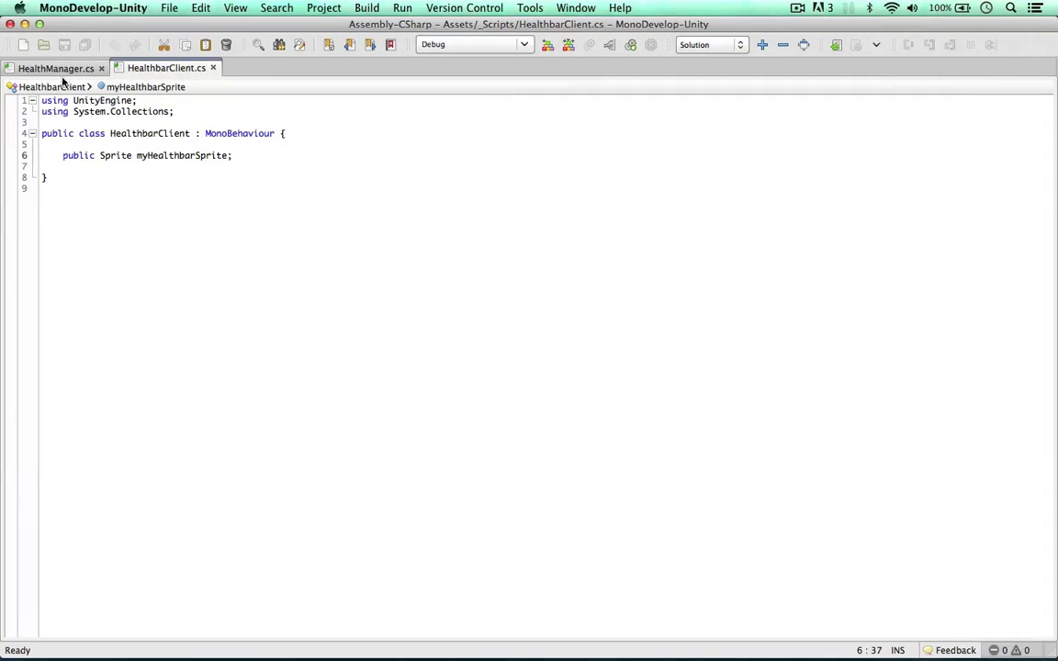
# - In MonoDevelop, close HealthManager.cs and add an empty void Start() method below the field in HealthbarClient.cs
pyautogui.click(101, 68)
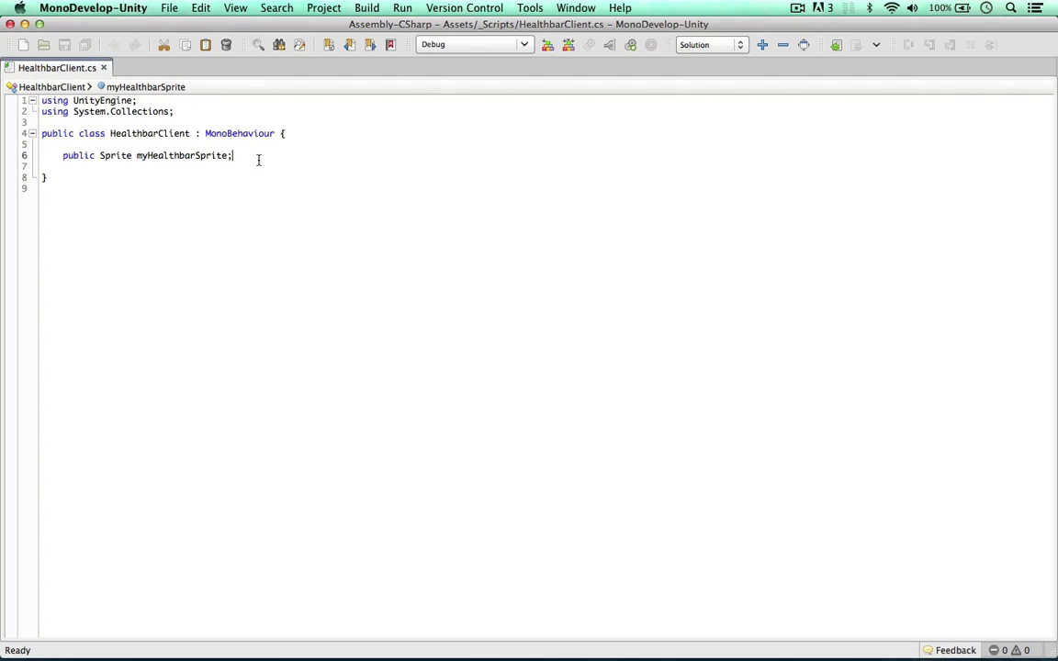
pyautogui.press('Return')
pyautogui.press('Return')
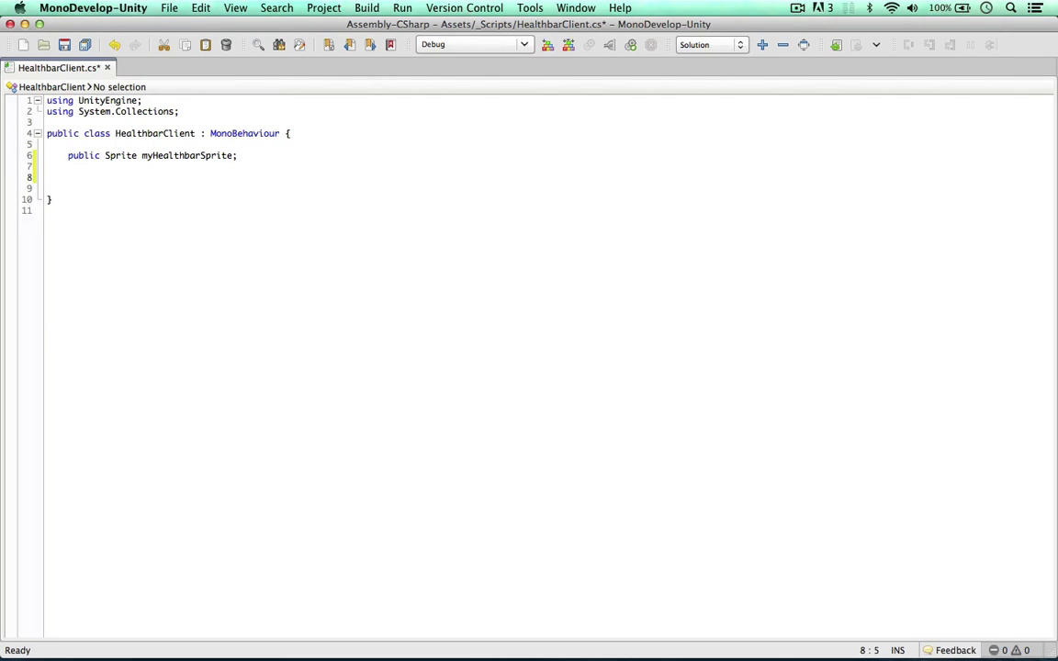
pyautogui.write('void Start()')
pyautogui.press('Return')
pyautogui.write('{')
pyautogui.press('Return')
pyautogui.press('Return')
pyautogui.press('Up')
# - Declare a public SpriteManager field named HealthbarSpriteManager directly below myHealthbarSprite
pyautogui.click(271, 157)
pyautogui.press('Return')
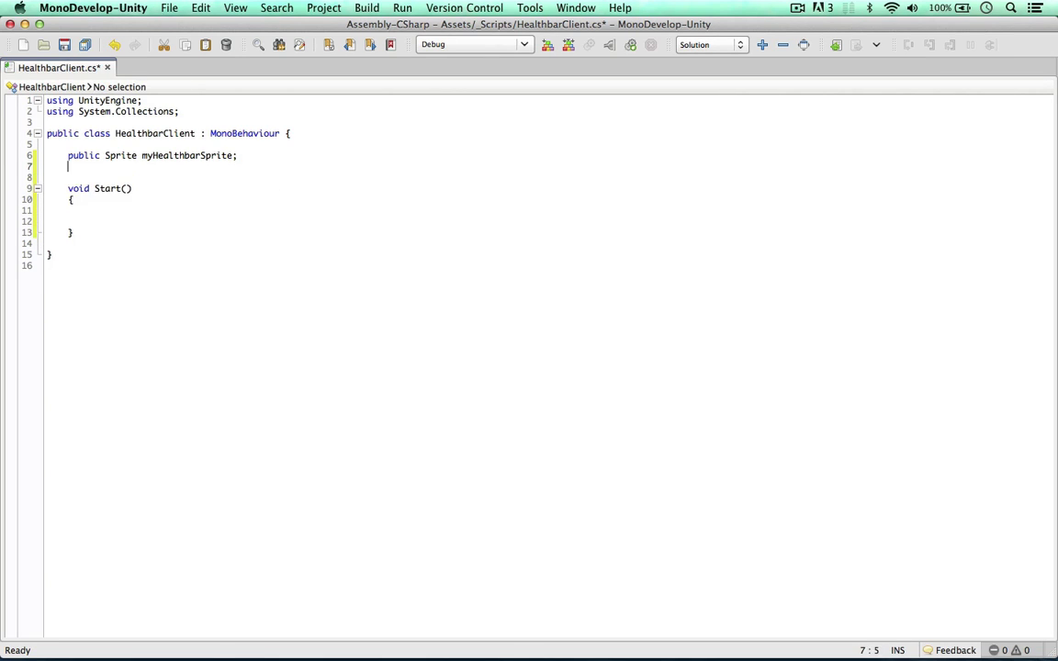
pyautogui.write('public Sprite')
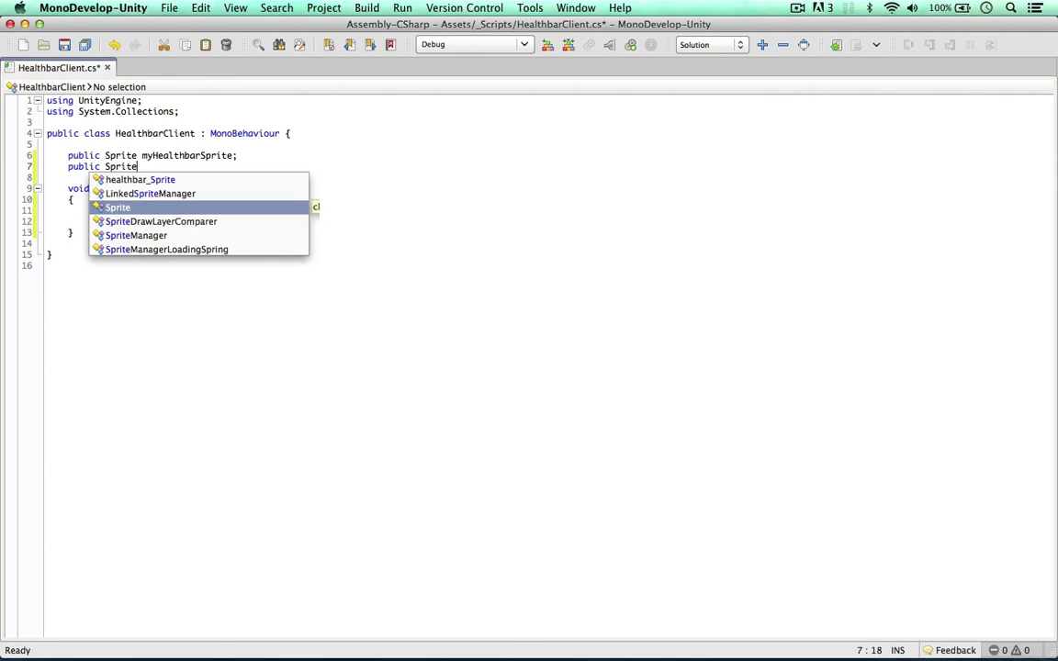
pyautogui.write('Manager HealthbarSpriteManager;')
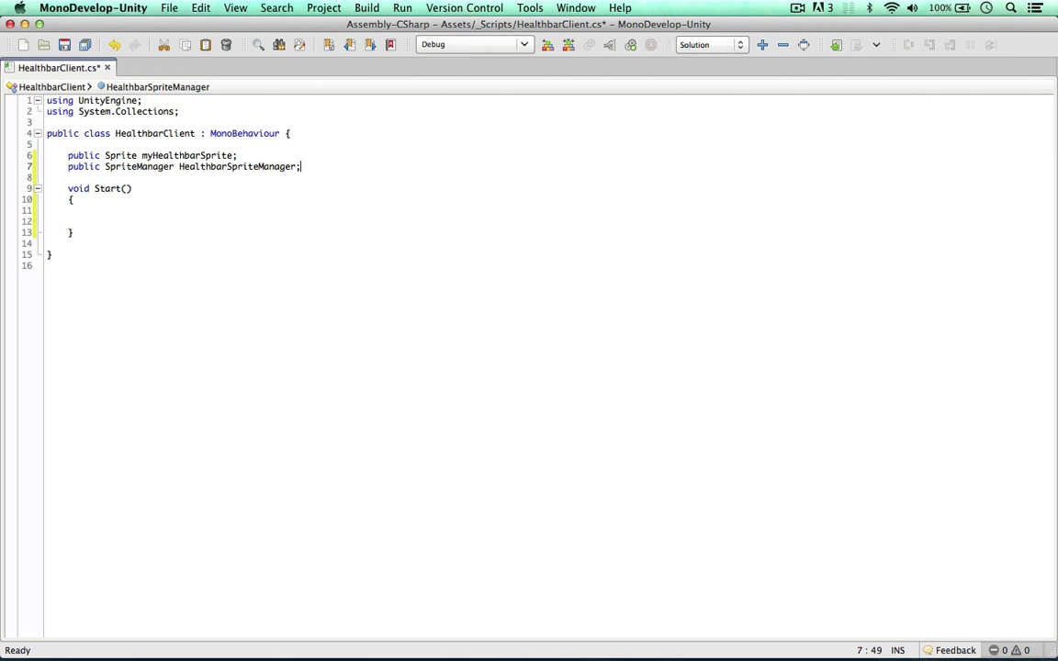
# - In Start(), begin assigning HealthbarSpriteManager from GameObject.Find("healthbar_SpriteManager")
pyautogui.click(116, 209)
pyautogui.write('Health')
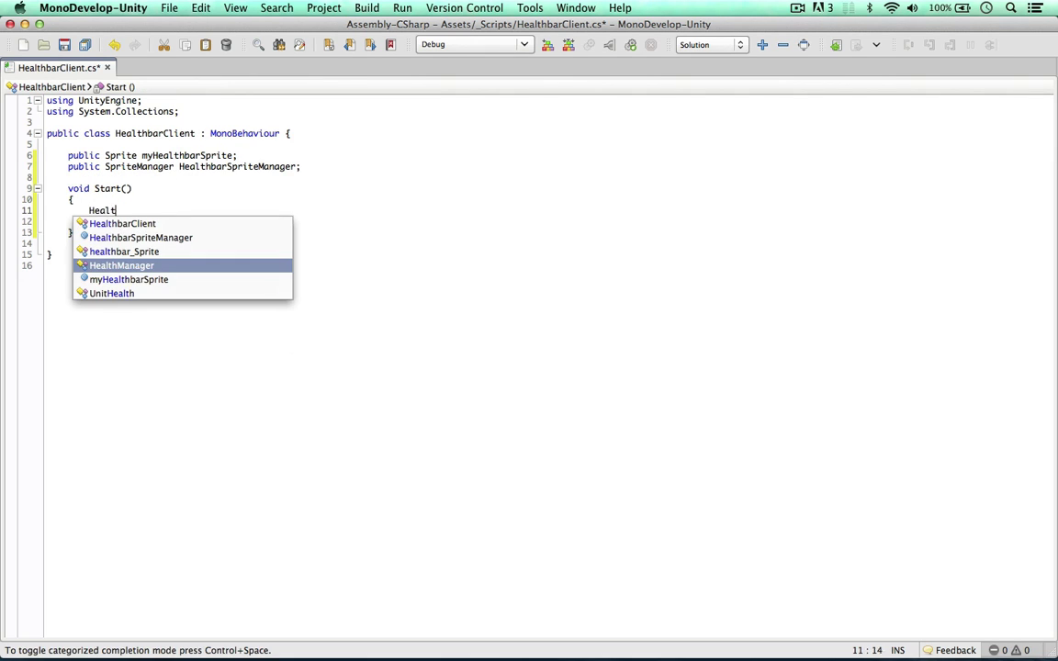
pyautogui.press('Up')
pyautogui.press('Up')
pyautogui.press('Return')
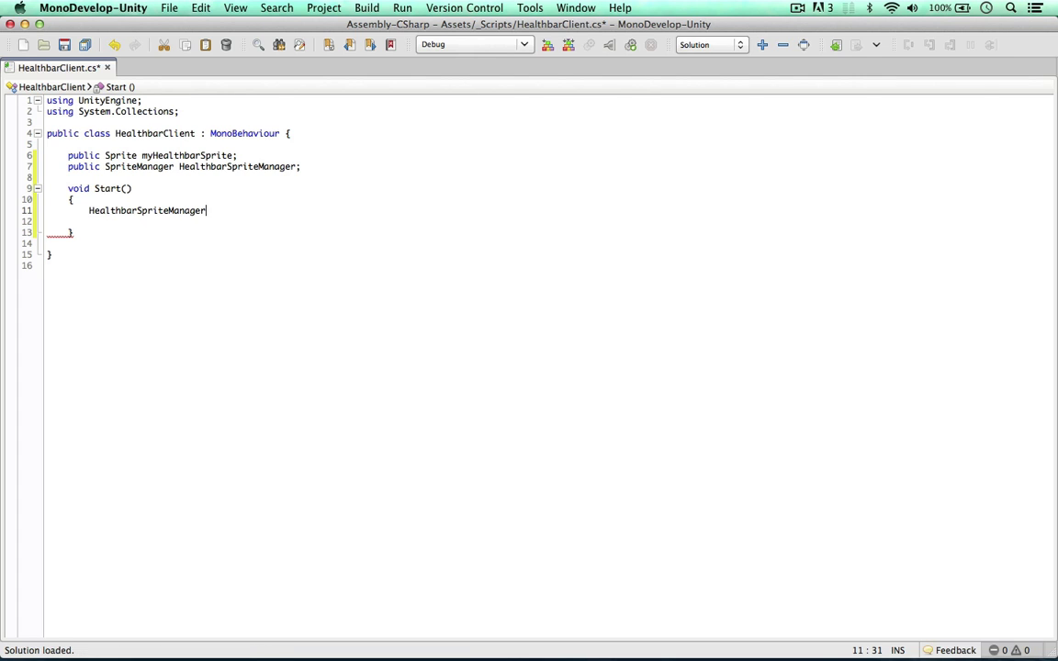
pyautogui.write('= Game')
pyautogui.press('Return')
pyautogui.write('.F')
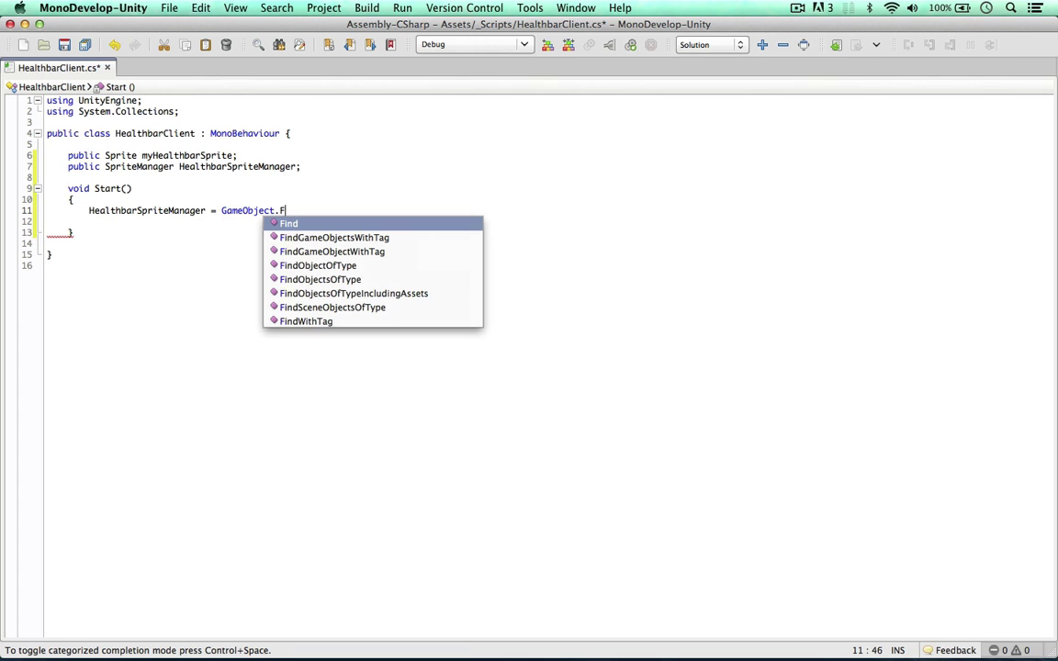
pyautogui.write('ind("hea')
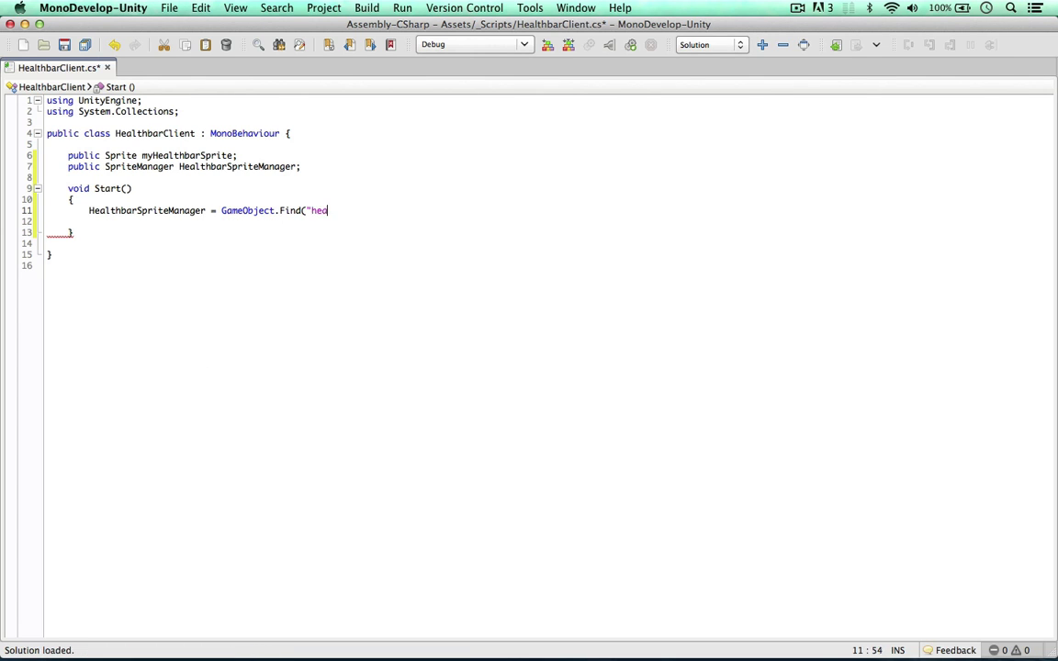
pyautogui.write('lthbar_SpriteManager"')
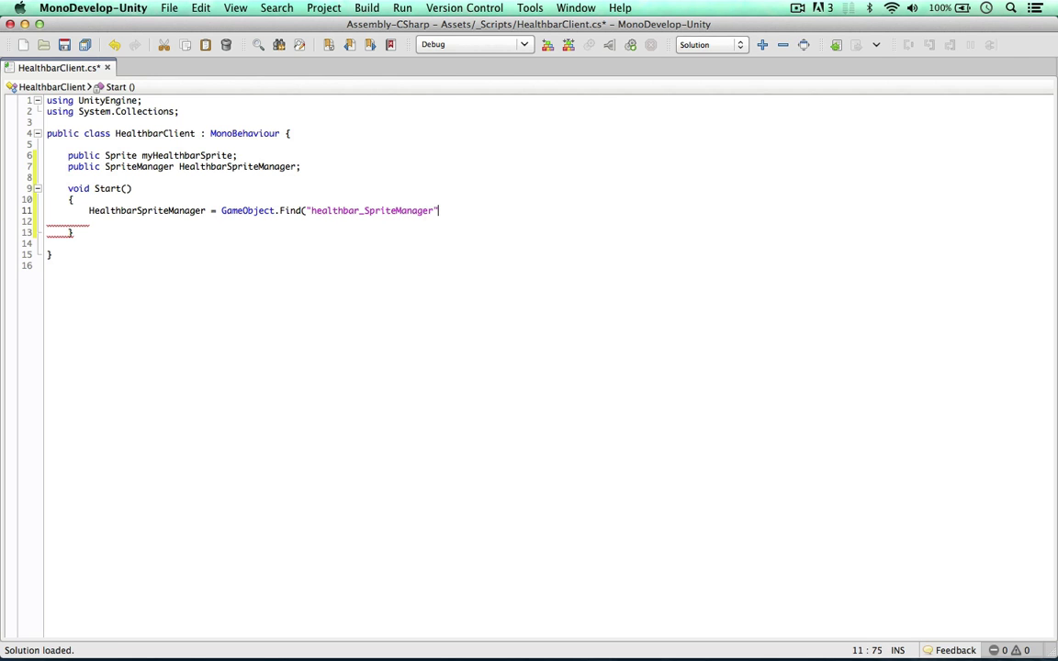
# - Check the healthbar_SpriteManager object's name and components in Unity and return to the script in MonoDevelop
pyautogui.press('super+Tab')
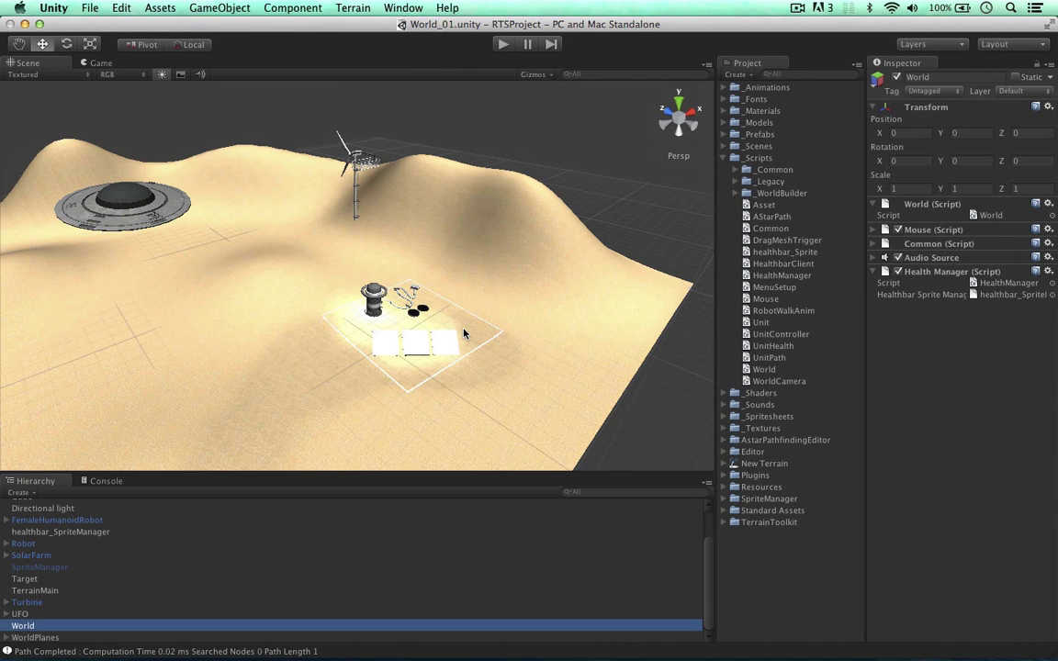
pyautogui.click(129, 530)
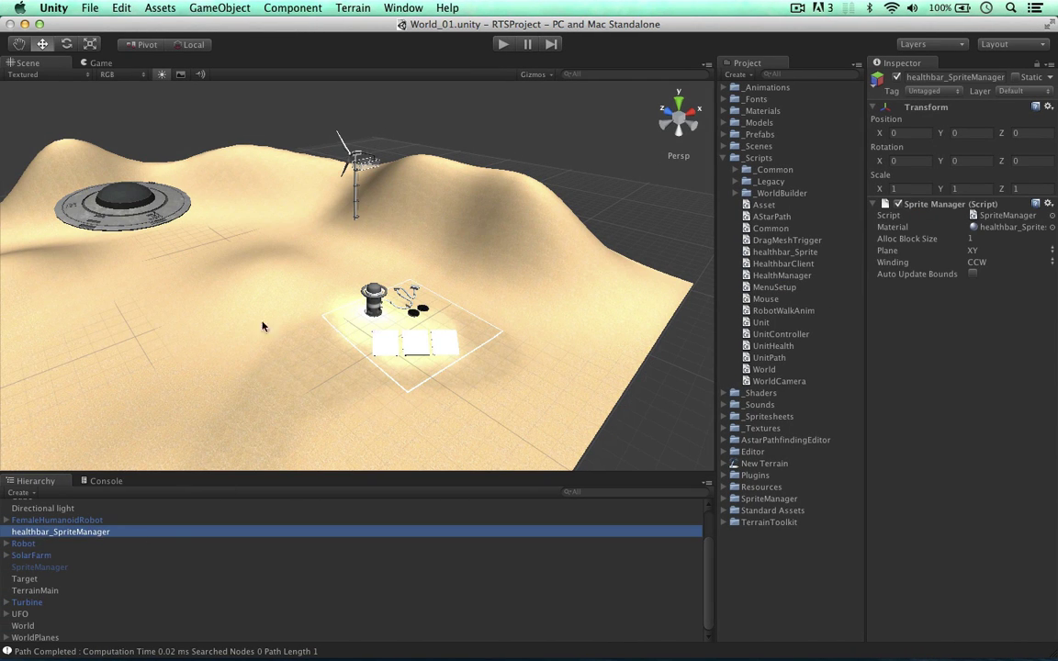
pyautogui.press('super+Tab')
# - Complete the HealthbarSpriteManager assignment by closing the Find call and appending .GetComponent<SpriteManager>();
pyautogui.write('r_SpriteManager").G')
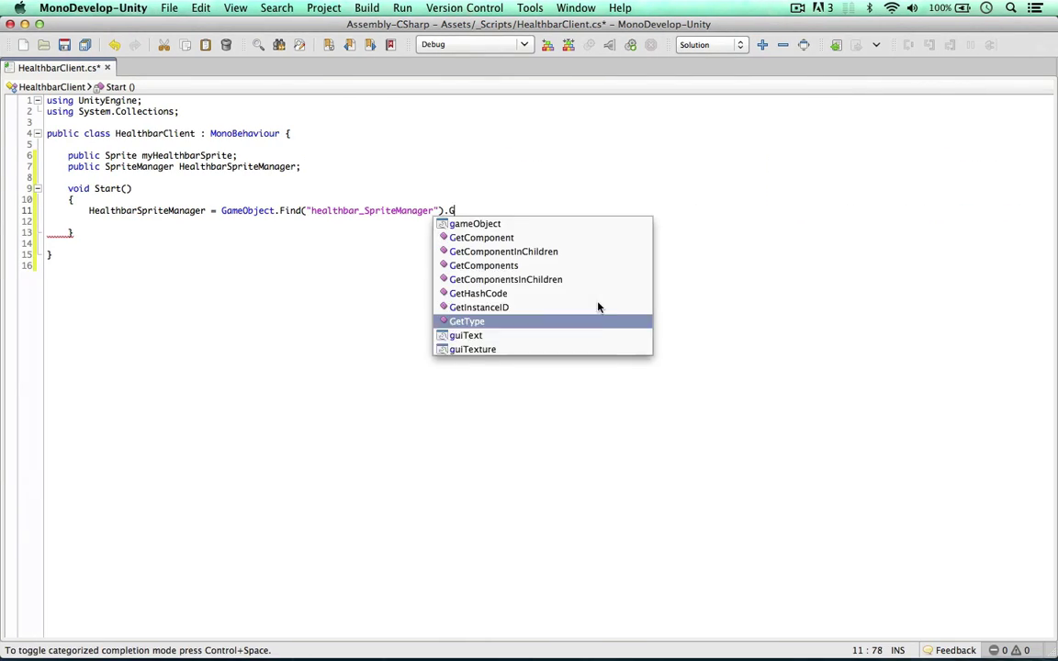
pyautogui.write('etComp')
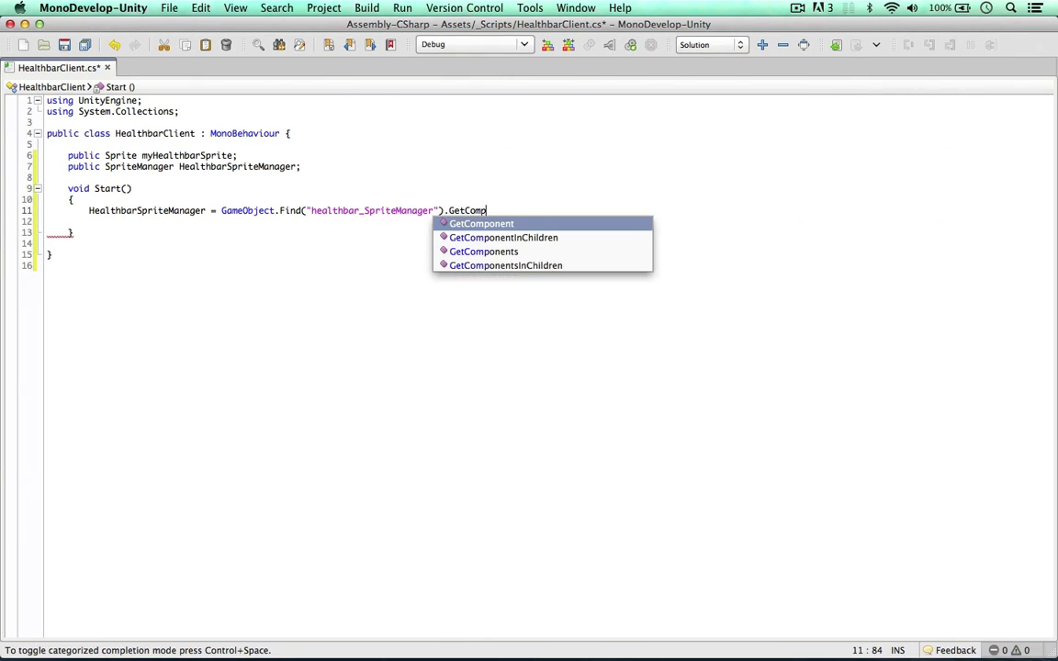
pyautogui.press('Return')
pyautogui.write('<Sprite')
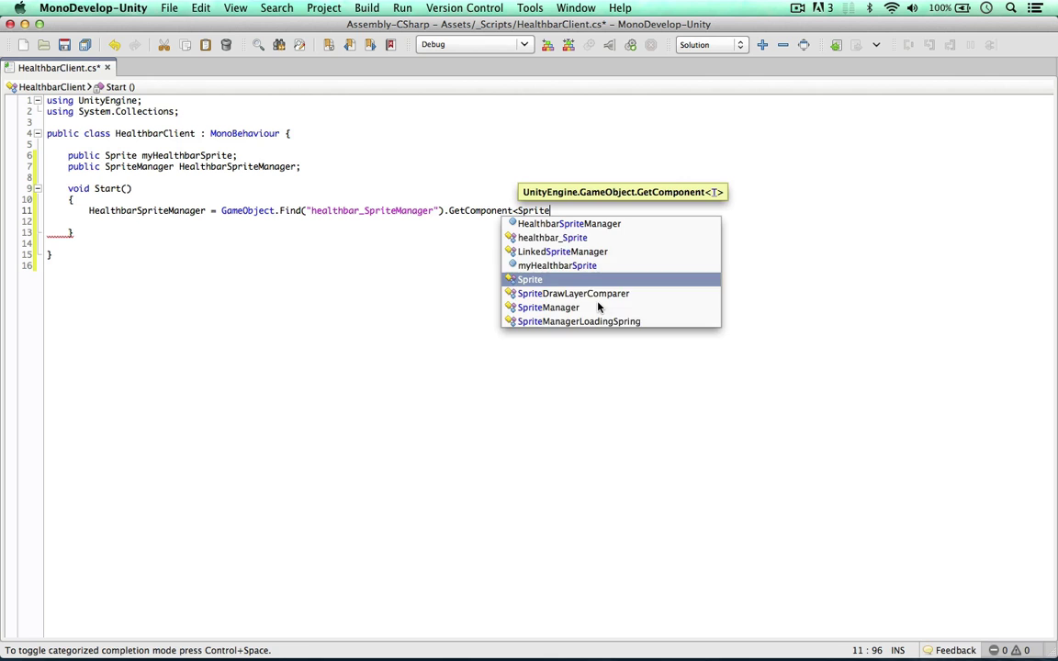
pyautogui.write('Ma')
pyautogui.press('Return')
pyautogui.write('>();')
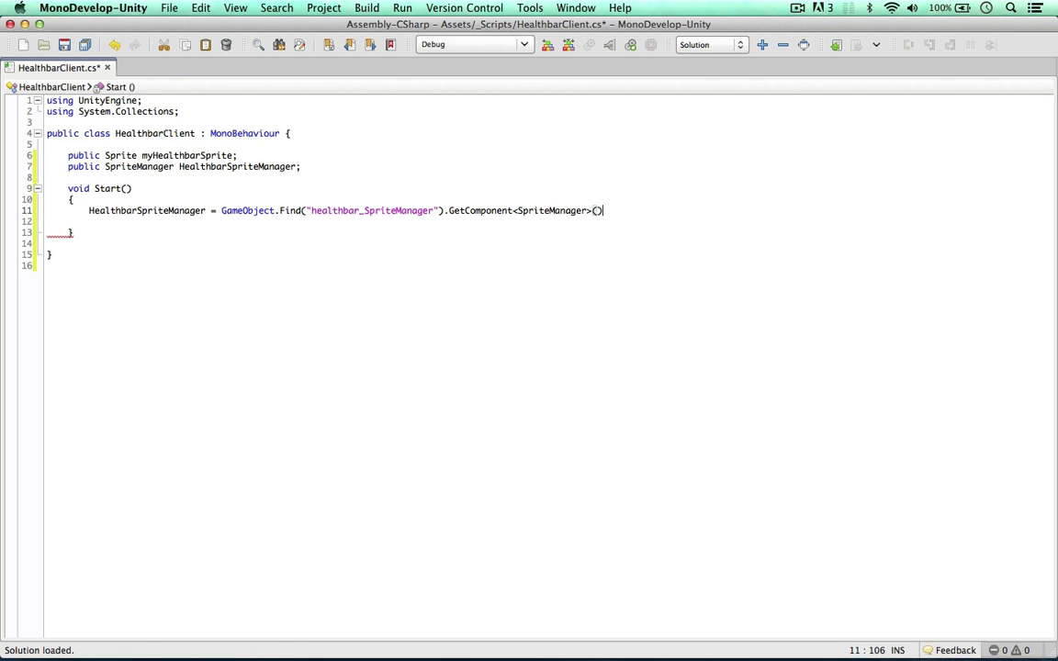
# - Review the object's Sprite Manager script in Unity, and delete the blank line at the end of Start() in MonoDevelop
pyautogui.press('super+Tab')
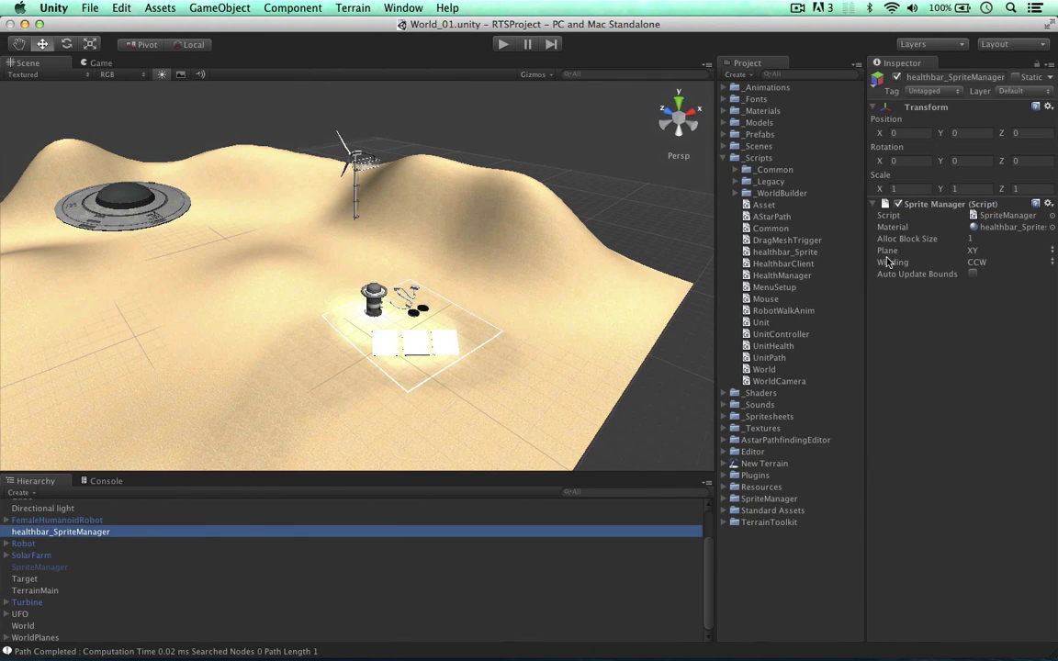
pyautogui.press('super+Tab')
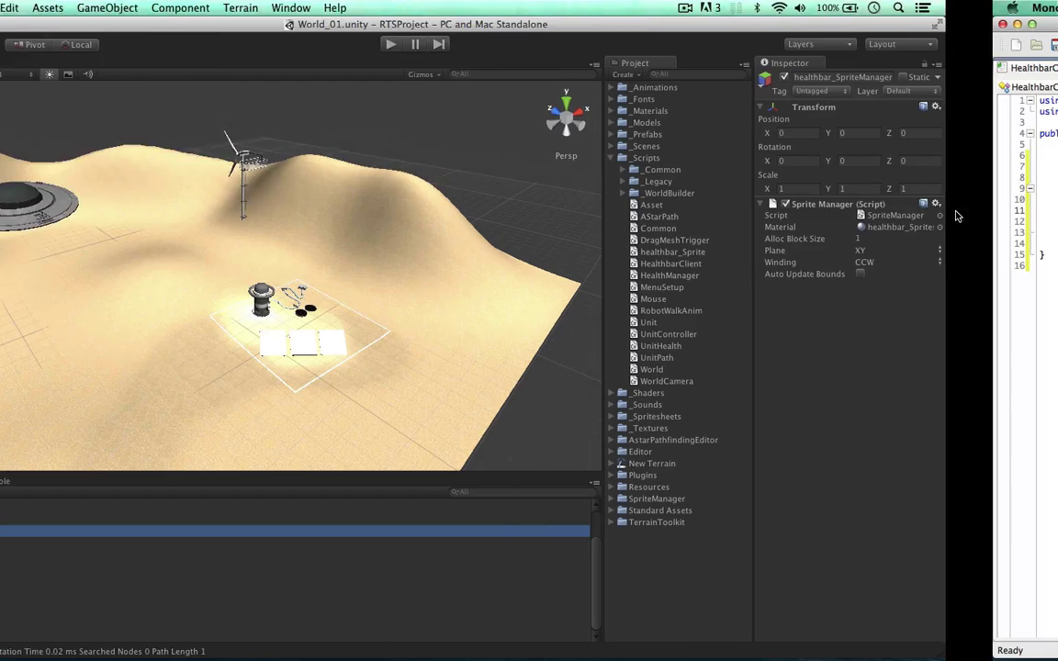
pyautogui.click(371, 225)
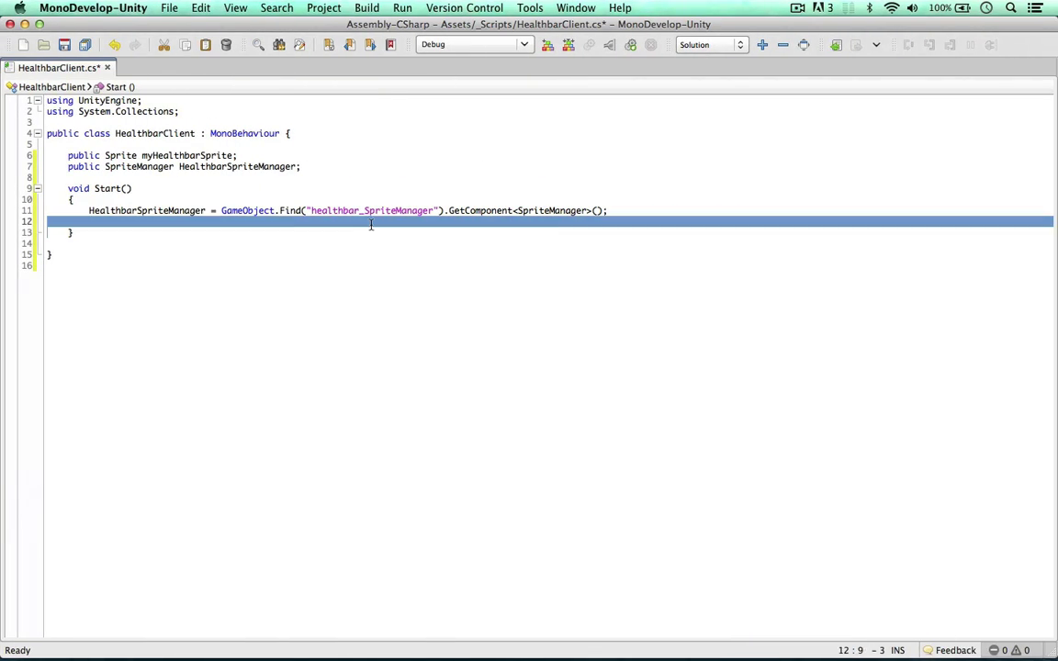
pyautogui.press('BackSpace')
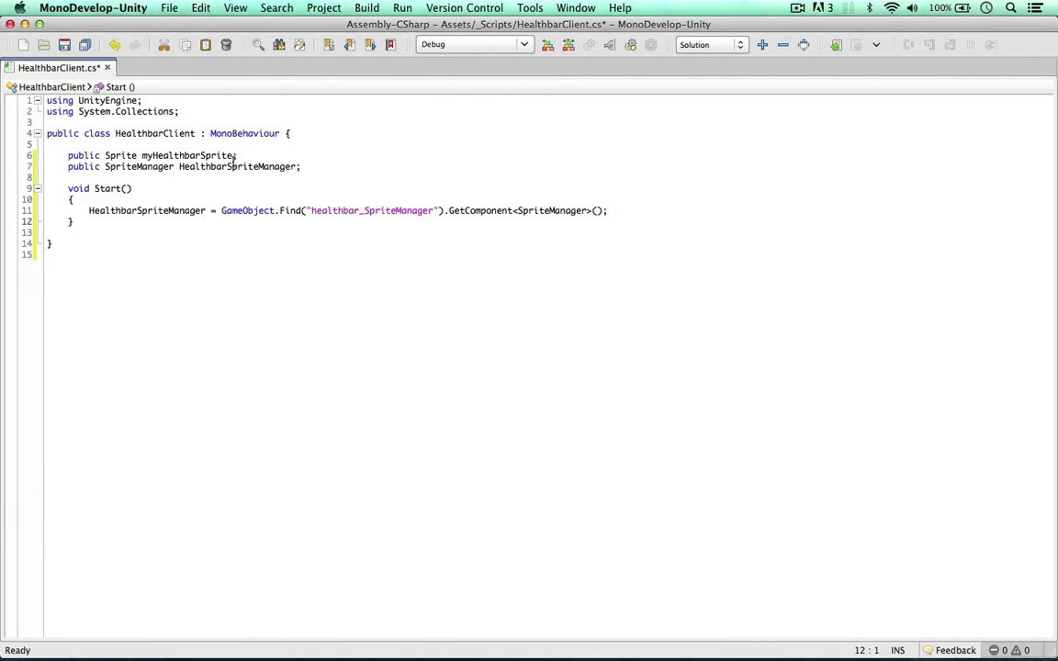
# - Add an empty void Update() method below Start() in the HealthbarClient class
pyautogui.press('Down')
pyautogui.press('Return')
pyautogui.press('Return')
pyautogui.write('vp')
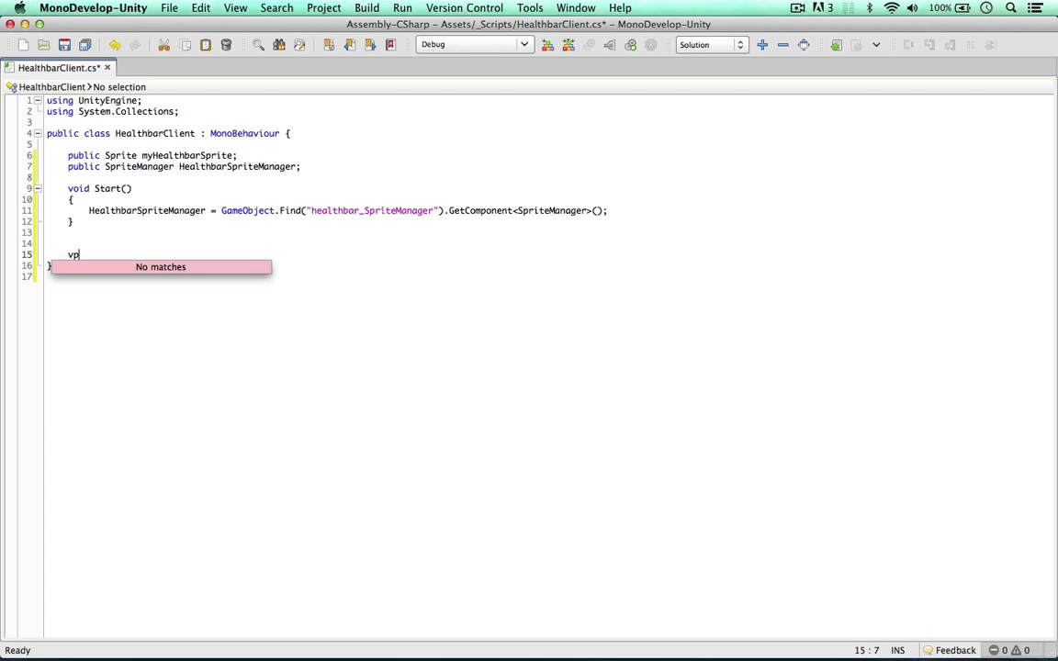
pyautogui.press('BackSpace')
pyautogui.write('oid Update()')
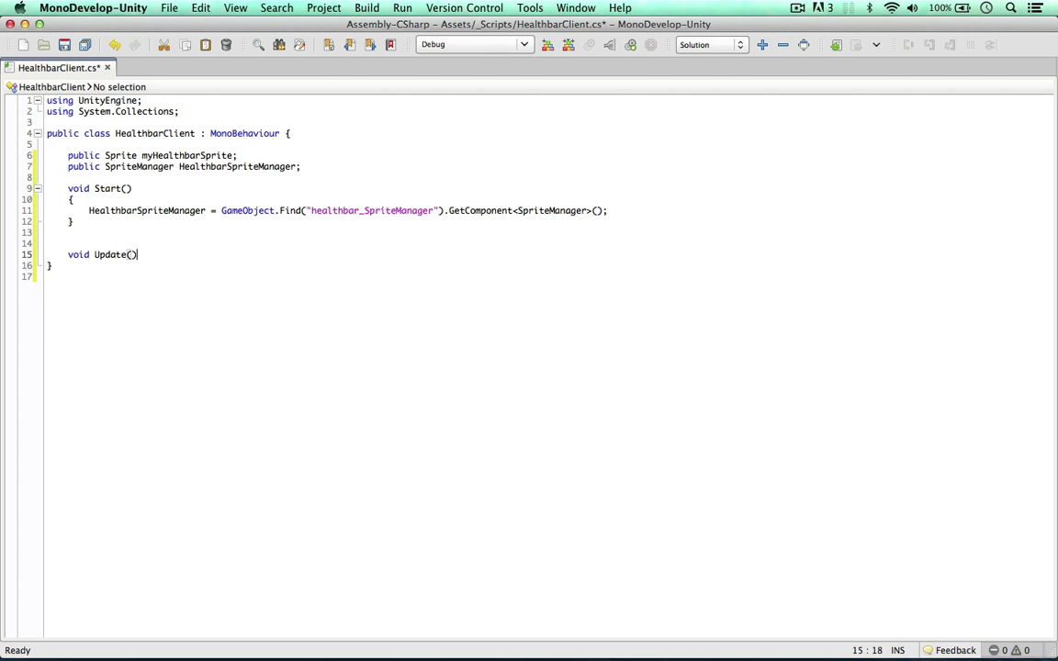
pyautogui.press('Return')
pyautogui.write('{')
pyautogui.press('Return')
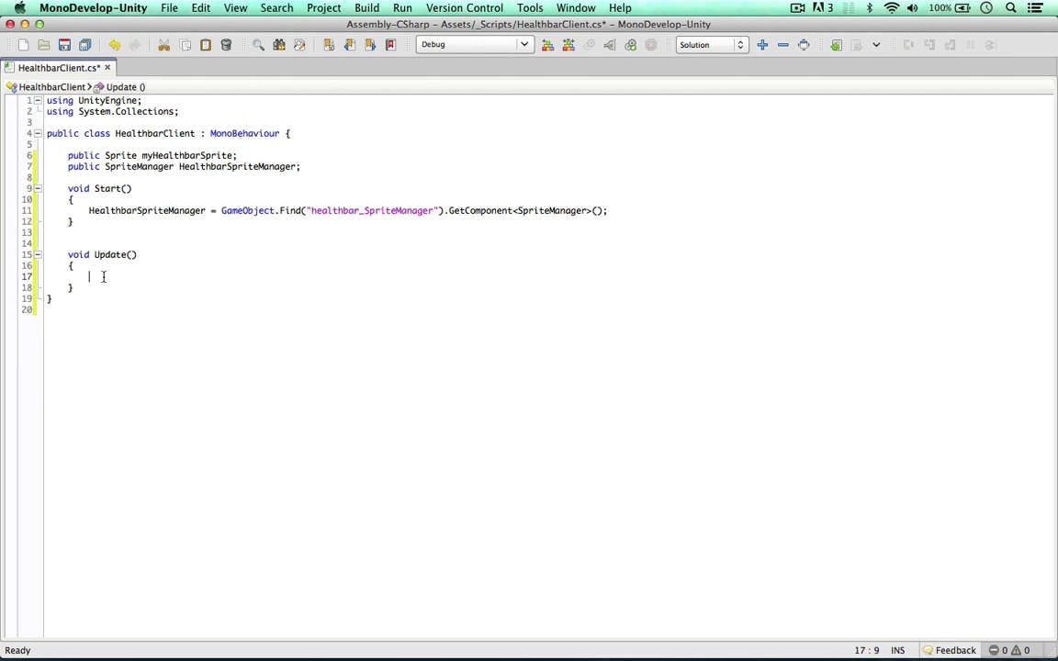
# - Begin an if condition inside Update() that starts with transform.parent.gameObject
pyautogui.write('if(')
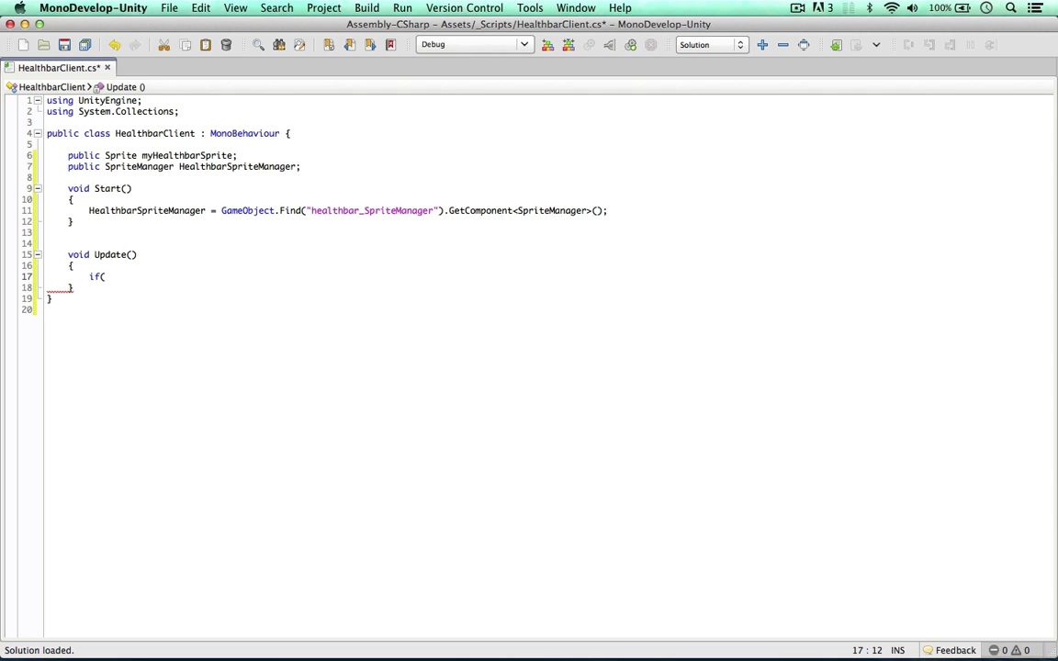
pyautogui.write('transform.paer')
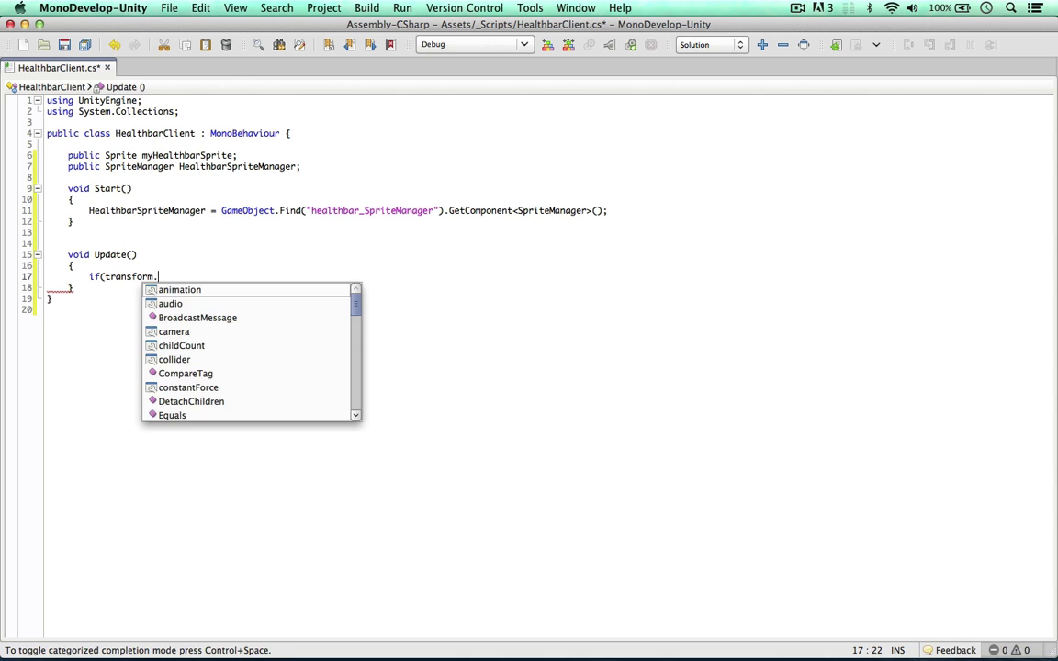
pyautogui.write('nt')
pyautogui.press('BackSpace')
pyautogui.press('BackSpace')
pyautogui.press('BackSpace')
pyautogui.press('BackSpace')
pyautogui.write('rent.gameObject')
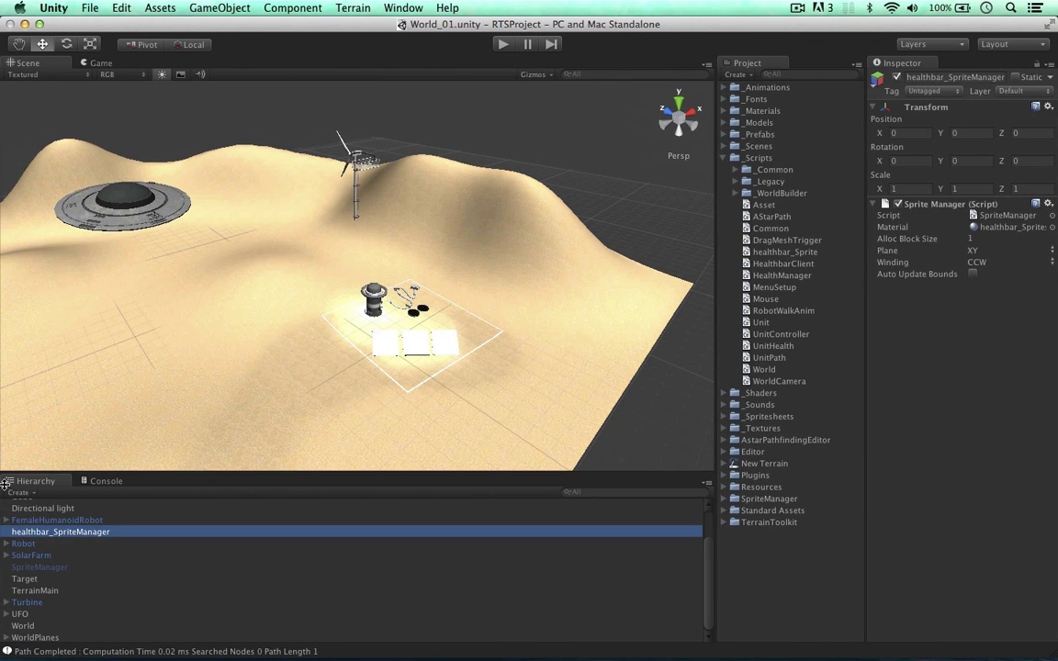
# - In Unity, inspect the Healthbar child of FemaleHumanoidRobot and the components on its parent object
pyautogui.click(7, 520)
pyautogui.click(36, 545)
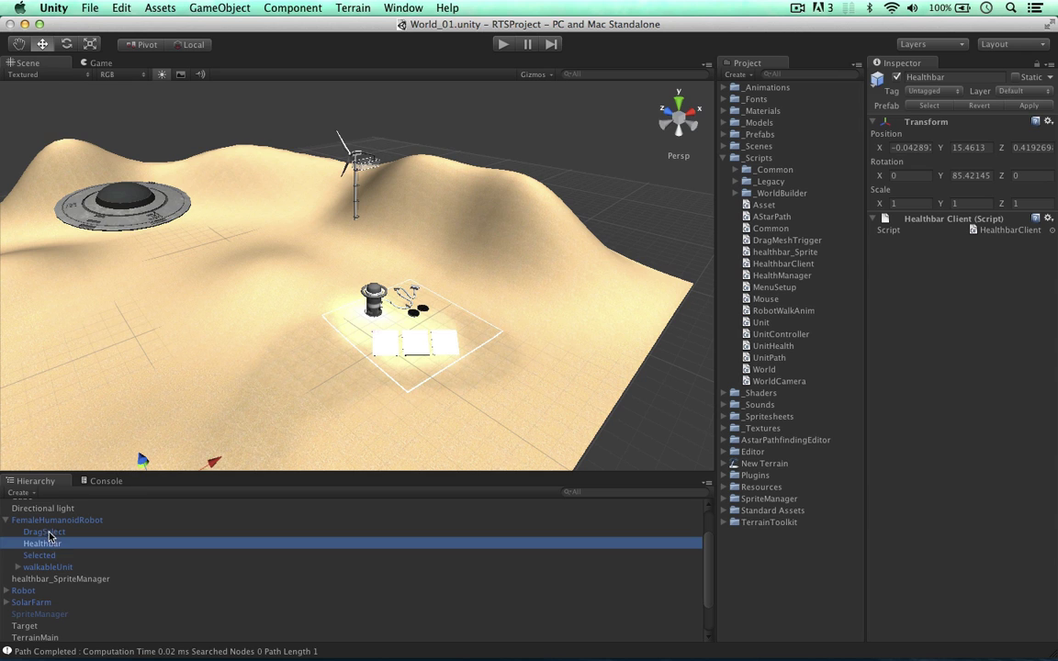
pyautogui.click(92, 519)
pyautogui.click(7, 520)
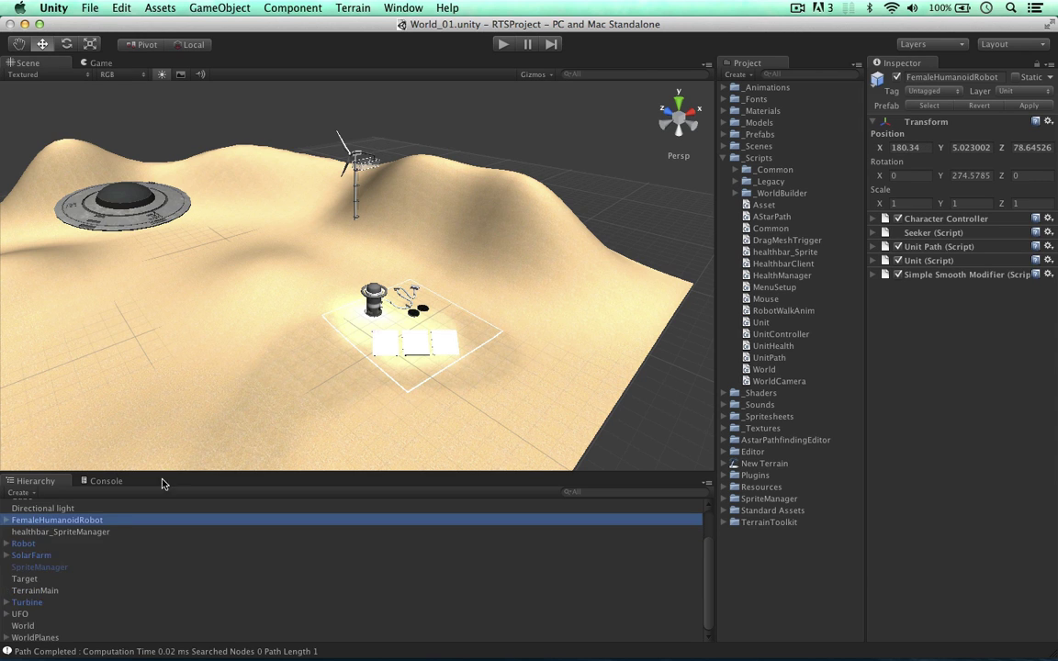
# - In MonoDevelop, complete the if condition in Update() as transform.parent.gameObject.GetComponent<Unit>().Selected == true
pyautogui.press('super+Tab')
pyautogui.write('.')
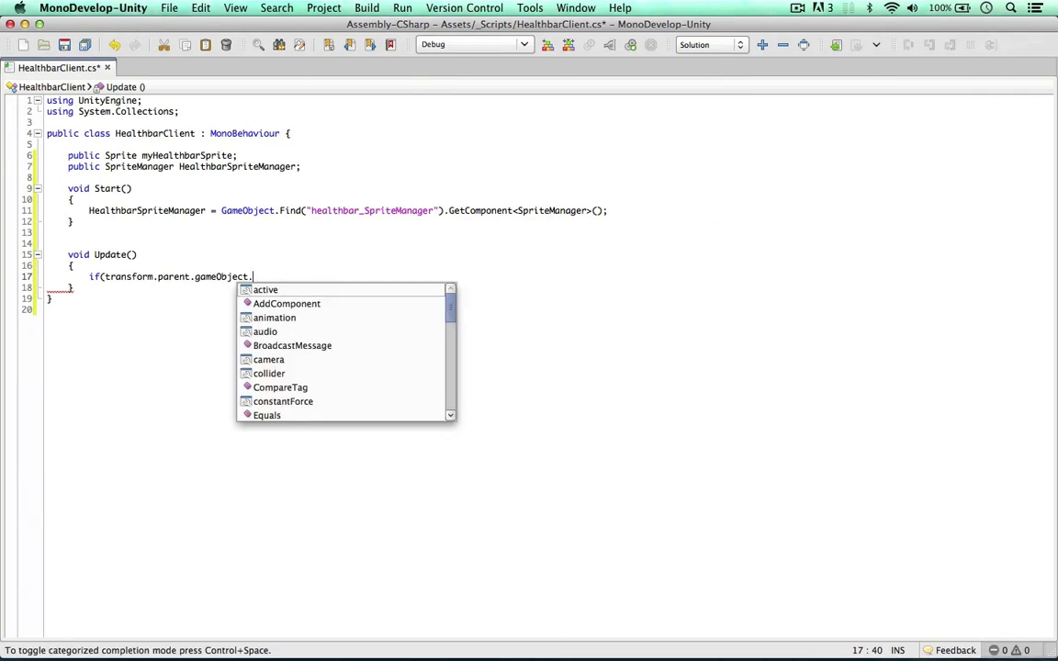
pyautogui.write('GetComponent<')
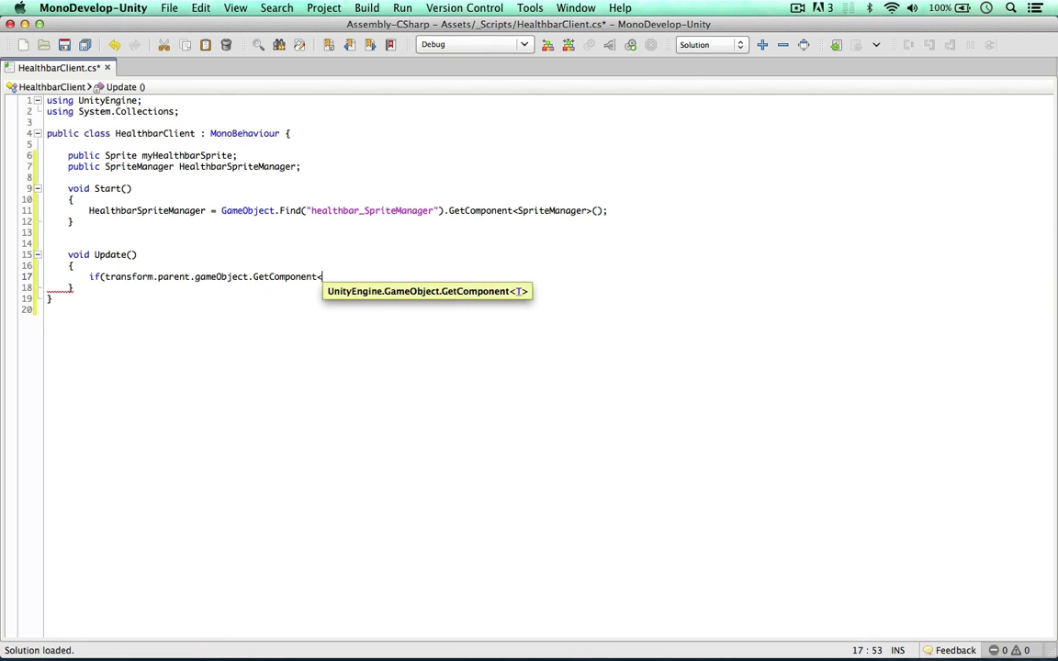
pyautogui.write('Unit>().Selected')
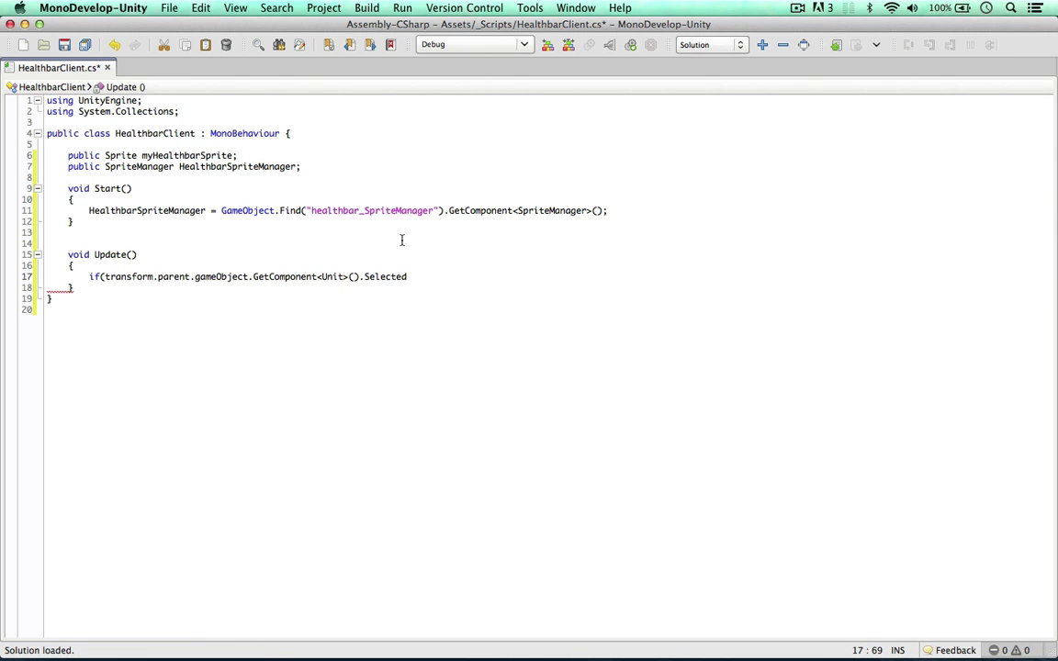
pyautogui.write(' == true)')
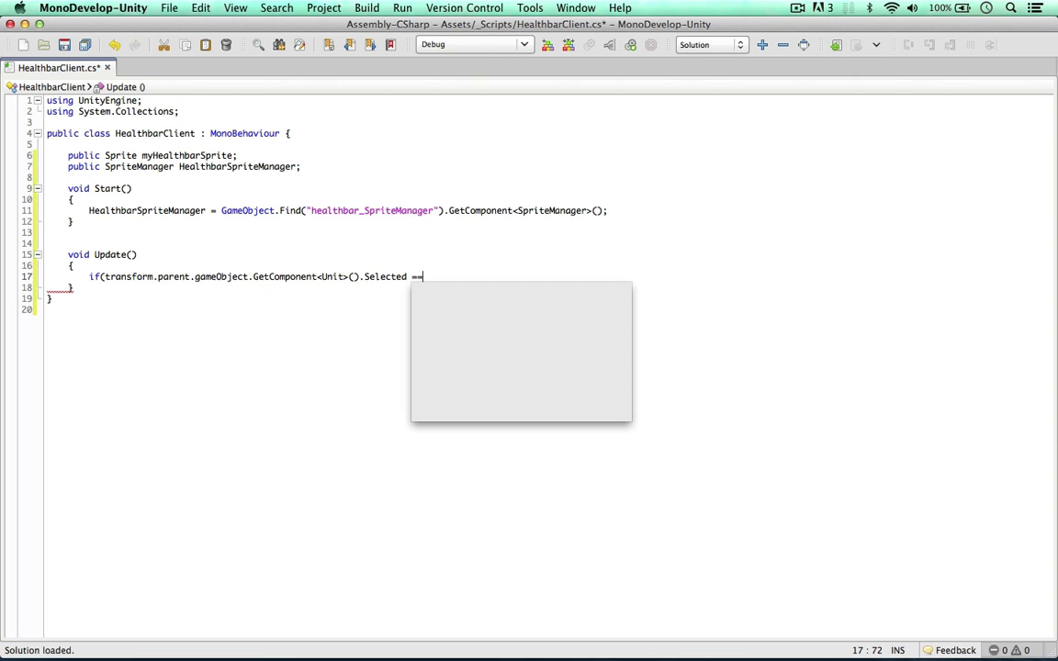
# - Give the Selected condition an empty braced body followed by an empty else block
pyautogui.press('Return')
pyautogui.write('{')
pyautogui.press('Return')
pyautogui.press('Return')
pyautogui.press('Return')
pyautogui.write('}')
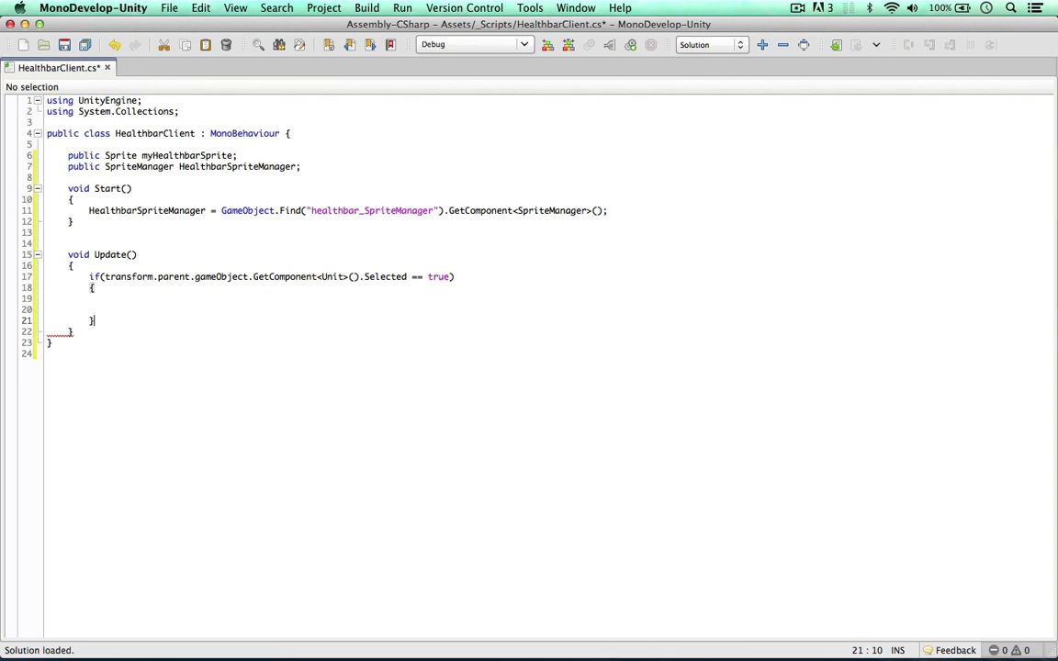
pyautogui.write(' else {')
pyautogui.press('Return')
pyautogui.press('Return')
pyautogui.press('Return')
pyautogui.write('}')
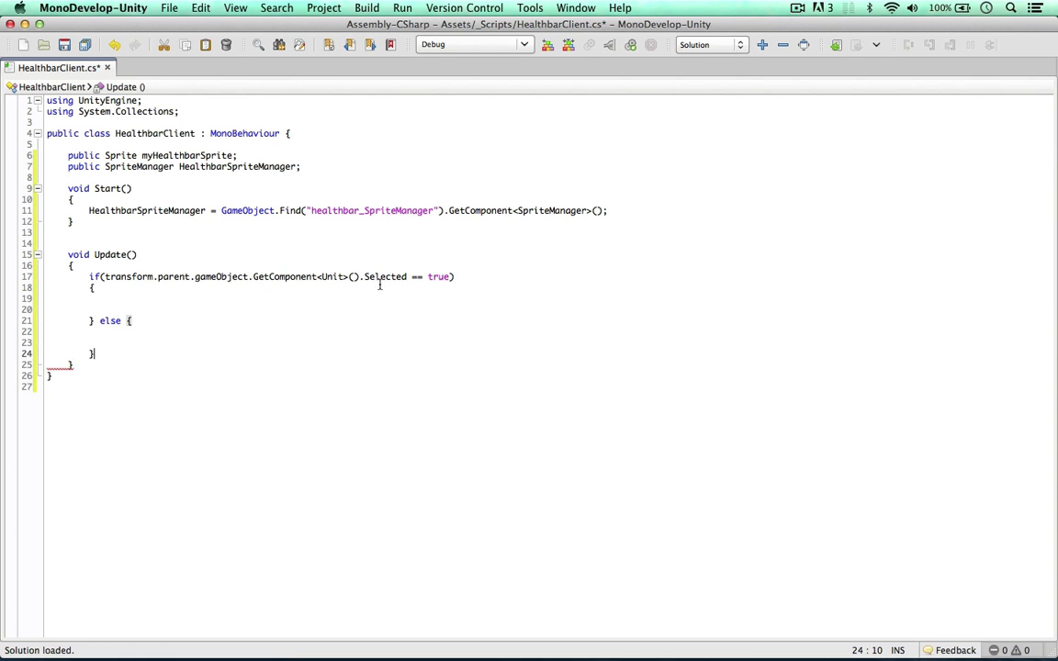
# - Inside the else block, add the condition if(myHealthbarSprite.hidden == false)
pyautogui.click(236, 299)
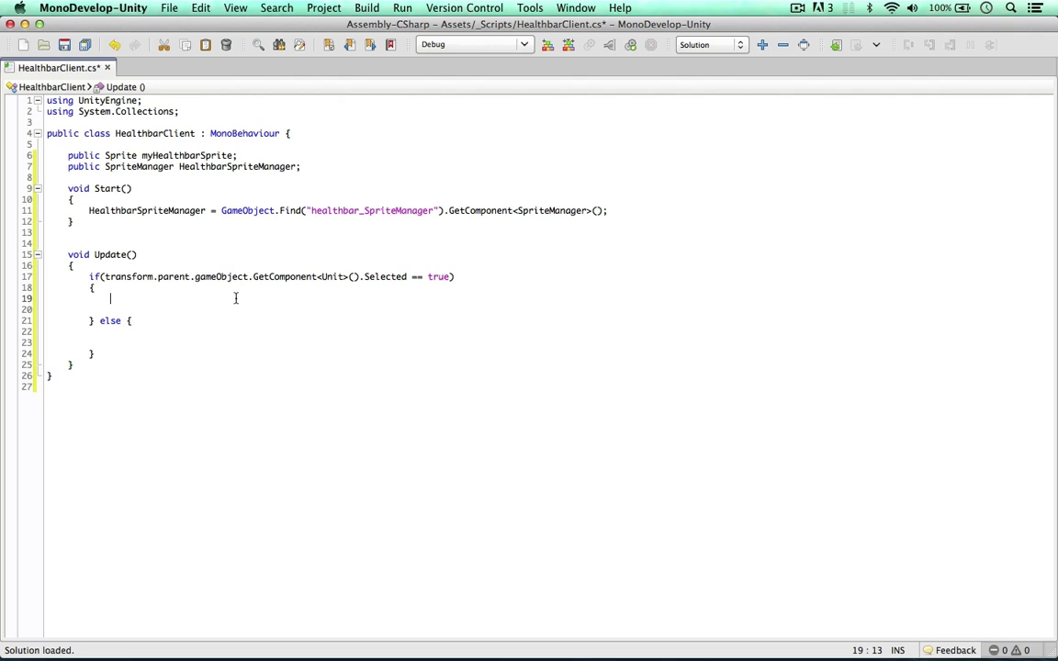
pyautogui.click(122, 336)
pyautogui.press('Return')
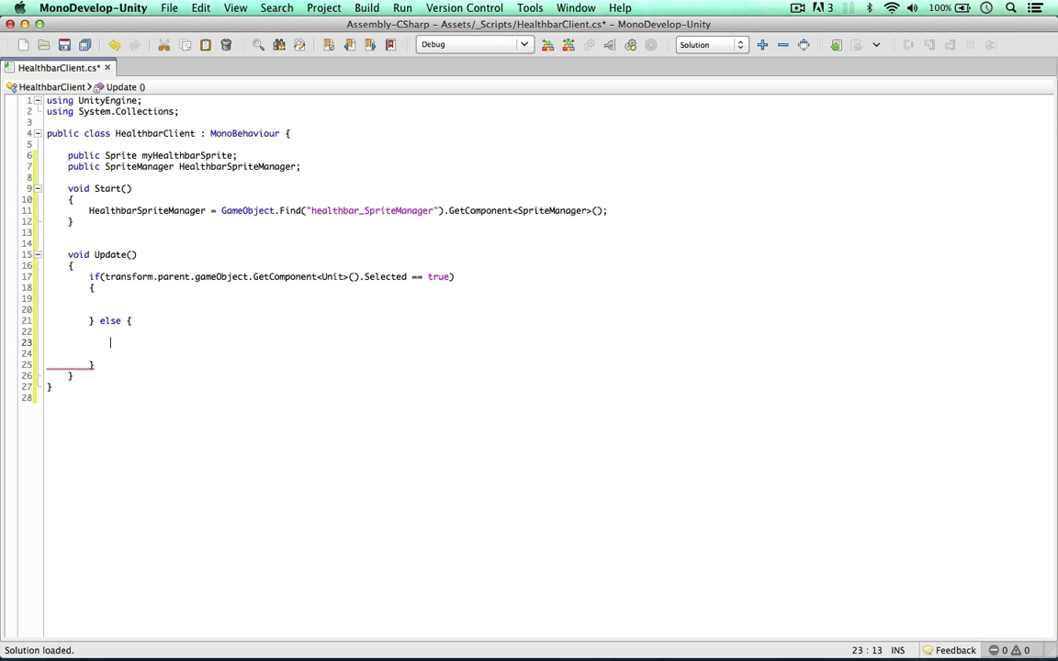
pyautogui.write('if(my')
pyautogui.press('Return')
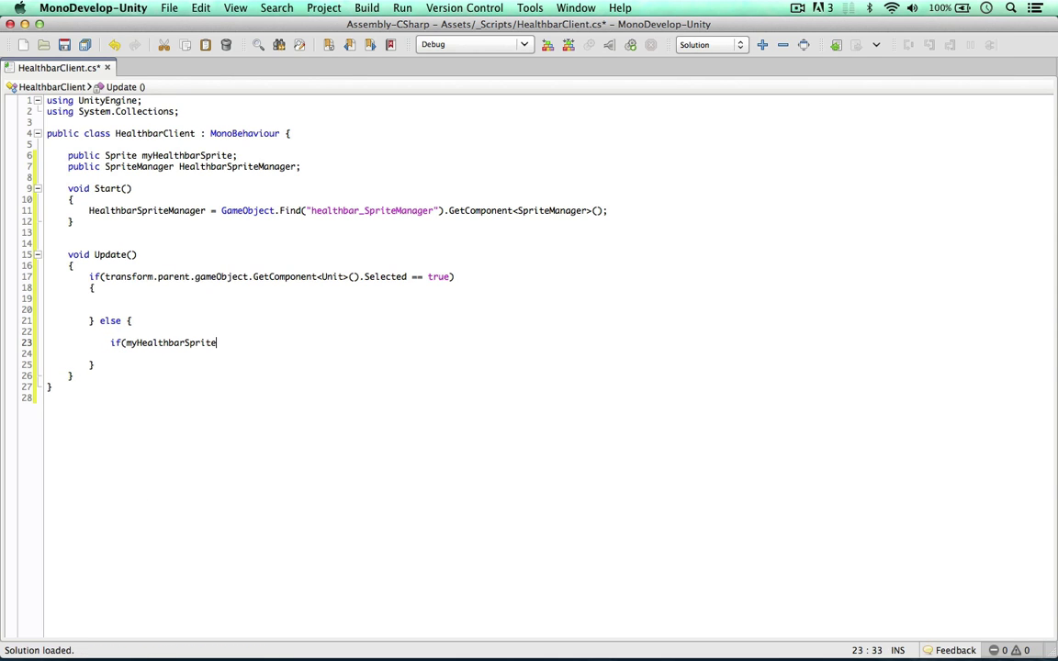
pyautogui.write('.idden')
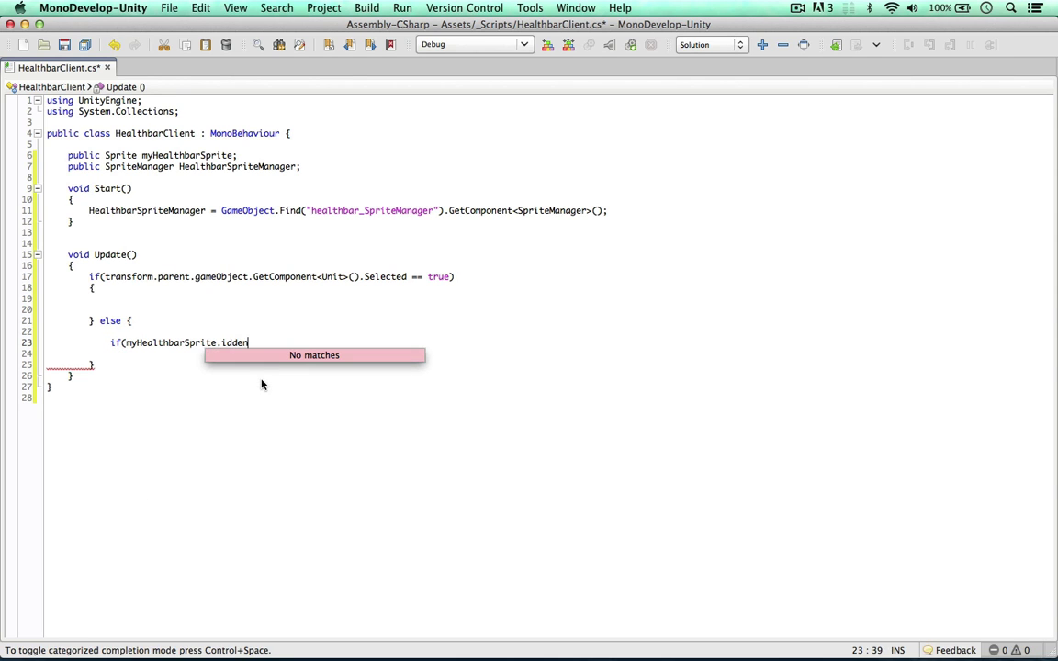
pyautogui.press('BackSpace')
pyautogui.press('BackSpace')
pyautogui.press('BackSpace')
pyautogui.press('BackSpace')
pyautogui.press('BackSpace')
pyautogui.write('hidden == ')
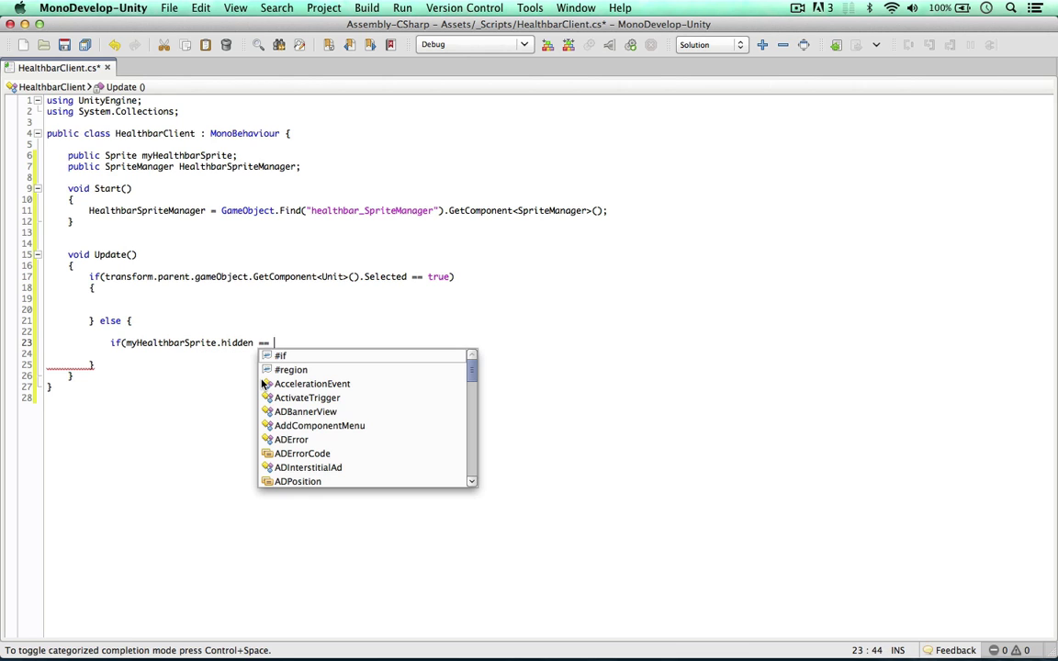
pyautogui.write('false)')
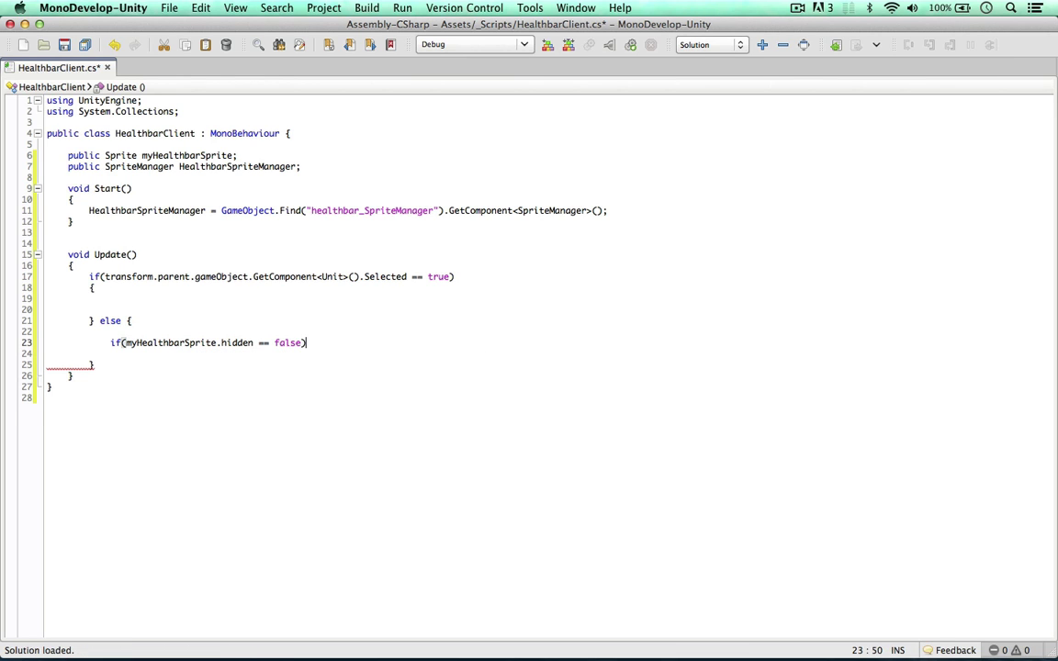
# - Under the hidden == false condition, add the call HealthbarSpriteManager.HideSprite(myHealthbarSprite);
pyautogui.press('Return')
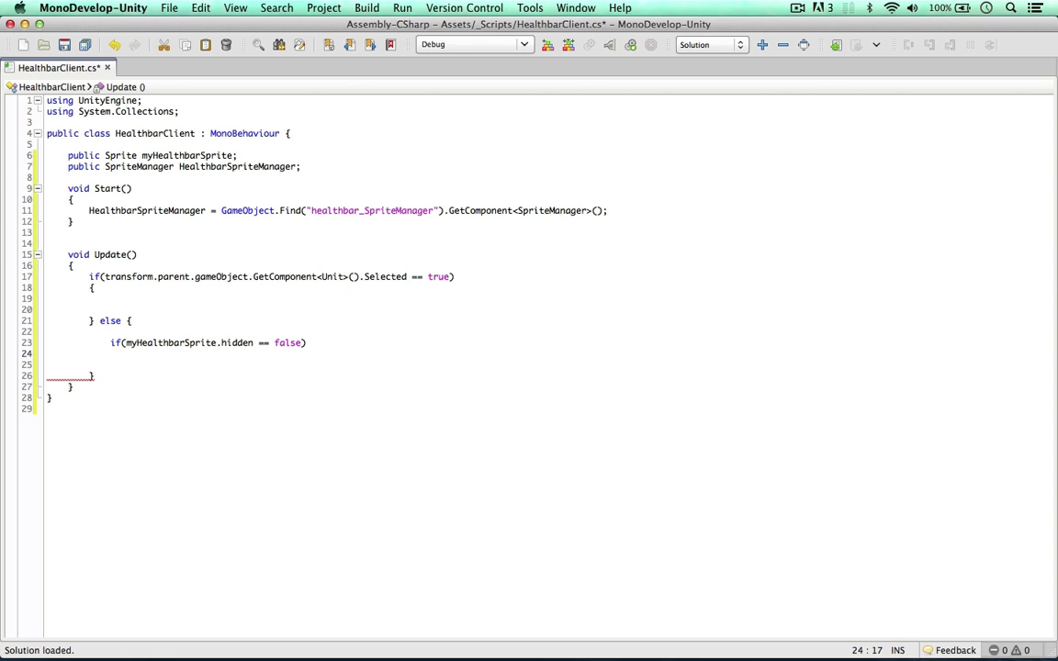
pyautogui.write('Health')
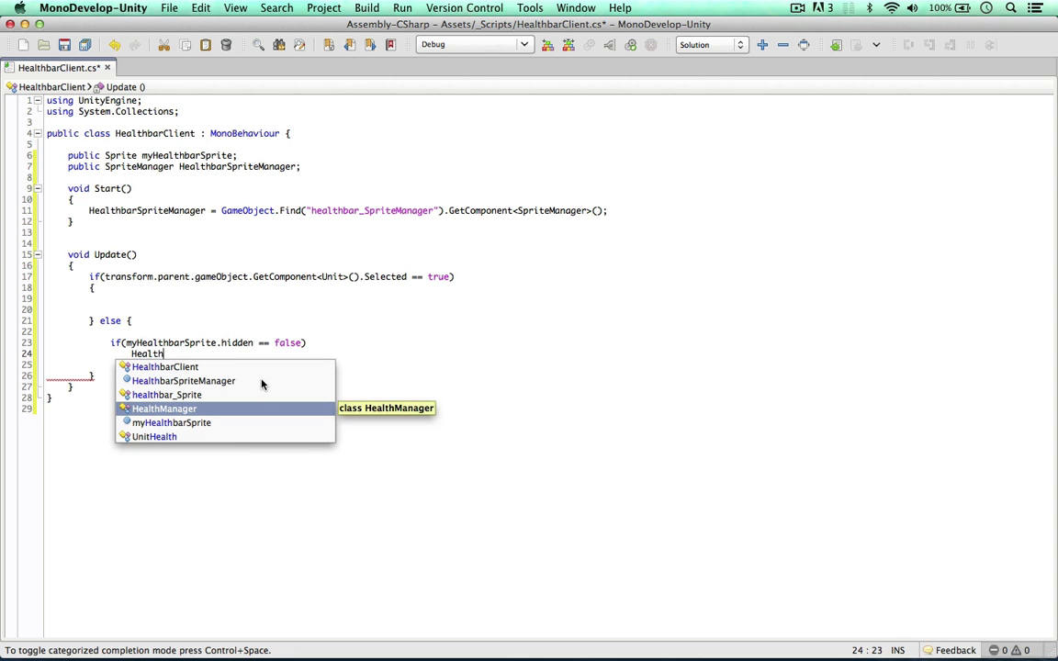
pyautogui.click(262, 380)
pyautogui.write('.Hide')
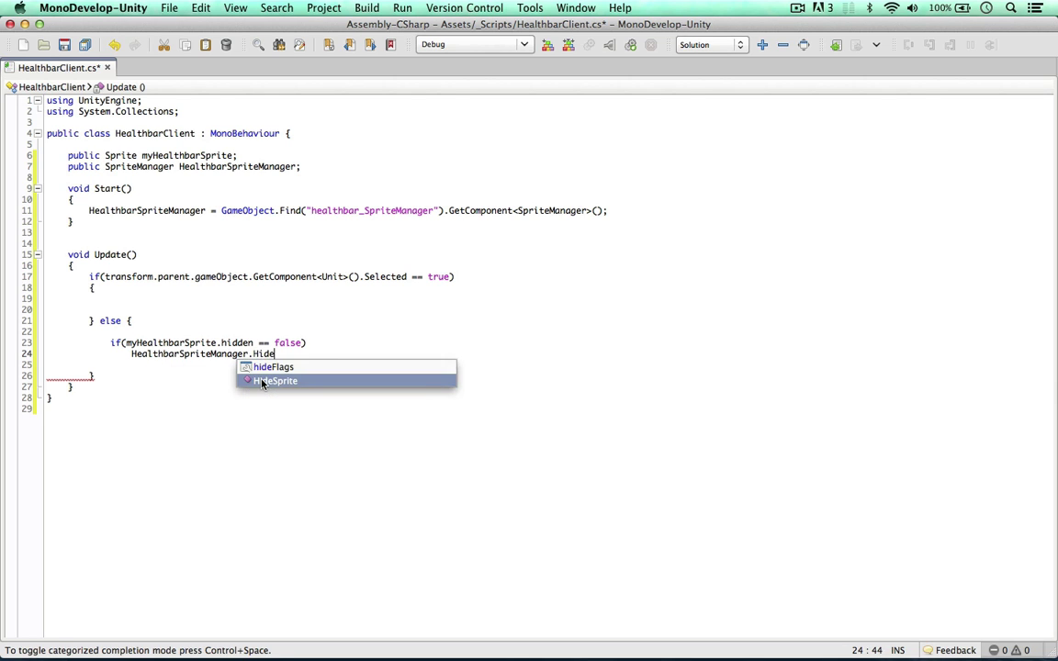
pyautogui.click(261, 381)
pyautogui.write('(myHealthbarSprite)')
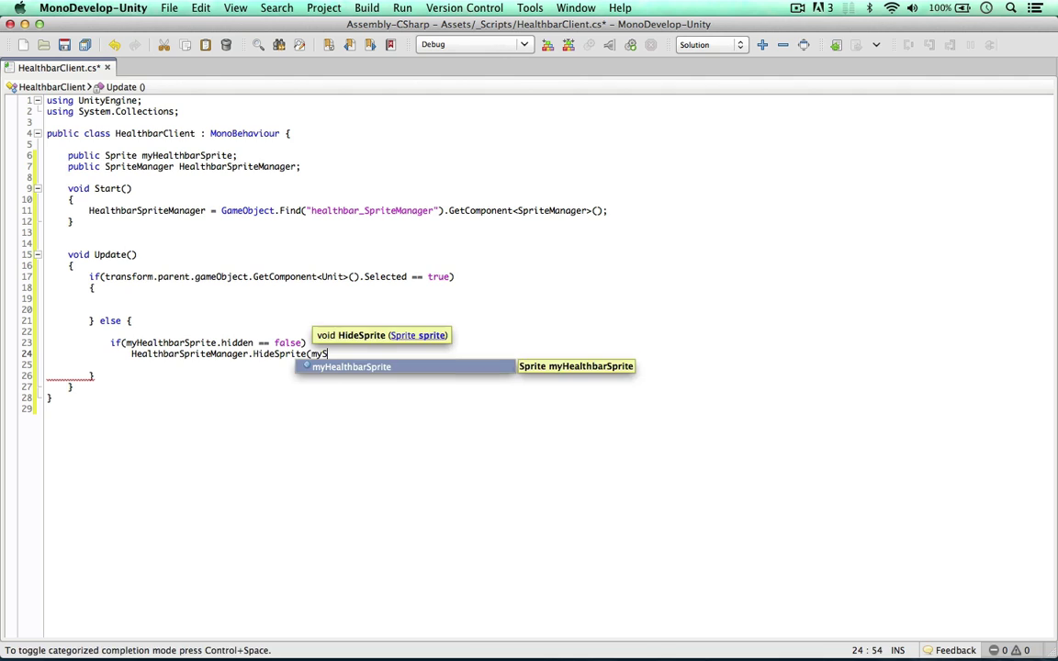
pyautogui.write(';')
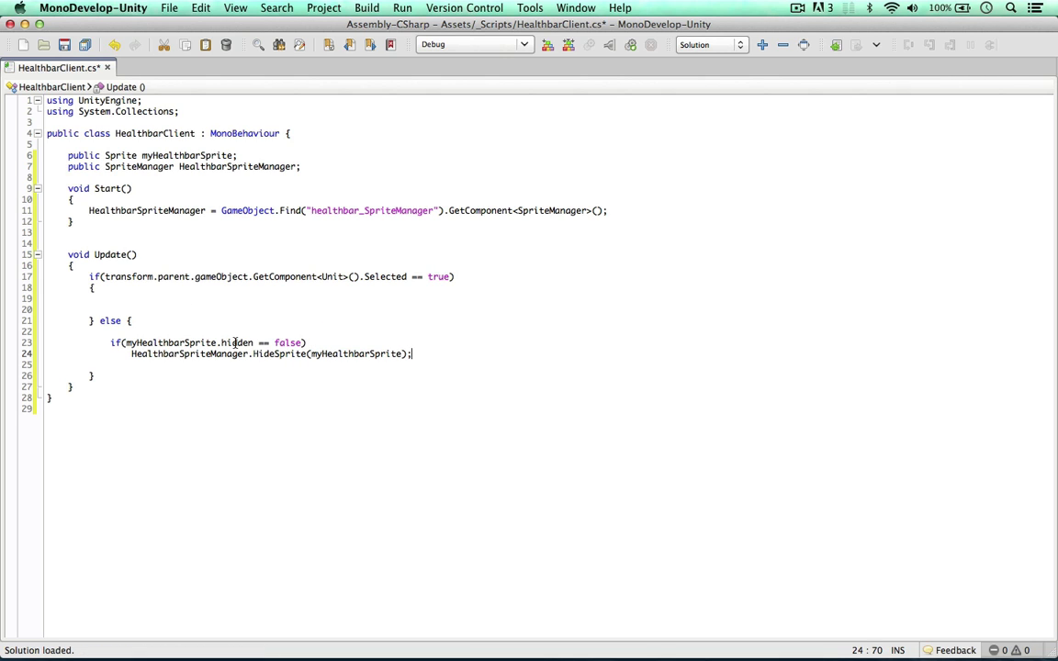
pyautogui.doubleClick(235, 342)
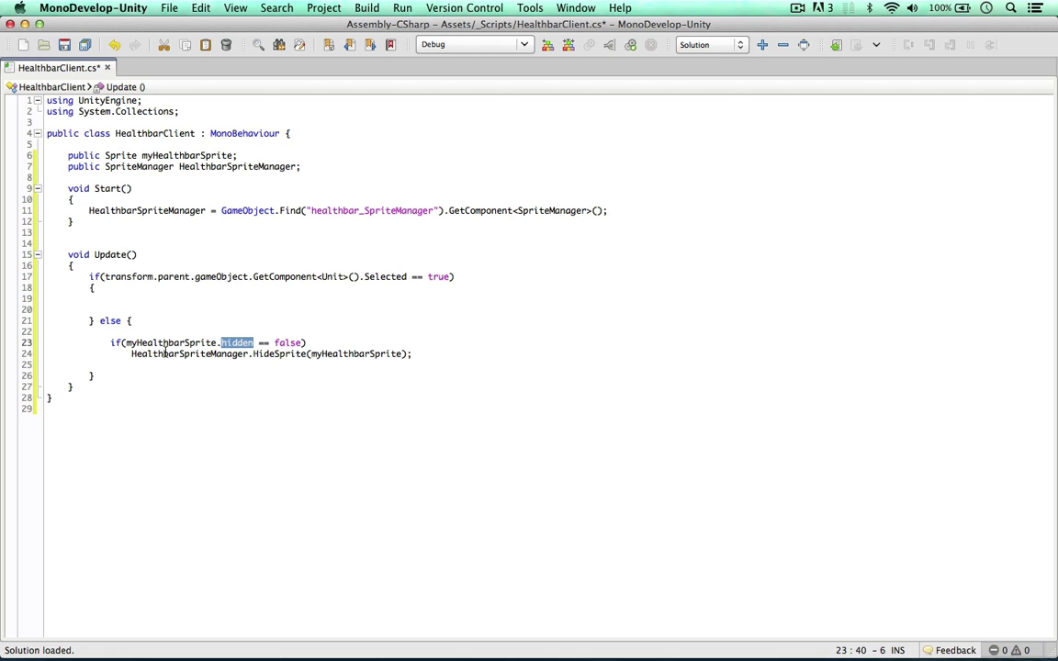
pyautogui.doubleClick(272, 354)
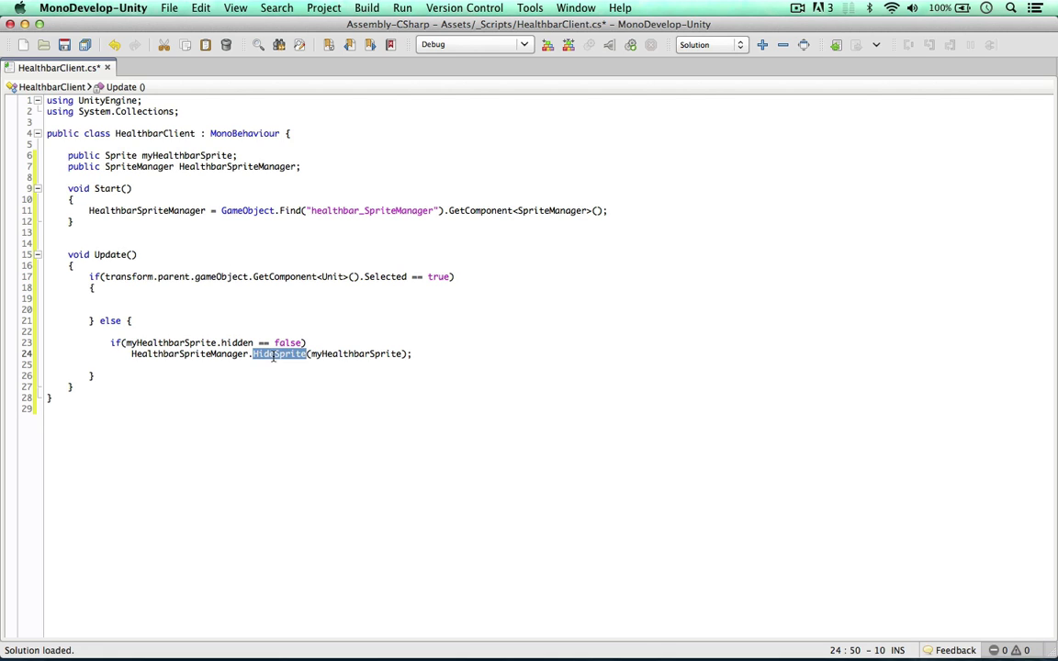
pyautogui.click(413, 356)
# - Inside the Selected == true block, add the condition if(myHealthbarSprite.hidden == true)
pyautogui.click(122, 292)
pyautogui.press('Return')
pyautogui.press('Return')
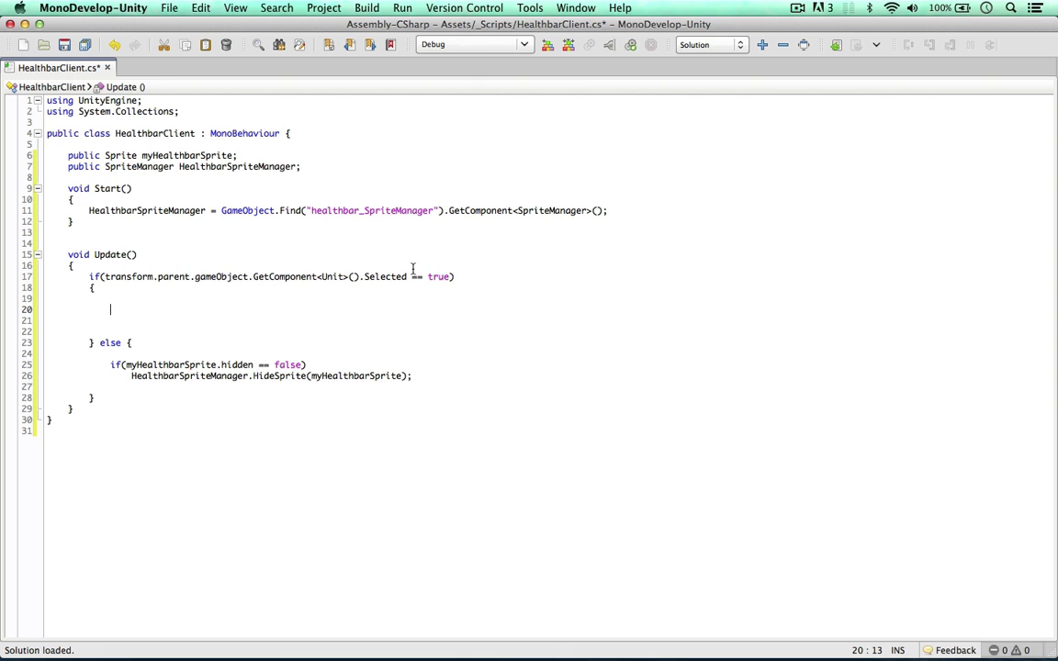
pyautogui.write('if')
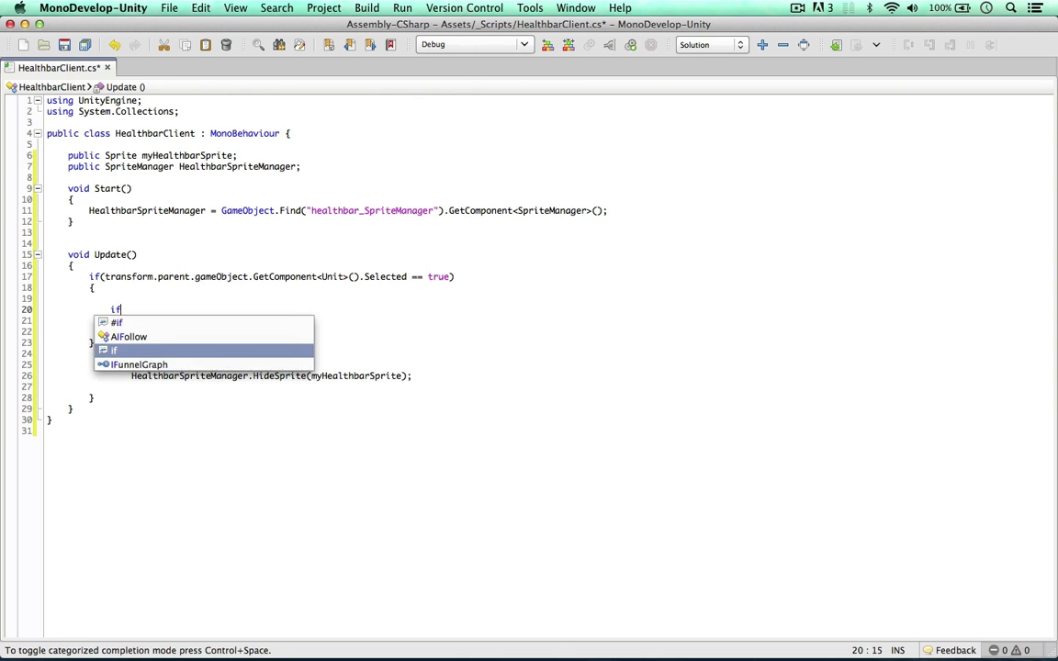
pyautogui.write('(myHealthbarSprite.')
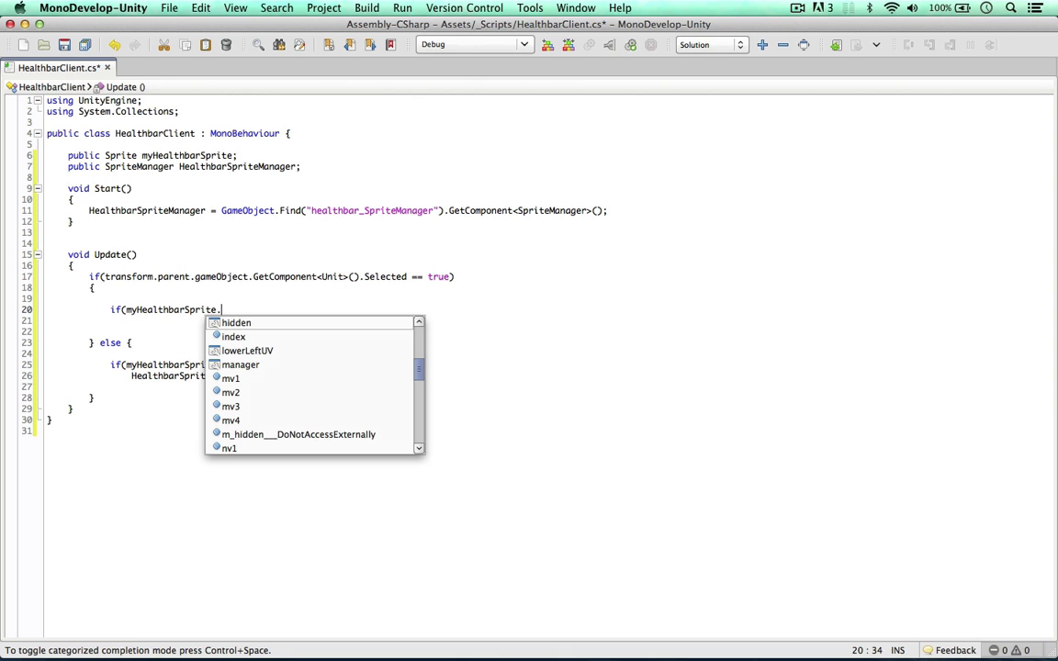
pyautogui.write('hidde')
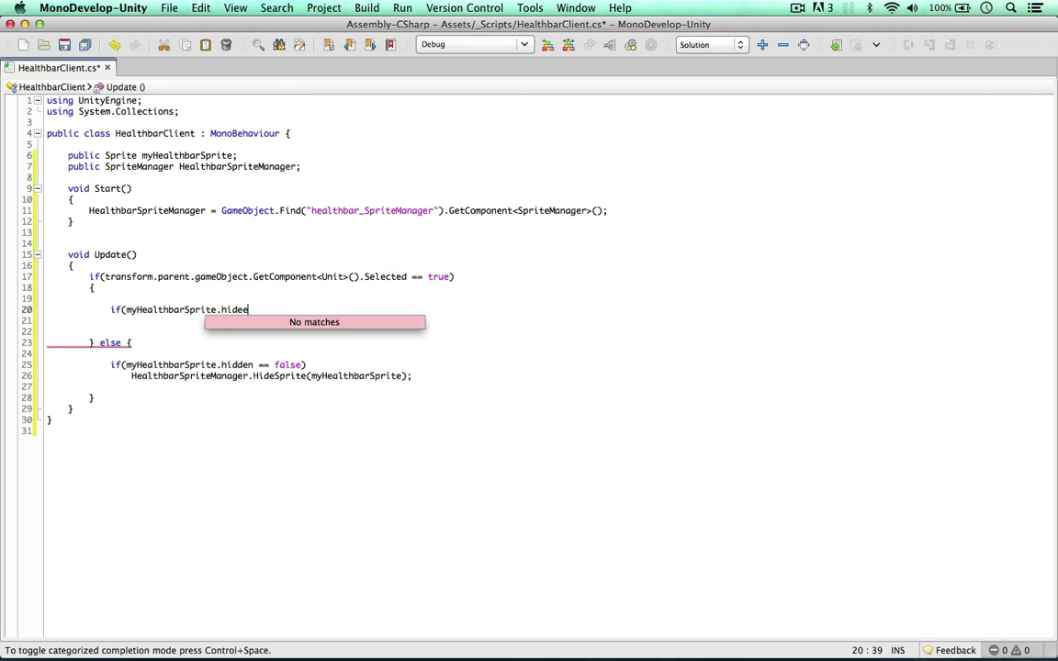
pyautogui.write('n == true)')
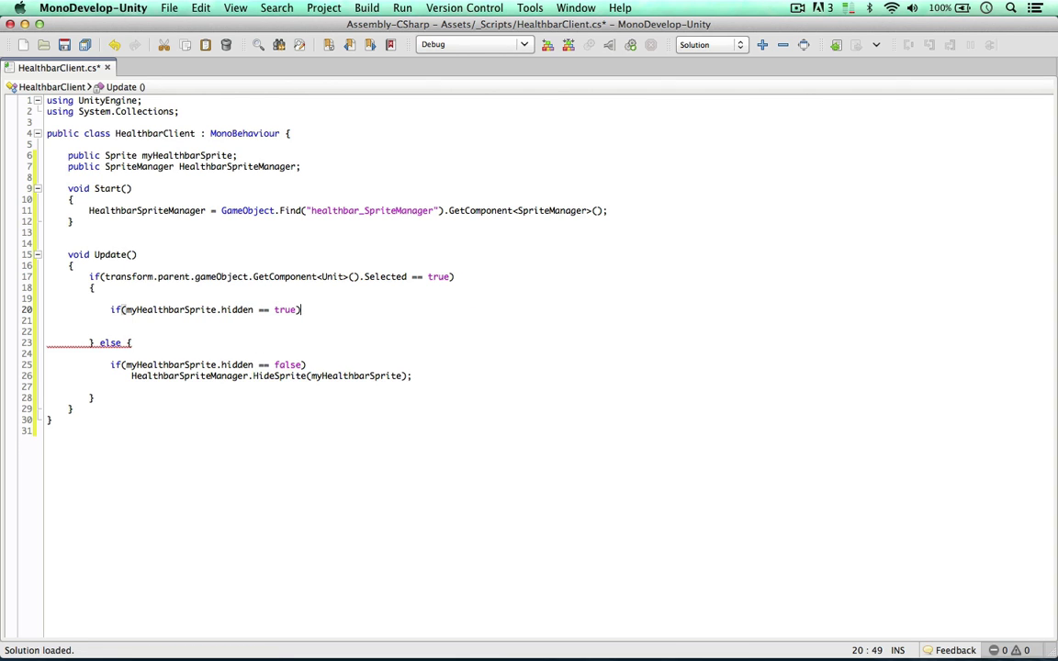
# - Open a braced body for the hidden == true condition and add the call HealthbarSpriteManager.ShowSprite(myHealthbarSprite); inside it
pyautogui.press('Return')
pyautogui.write('{')
pyautogui.press('Return')
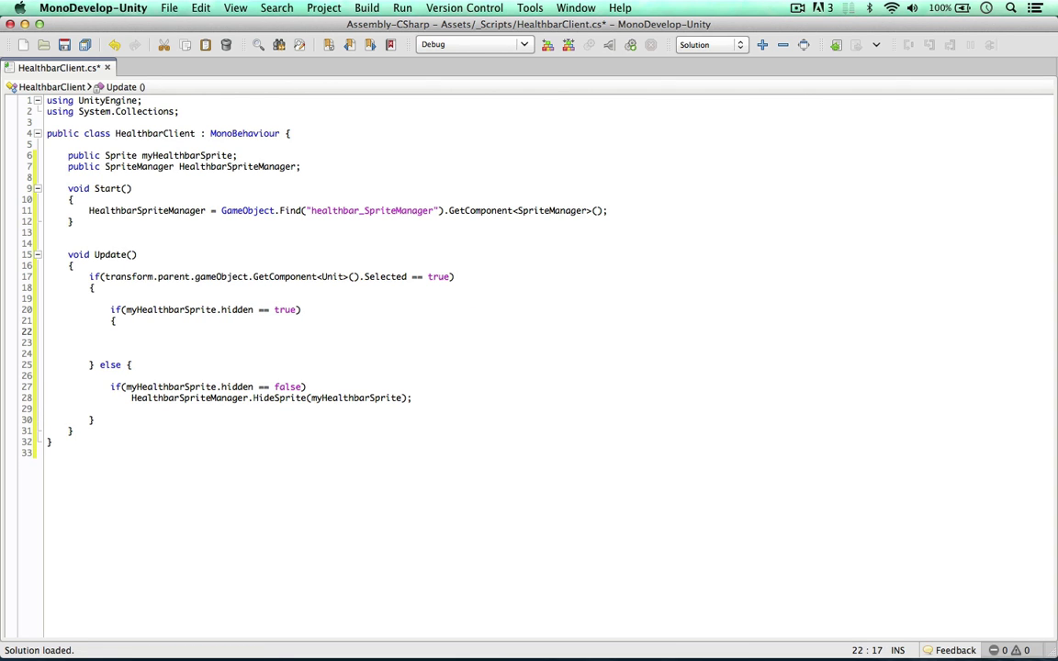
pyautogui.write('health')
pyautogui.press('Up')
pyautogui.press('Return')
pyautogui.write('.Sh')
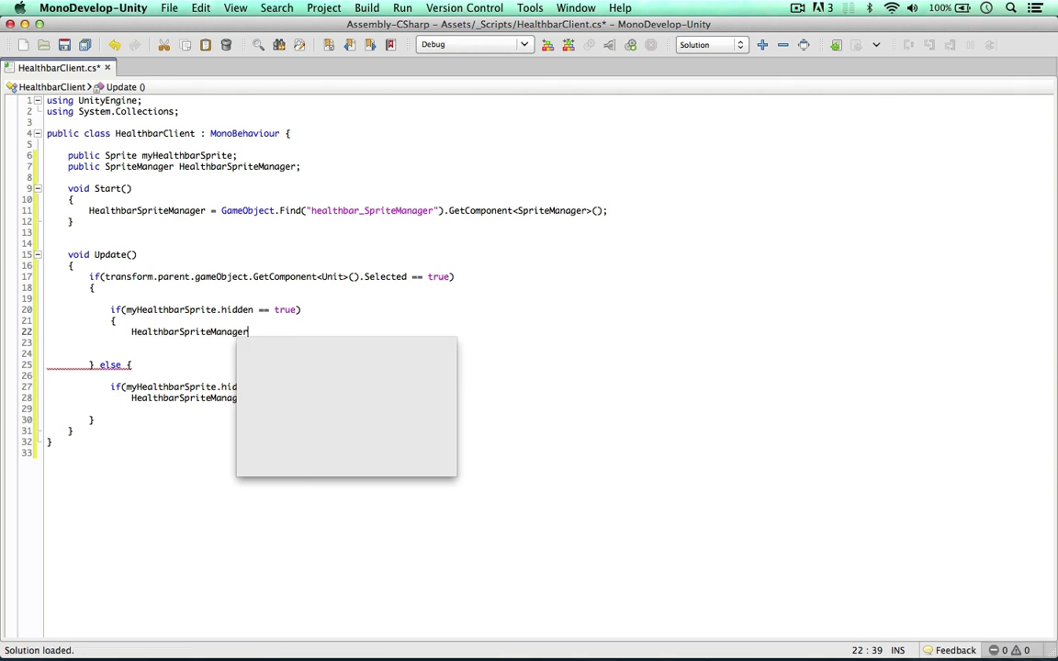
pyautogui.write('ow')
pyautogui.press('Return')
pyautogui.write('(mysl')
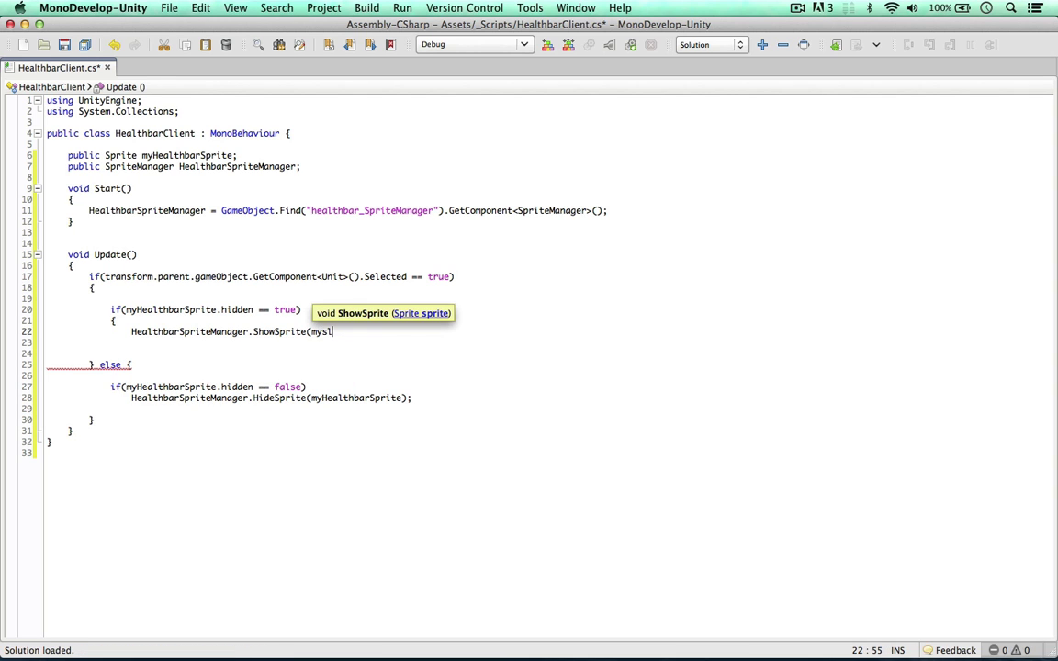
pyautogui.press('BackSpace')
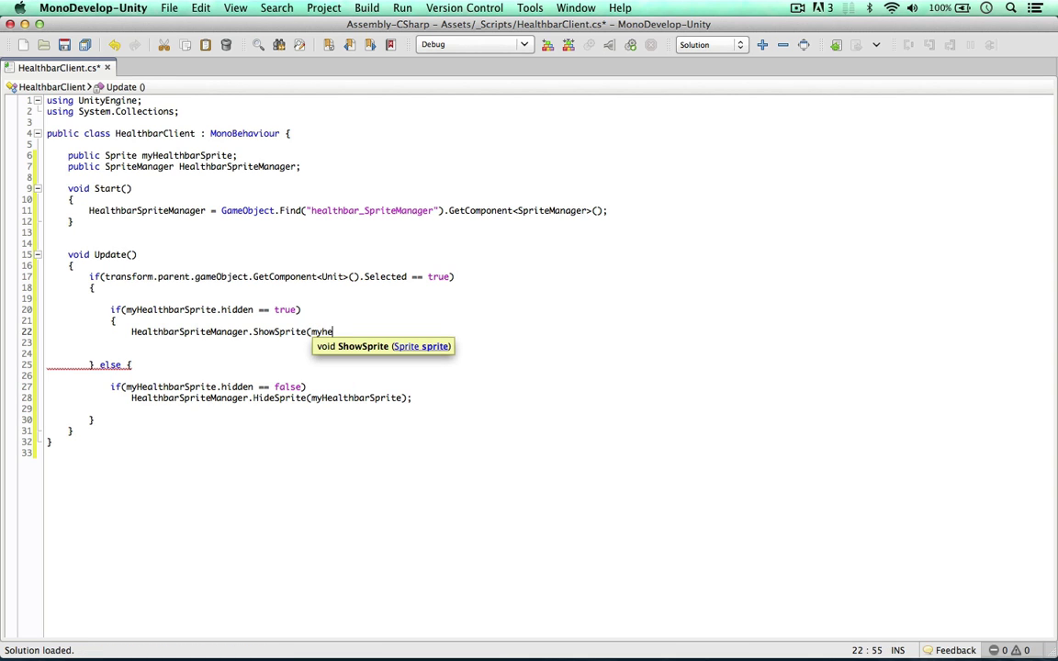
pyautogui.write('Healthbar')
pyautogui.write('Sprite);')
pyautogui.press('Return')
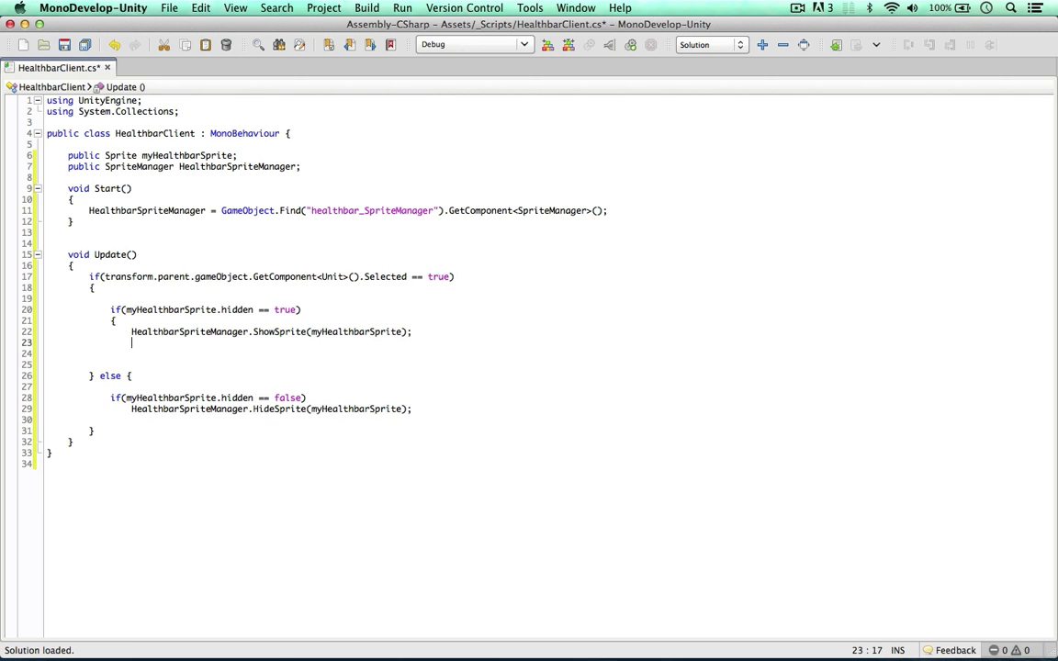
# - Close the hidden == true block with a brace and save the HealthbarClient script
pyautogui.write('}')
pyautogui.press('super+s')
pyautogui.moveTo(131, 332); pyautogui.dragTo(385, 325)
pyautogui.click(393, 338)
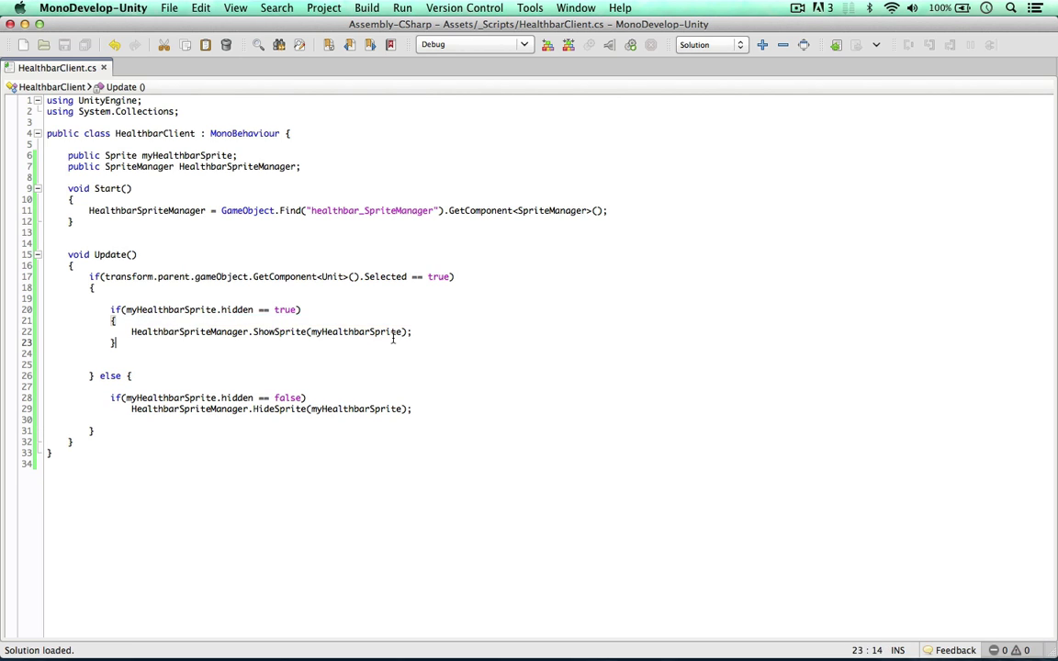
pyautogui.click(260, 332)
# - In Unity, select the healthbar_SpriteManager object, run the scene, and box-select the robot unit to test its health bar
pyautogui.press('super+Tab')
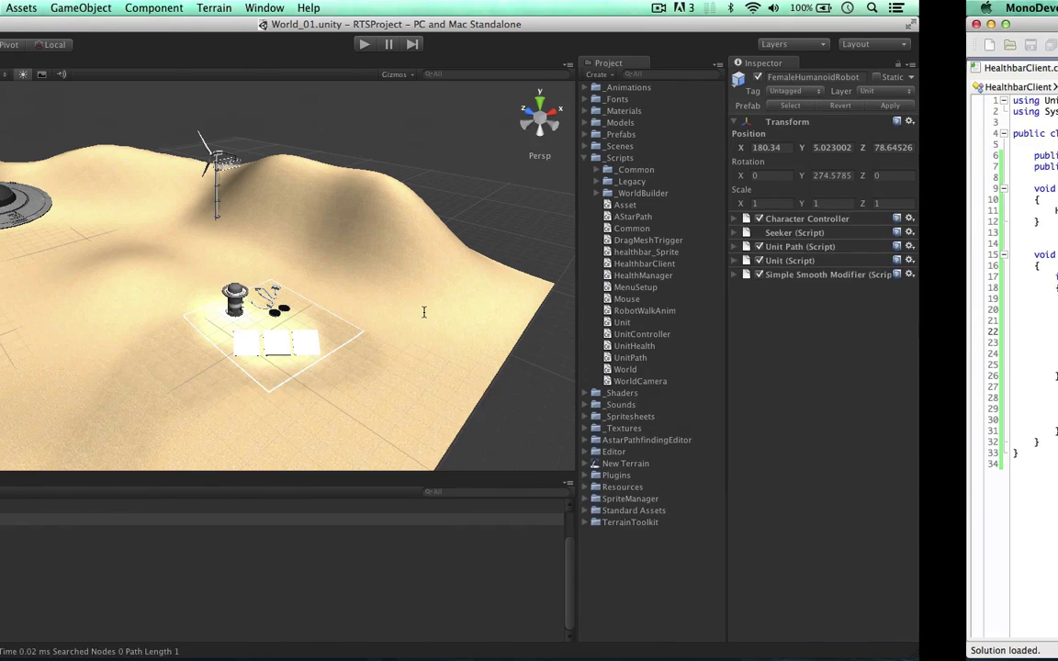
pyautogui.click(60, 532)
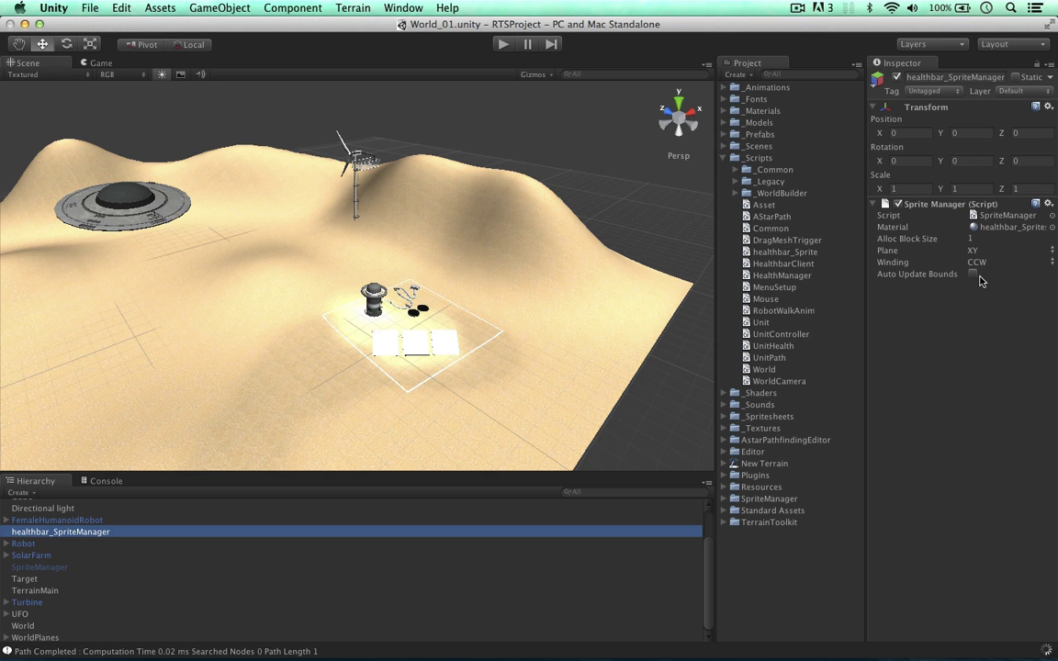
pyautogui.click(503, 44)
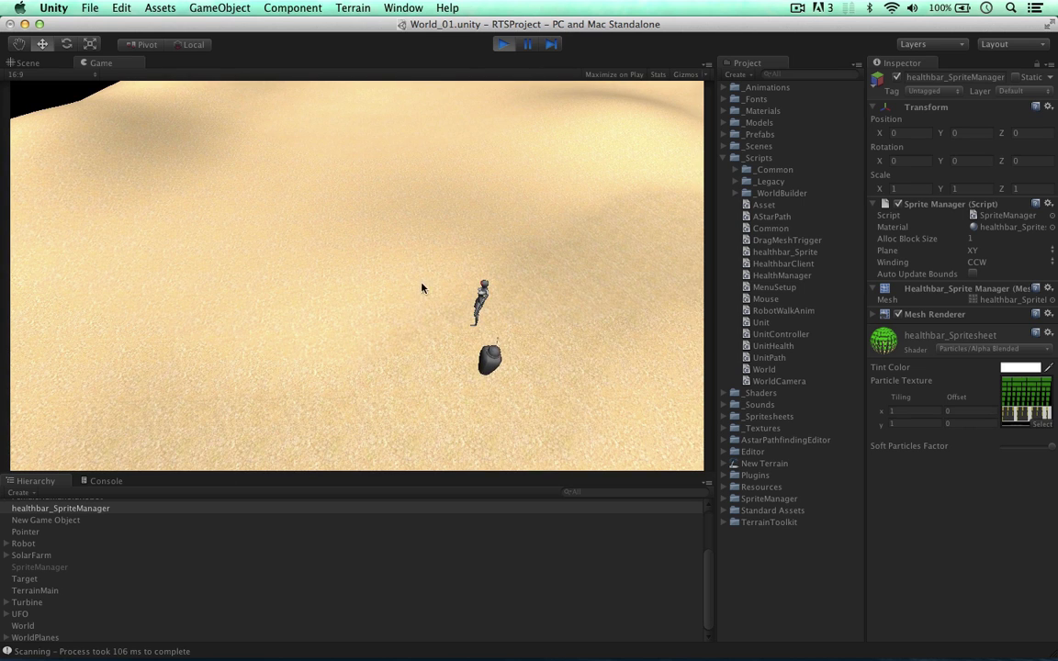
pyautogui.moveTo(416, 267); pyautogui.dragTo(483, 309)
# - Enable Auto Update Bounds on the Sprite Manager while the game runs, retest selecting the robot unit, and stop play mode
pyautogui.click(973, 275)
pyautogui.moveTo(438, 261); pyautogui.dragTo(505, 318)
pyautogui.click(529, 286)
pyautogui.click(482, 298)
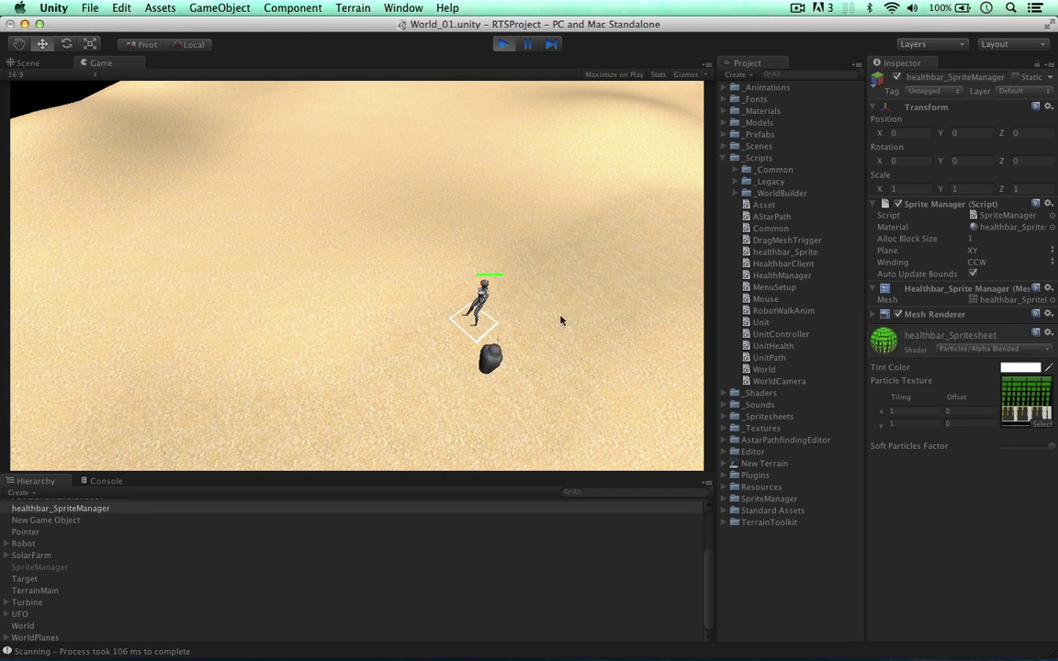
pyautogui.click(916, 274)
pyautogui.click(503, 44)
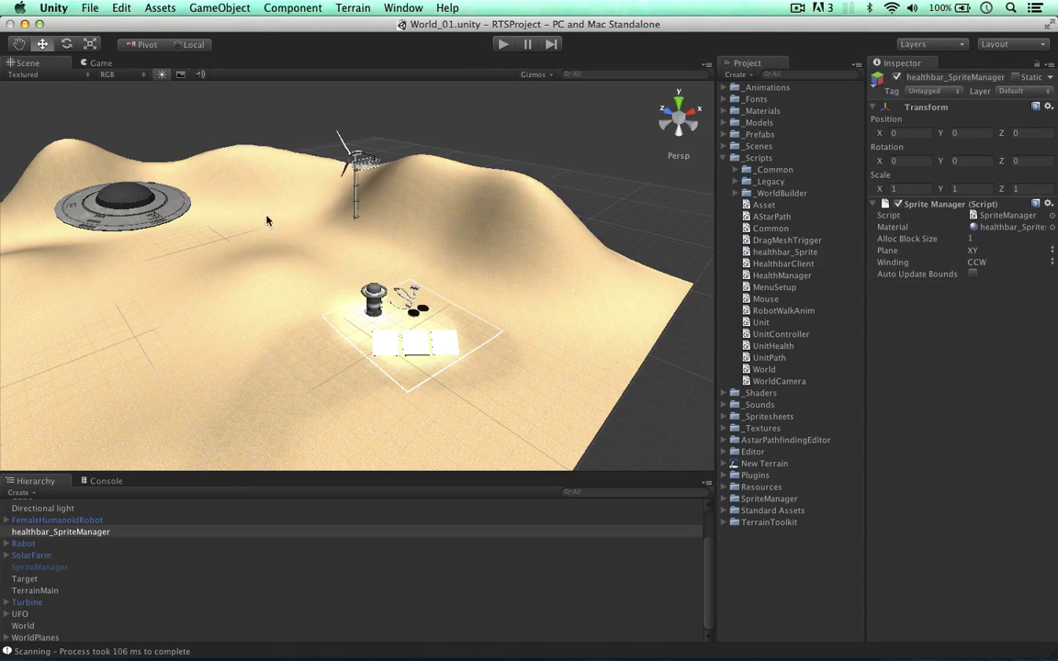
pyautogui.keyDown('alt'); pyautogui.moveTo(299, 295); pyautogui.dragTo(323, 291); pyautogui.keyUp('alt')
pyautogui.keyDown('alt'); pyautogui.moveTo(323, 291); pyautogui.dragTo(392, 192, button='middle'); pyautogui.keyUp('alt')
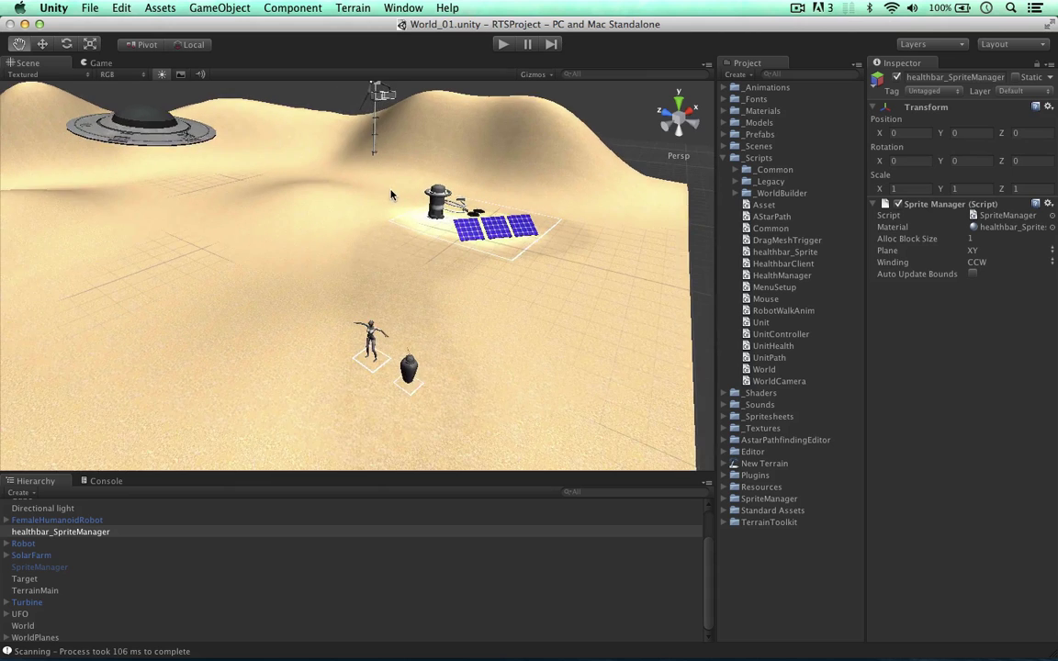
pyautogui.keyDown('alt'); pyautogui.moveTo(392, 192); pyautogui.dragTo(365, 216); pyautogui.keyUp('alt')
pyautogui.moveTo(366, 220); pyautogui.dragTo(275, 311, button='right')
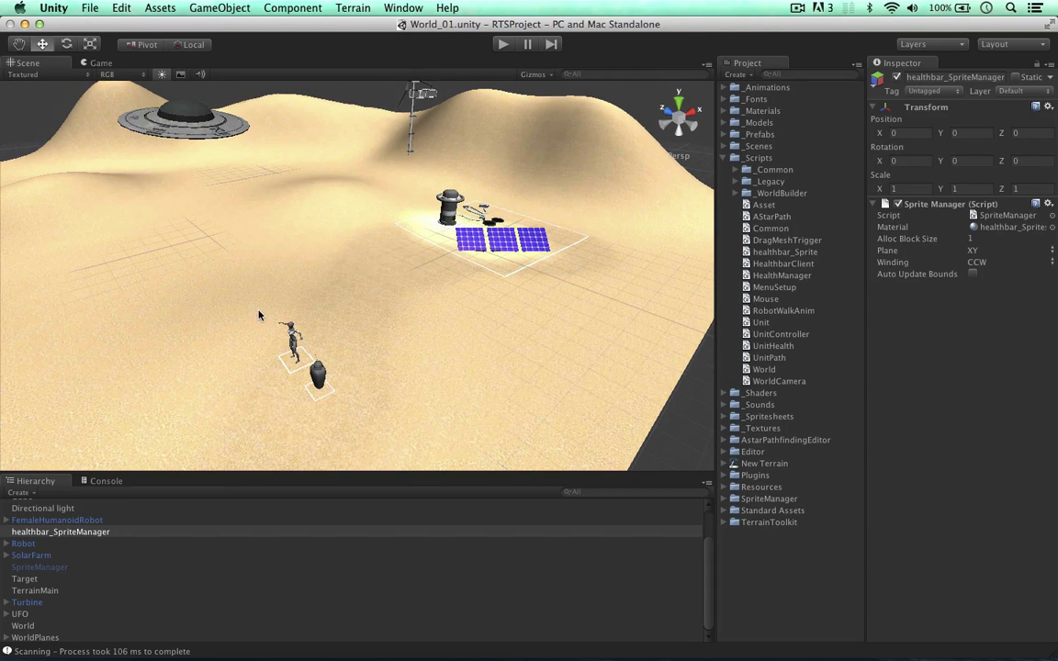
pyautogui.click(259, 314)
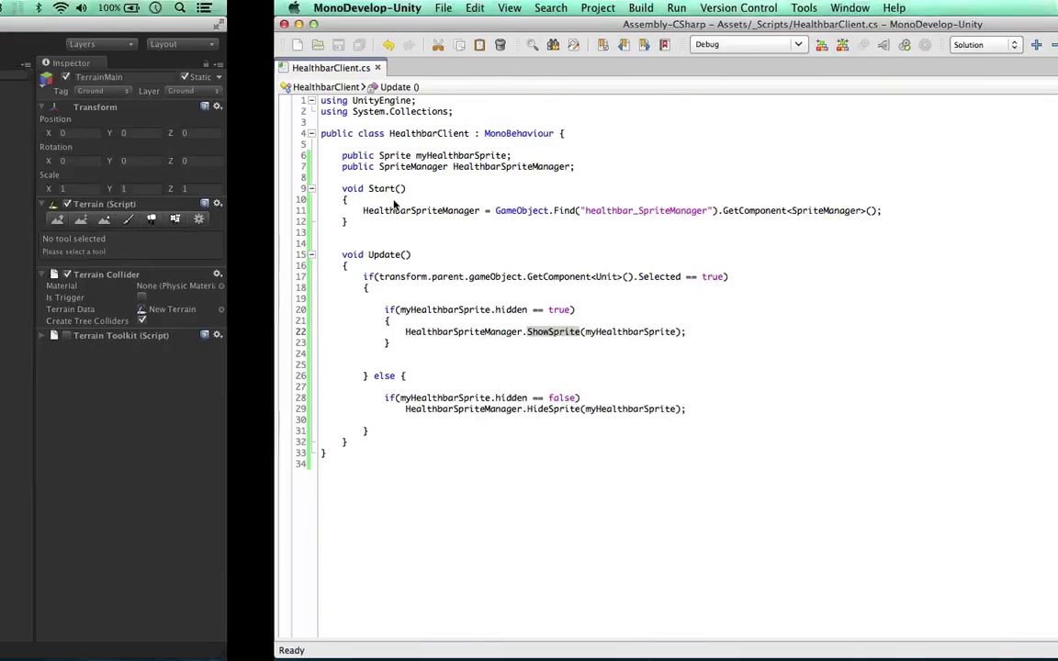
# - In MonoDevelop, add HealthbarSpriteManager.UpdateBounds(); after the ShowSprite call in the hidden == true block and save the HealthbarClient script
pyautogui.click(470, 343)
pyautogui.write('Healt')
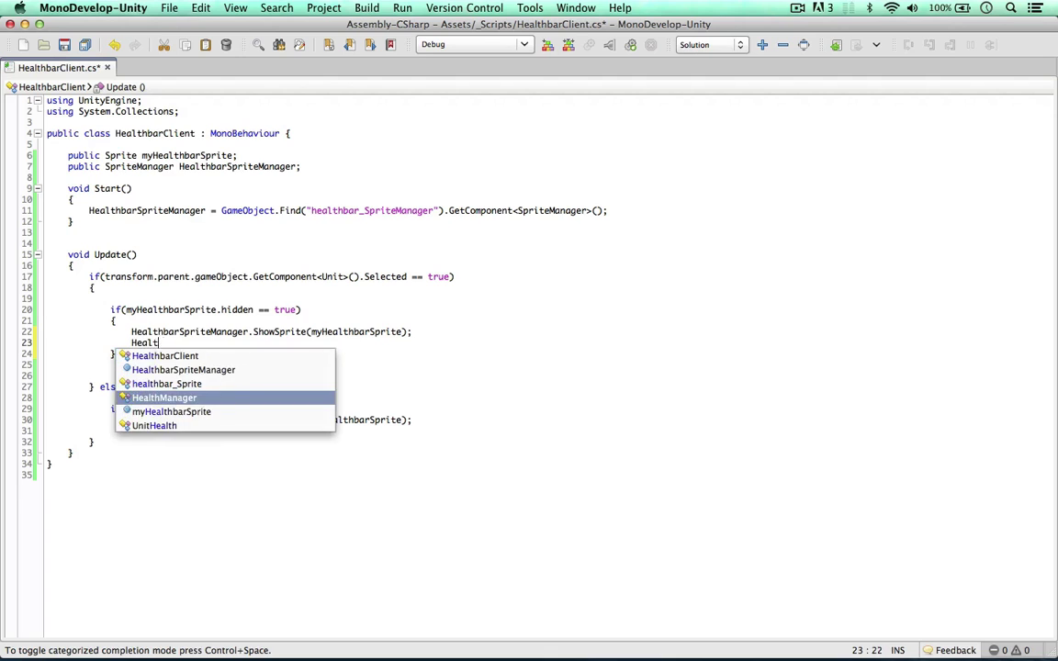
pyautogui.write('hbarSpriteManager.')
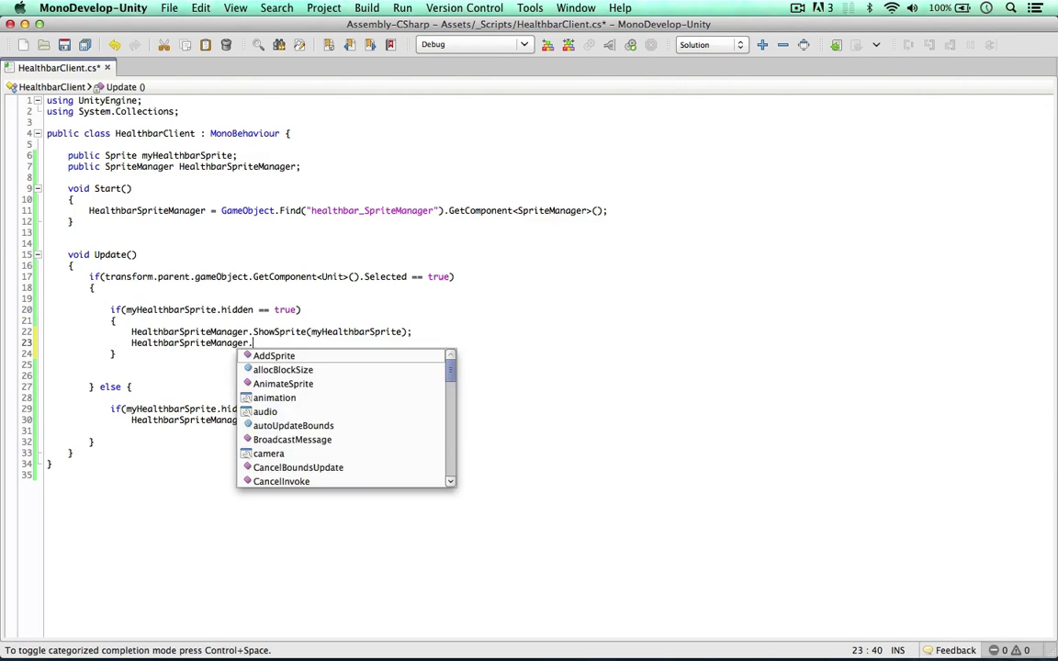
pyautogui.write('UpdateB')
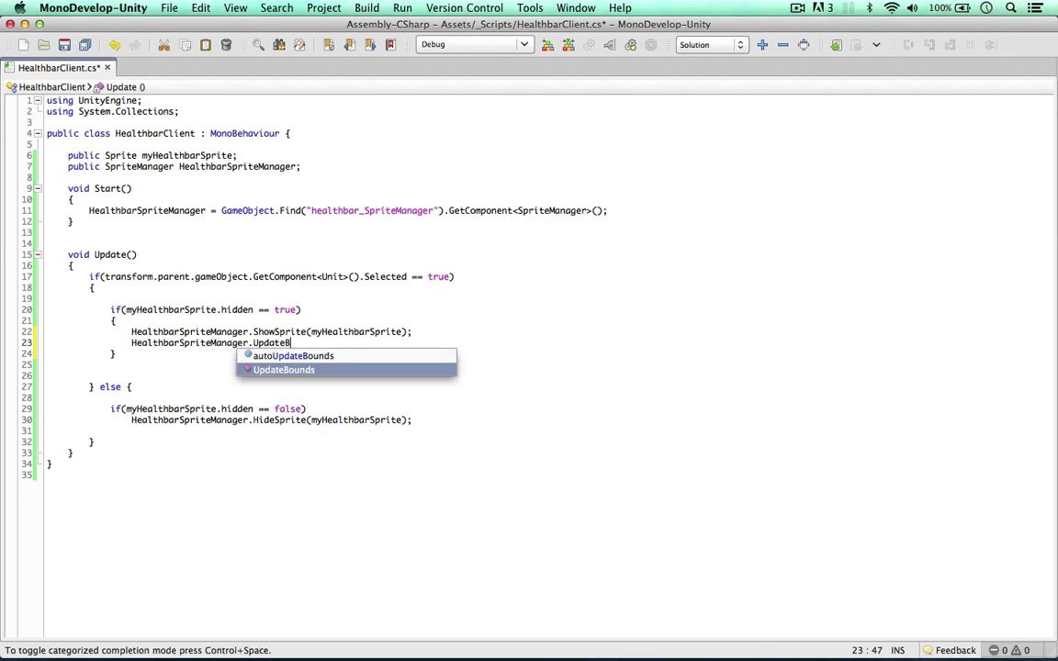
pyautogui.press('Return')
pyautogui.write('();')
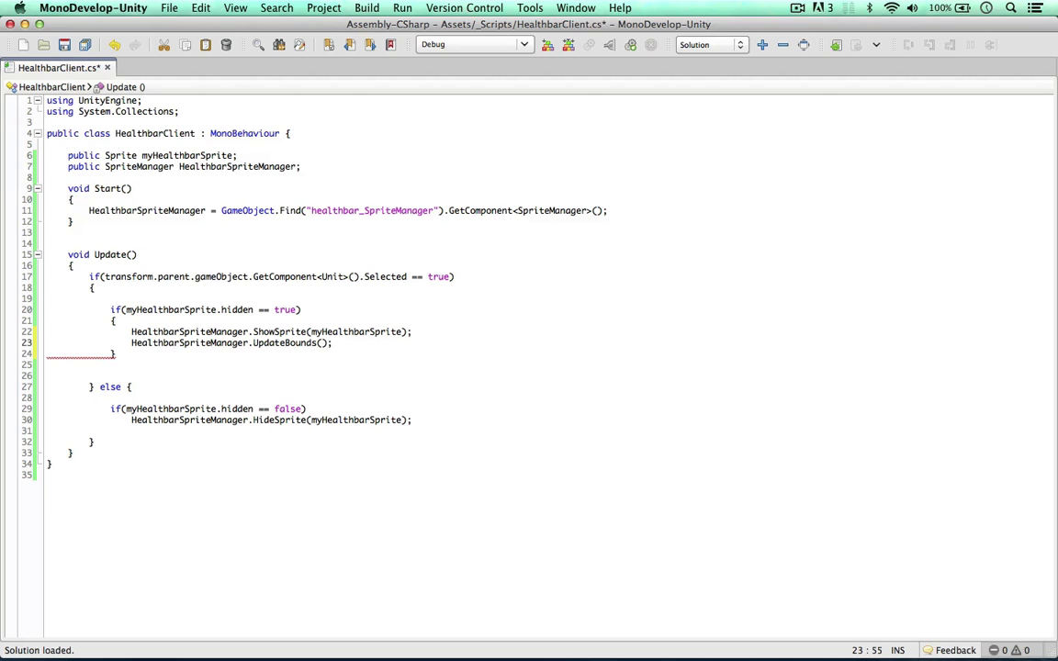
pyautogui.press('super+s')
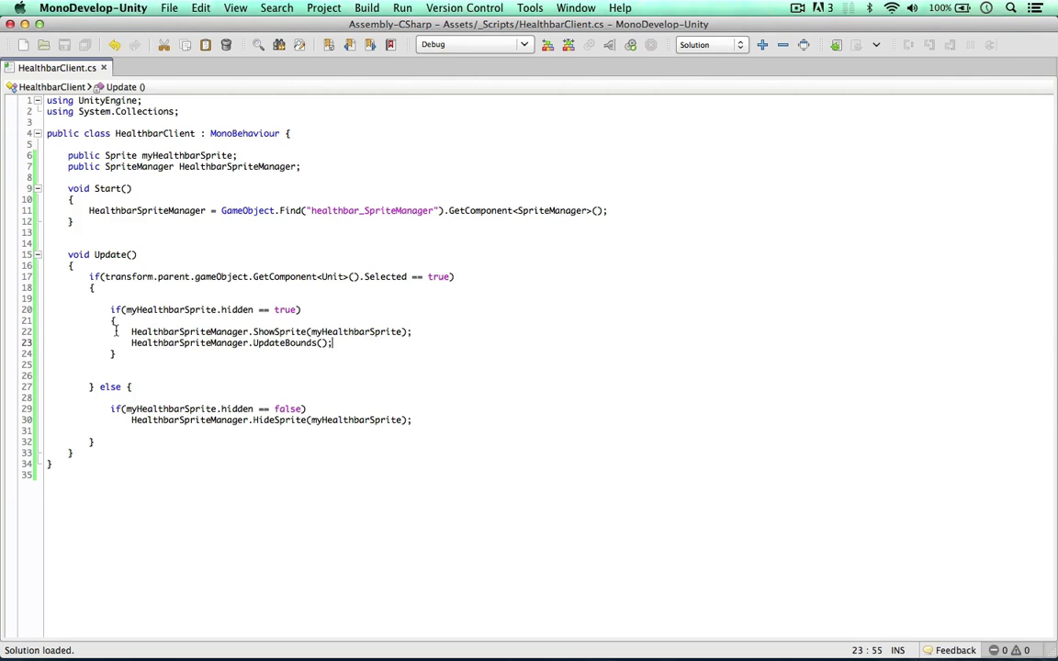
pyautogui.moveTo(131, 343); pyautogui.dragTo(356, 354)
pyautogui.click(357, 342)
# - In Unity, select healthbar_SpriteManager, run the scene, test the health bar by box-selecting and deselecting the robot unit, and stop play mode
pyautogui.press('super+Tab')
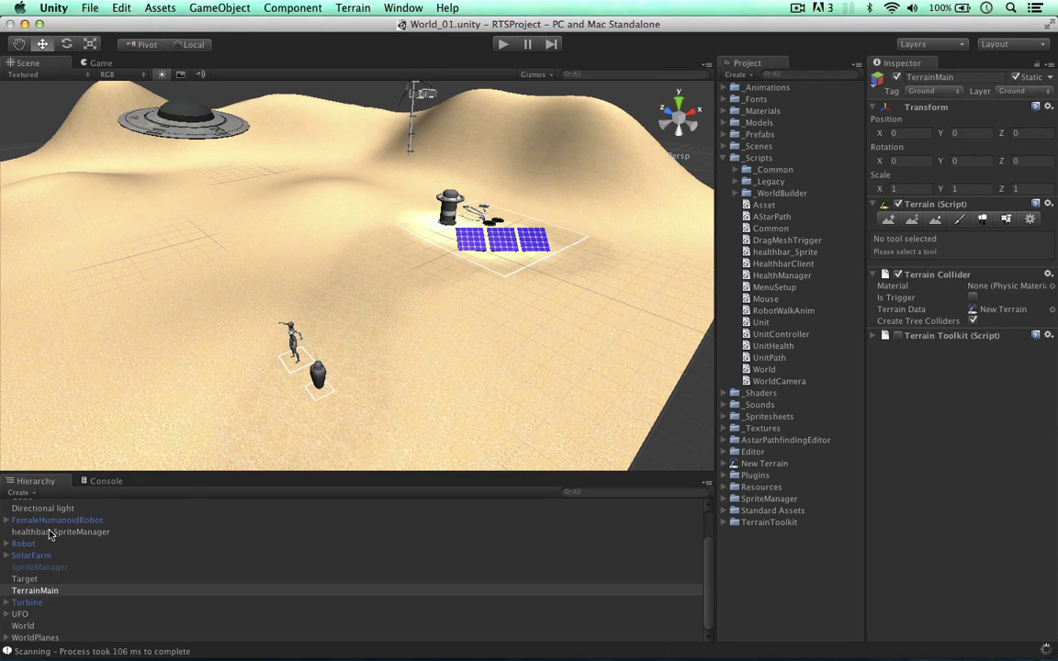
pyautogui.click(50, 532)
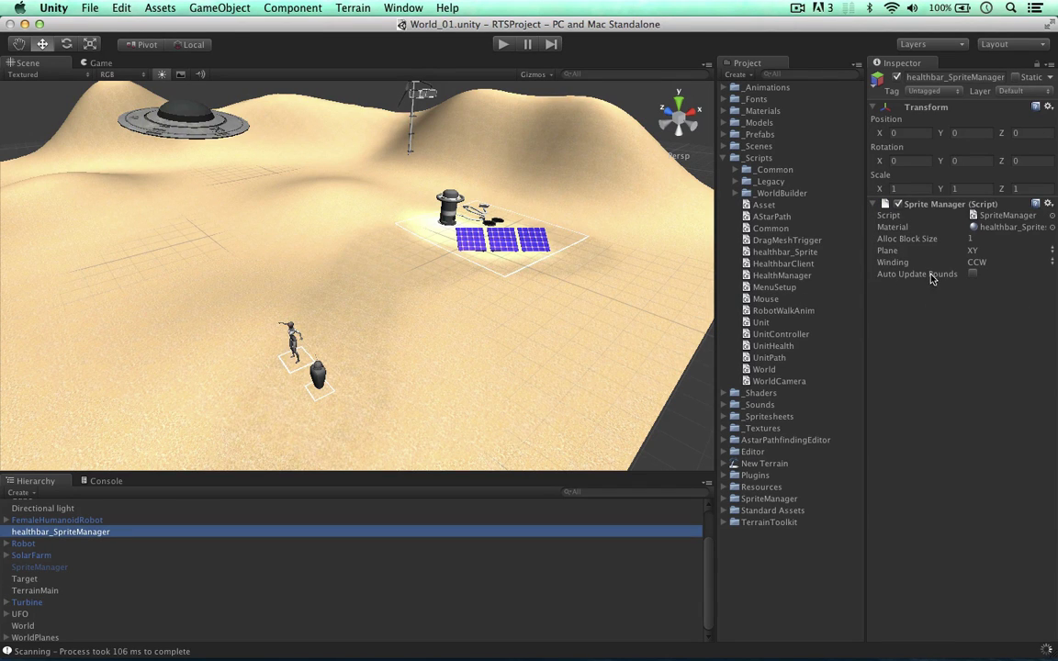
pyautogui.click(501, 46)
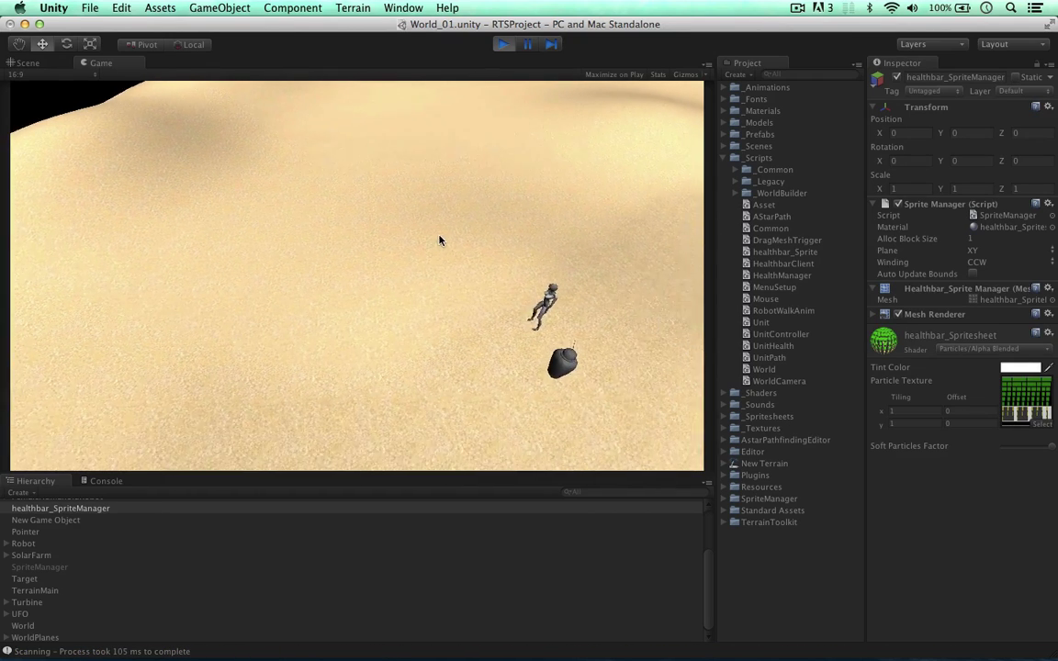
pyautogui.moveTo(452, 254); pyautogui.dragTo(535, 310)
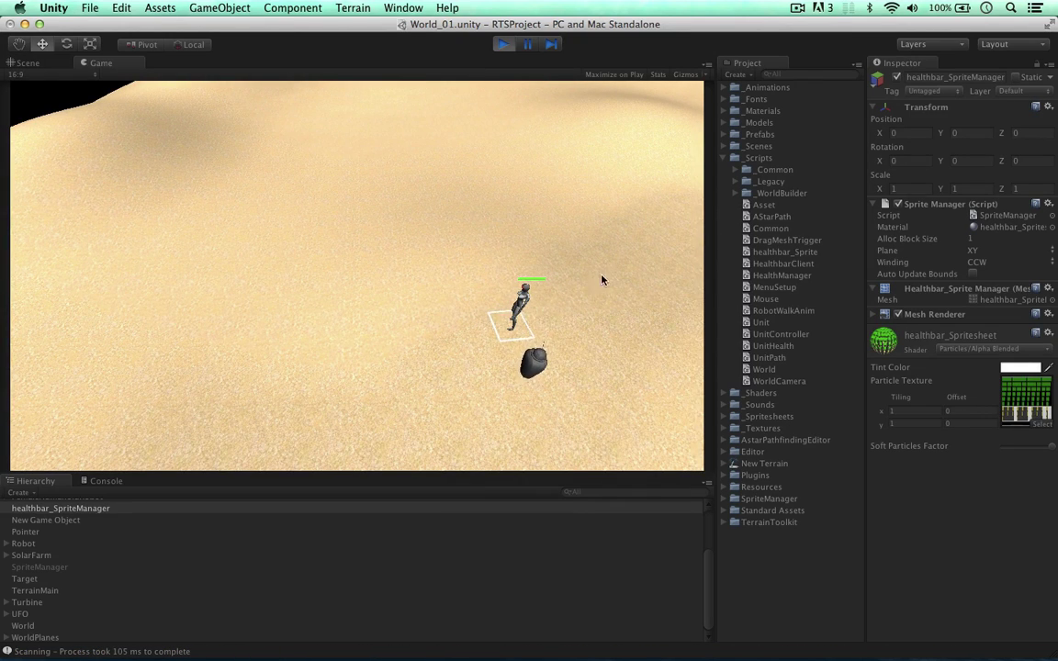
pyautogui.click(427, 249)
pyautogui.moveTo(427, 249); pyautogui.dragTo(542, 321)
pyautogui.click(548, 276)
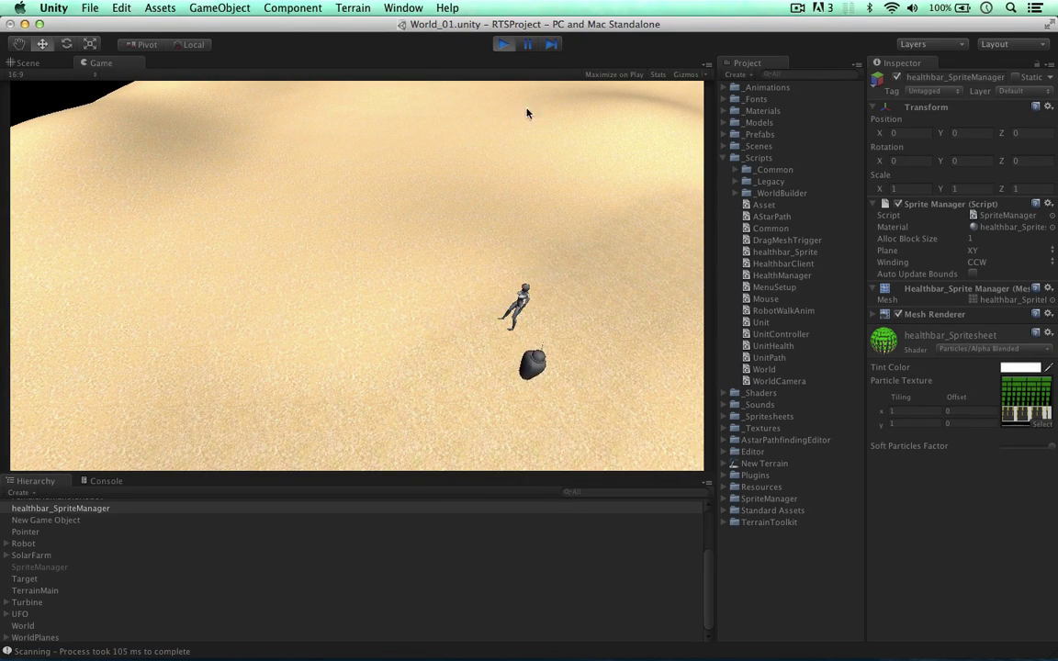
pyautogui.click(503, 44)
# - In MonoDevelop, add the comment "//rotate and reposition the sprite." below the hidden == true block, followed by a new line
pyautogui.hotkey('ctrl', 'Right')
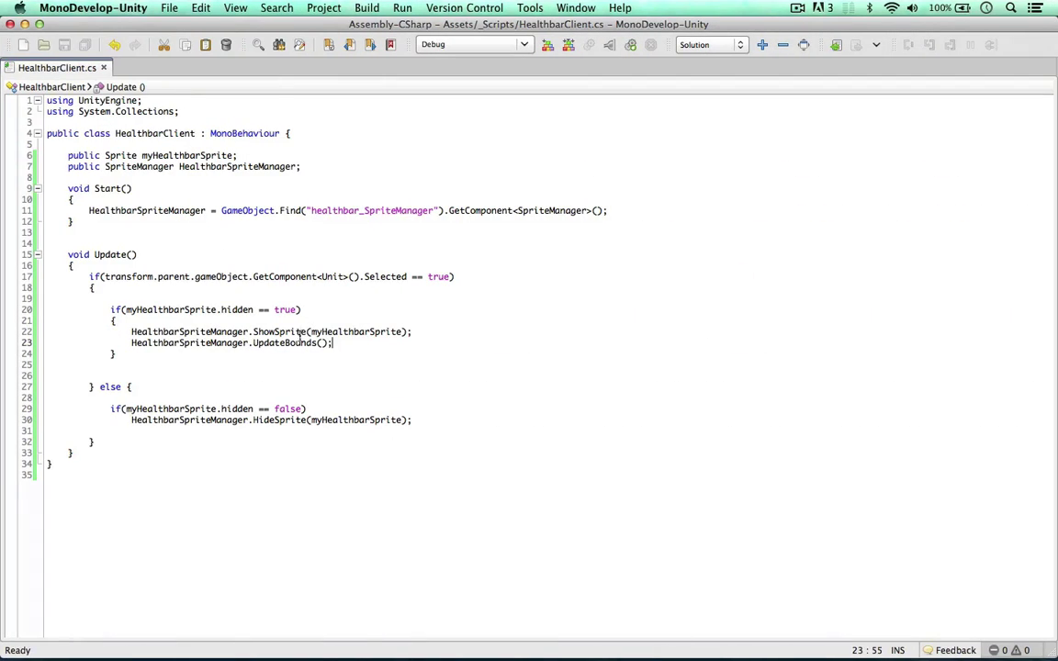
pyautogui.press('Return')
pyautogui.press('Return')
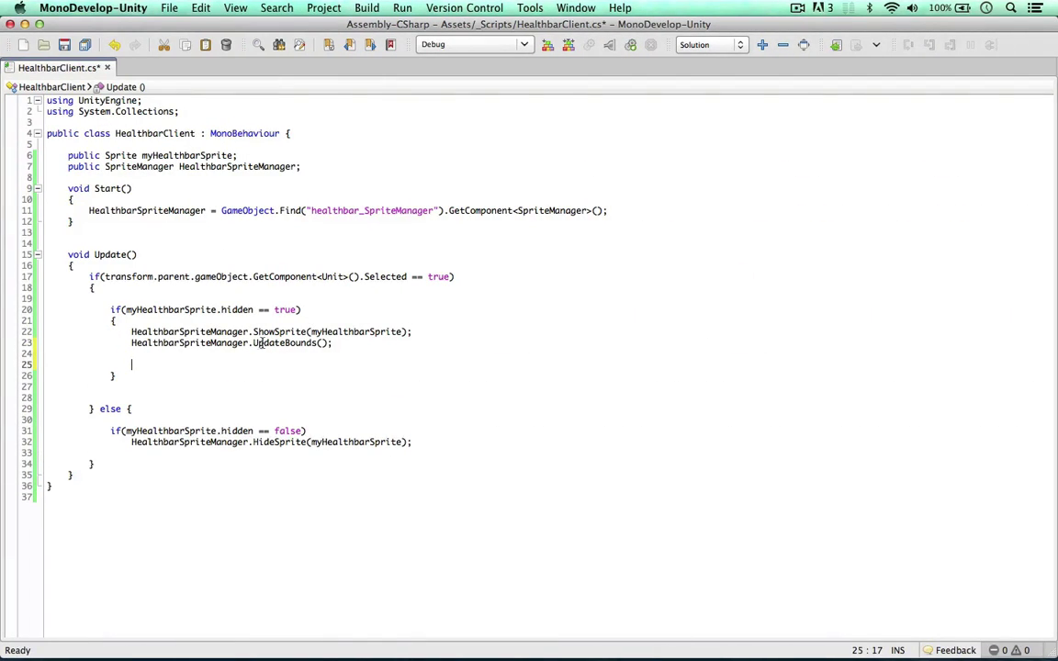
pyautogui.press('BackSpace')
pyautogui.press('BackSpace')
pyautogui.press('Down')
pyautogui.press('Return')
pyautogui.press('Return')
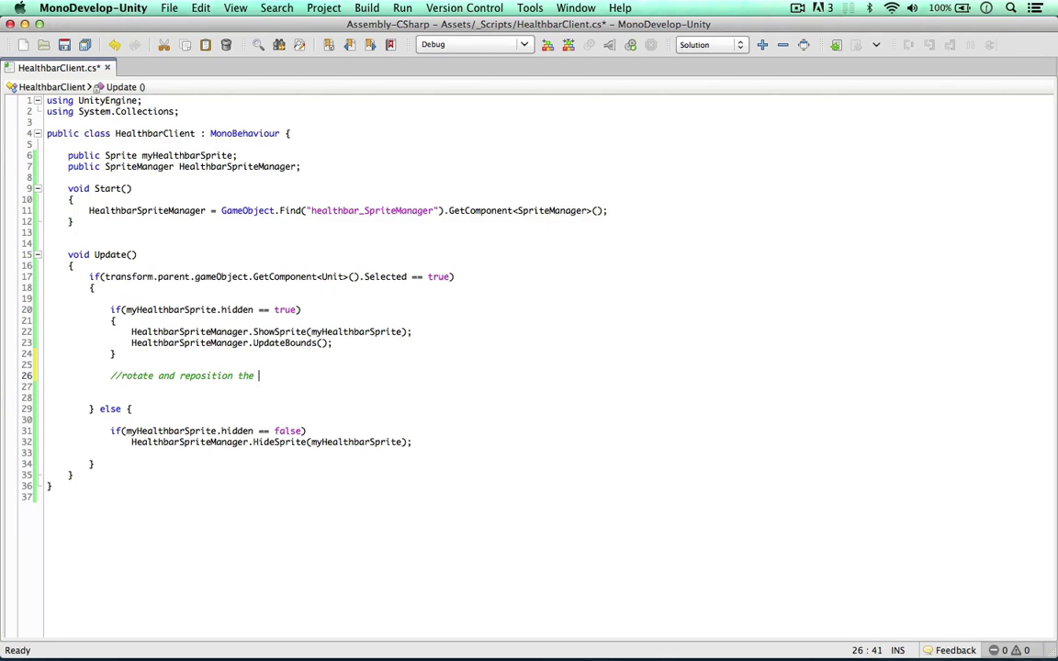
pyautogui.write('e.')
pyautogui.press('Return')
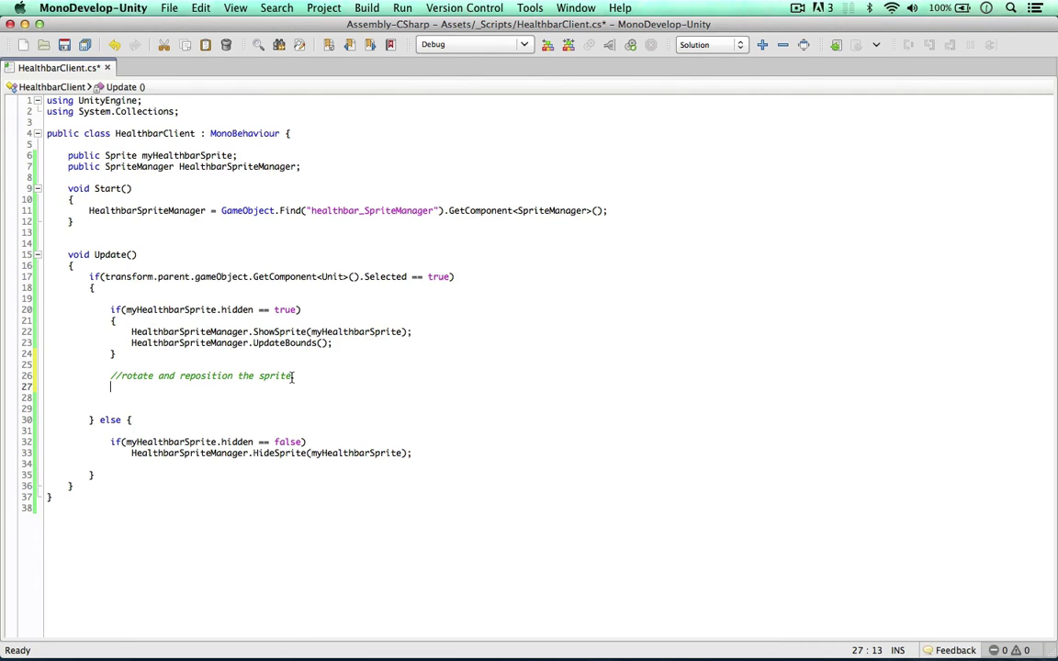
# - In Unity, select the Healthbar child of the Robot object, try rotating it in the scene, and undo the rotation
pyautogui.hotkey('ctrl', 'Left')
pyautogui.scroll(1, 14, 536)
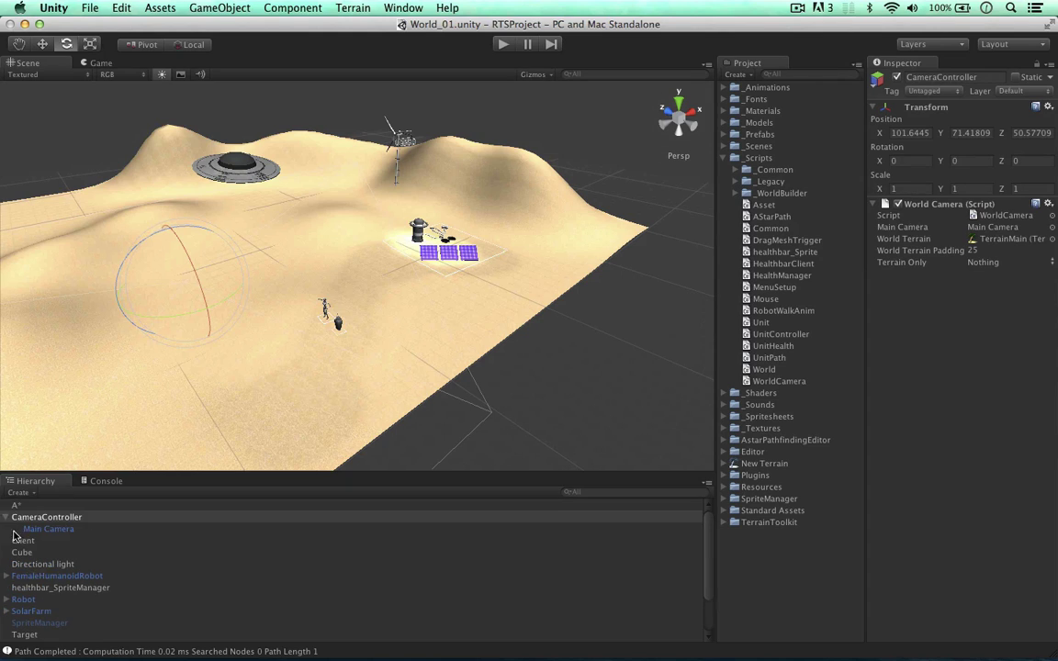
pyautogui.scroll(-5, 59, 552)
pyautogui.click(6, 543)
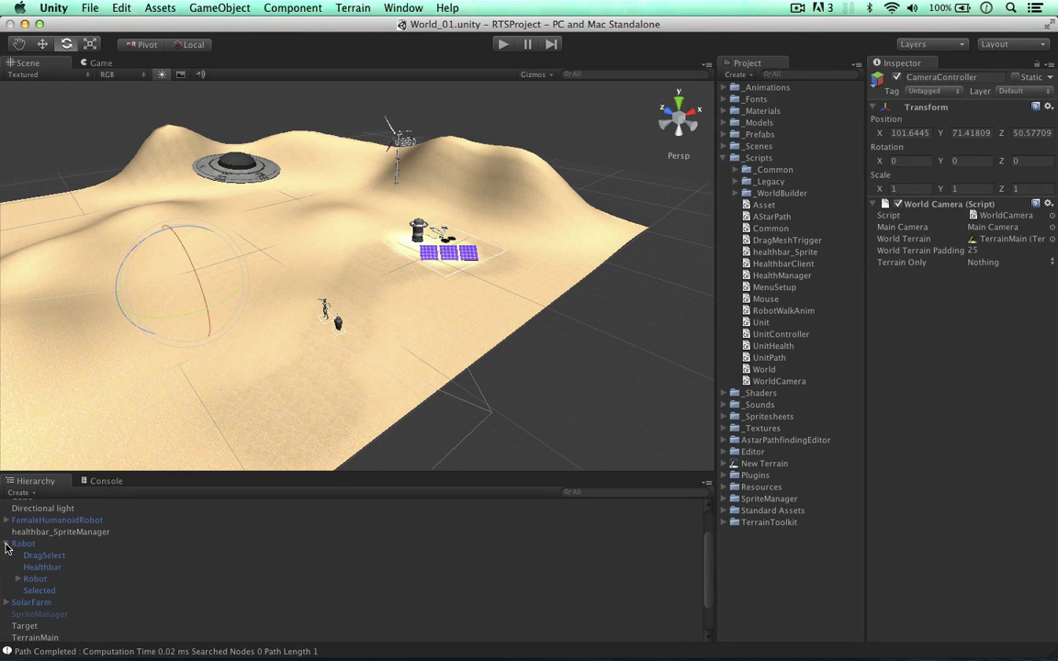
pyautogui.click(53, 567)
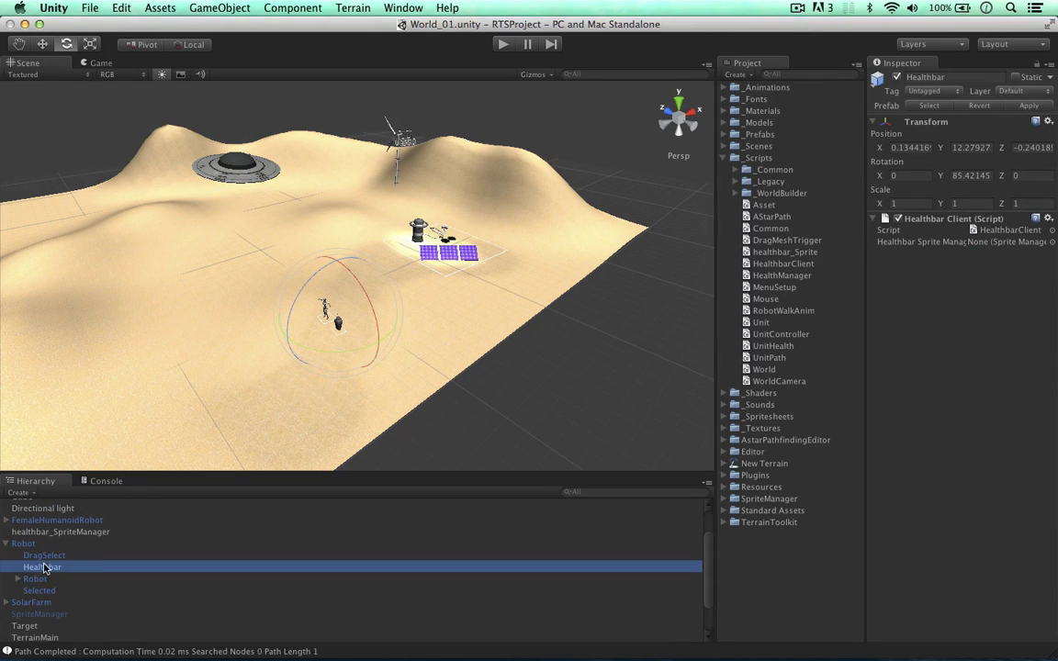
pyautogui.moveTo(331, 351); pyautogui.dragTo(326, 312)
pyautogui.press('super+z')
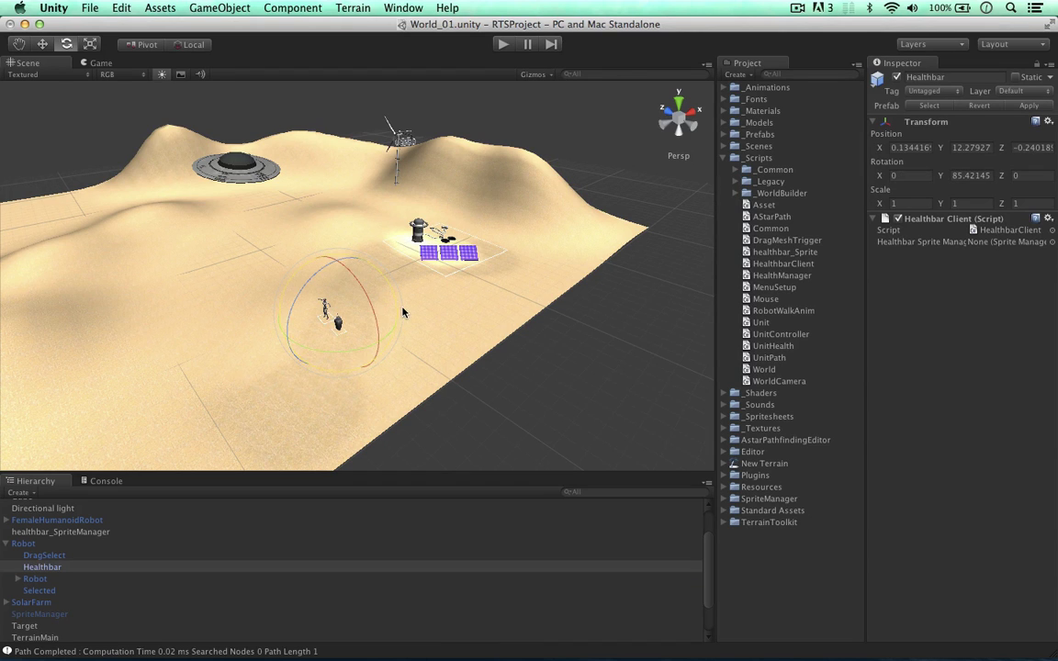
# - Back in MonoDevelop, start the assignment transform.eulerAngles = new Vector3( below the rotate and reposition comment
pyautogui.hotkey('ctrl', 'Right')
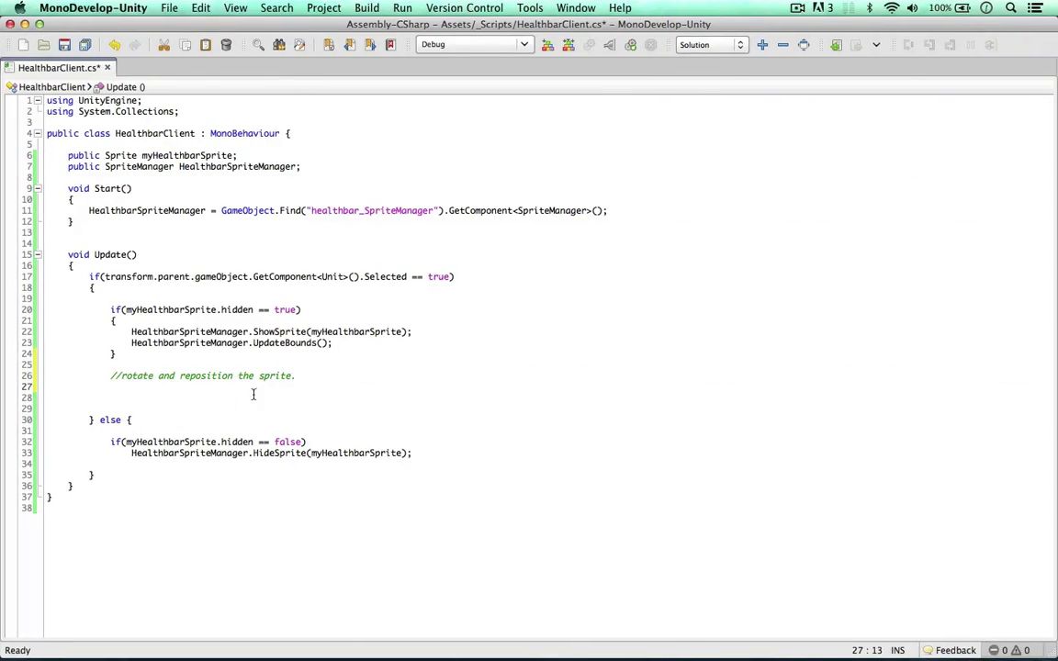
pyautogui.write('tra')
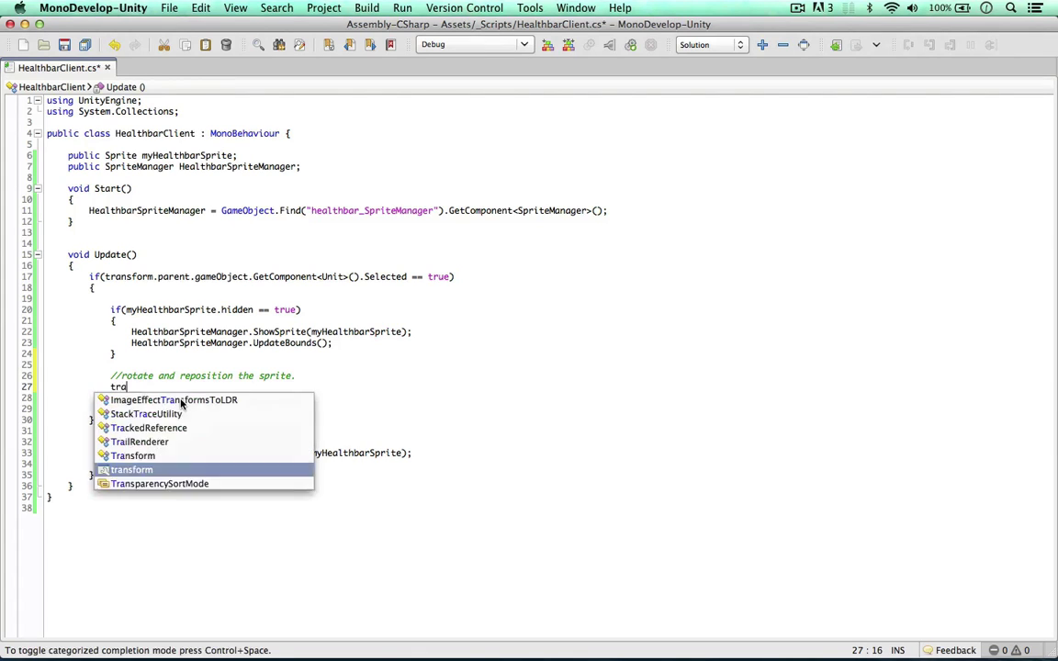
pyautogui.write('nsform.eul')
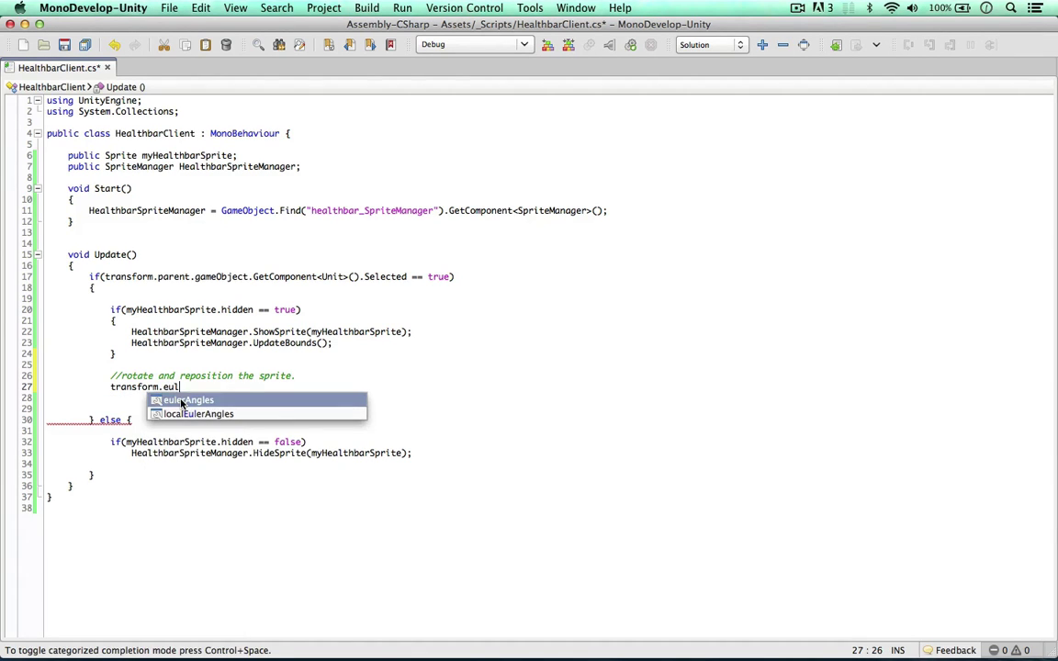
pyautogui.press('Return')
pyautogui.write('= new Vec')
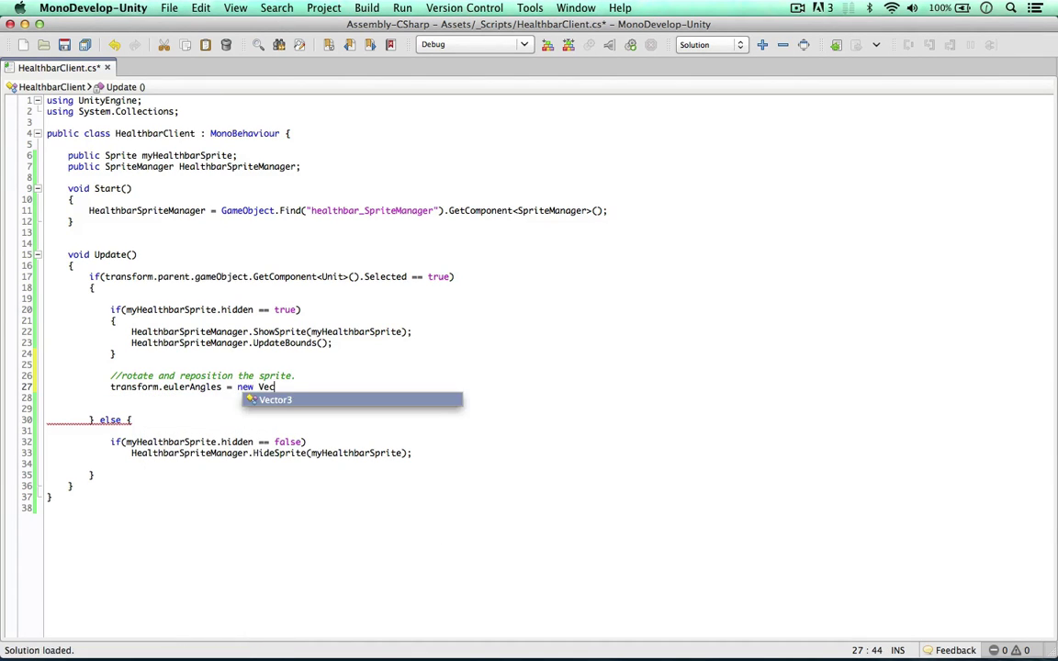
pyautogui.write('tor3(')
pyautogui.press('Return')
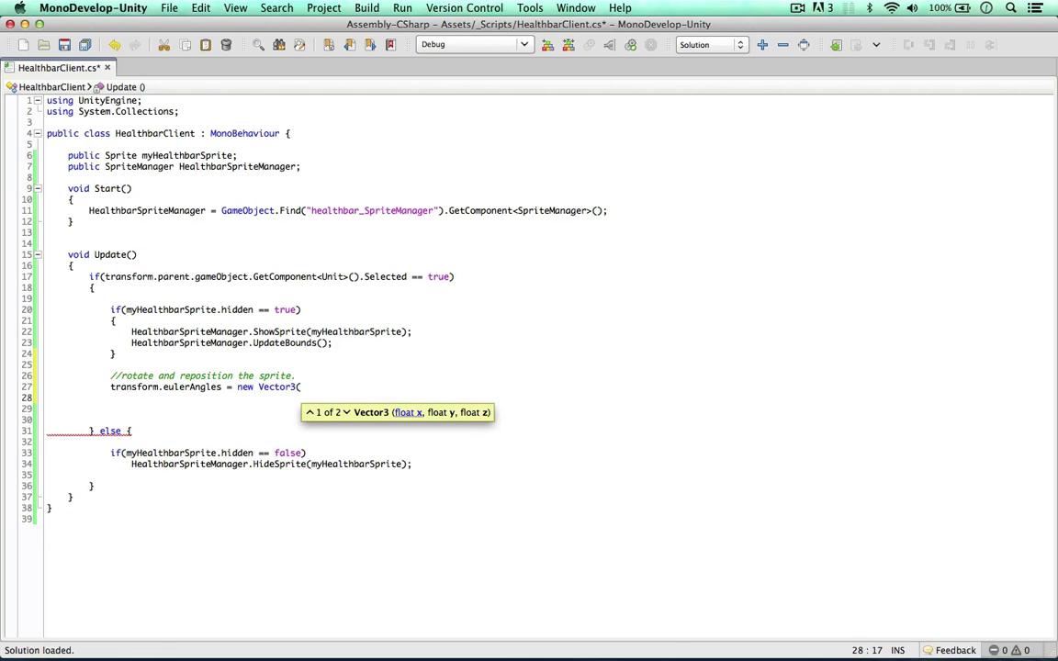
# - Enter Camera.main.transform.eulerAngles.x, as the first Vector3 argument on its own line
pyautogui.write('C')
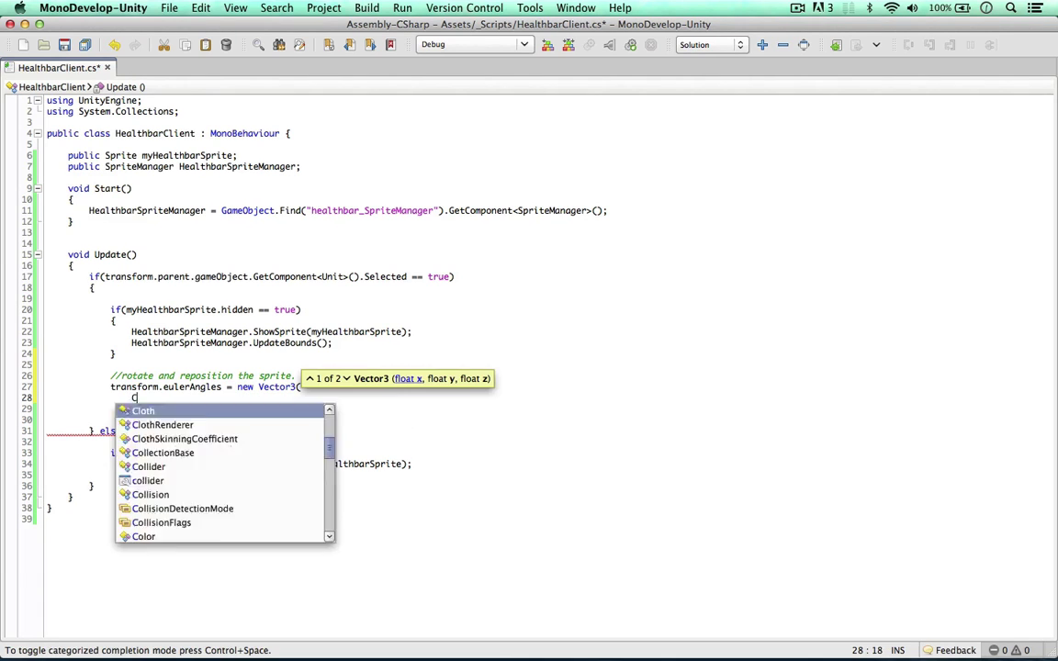
pyautogui.write('amera.main.')
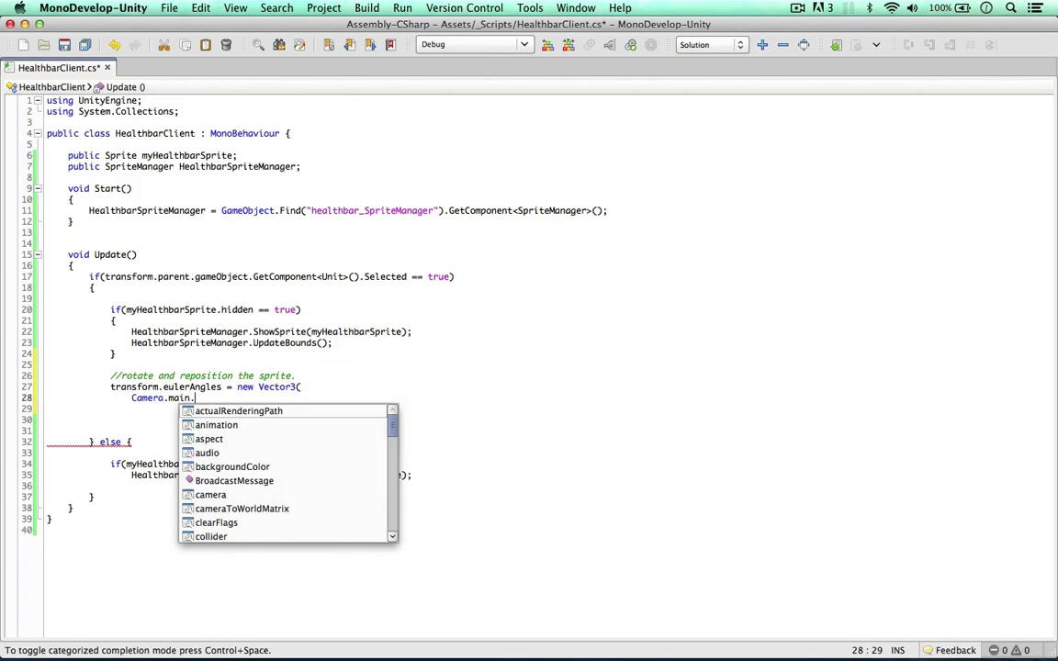
pyautogui.write('transform.eulerAngles.x,')
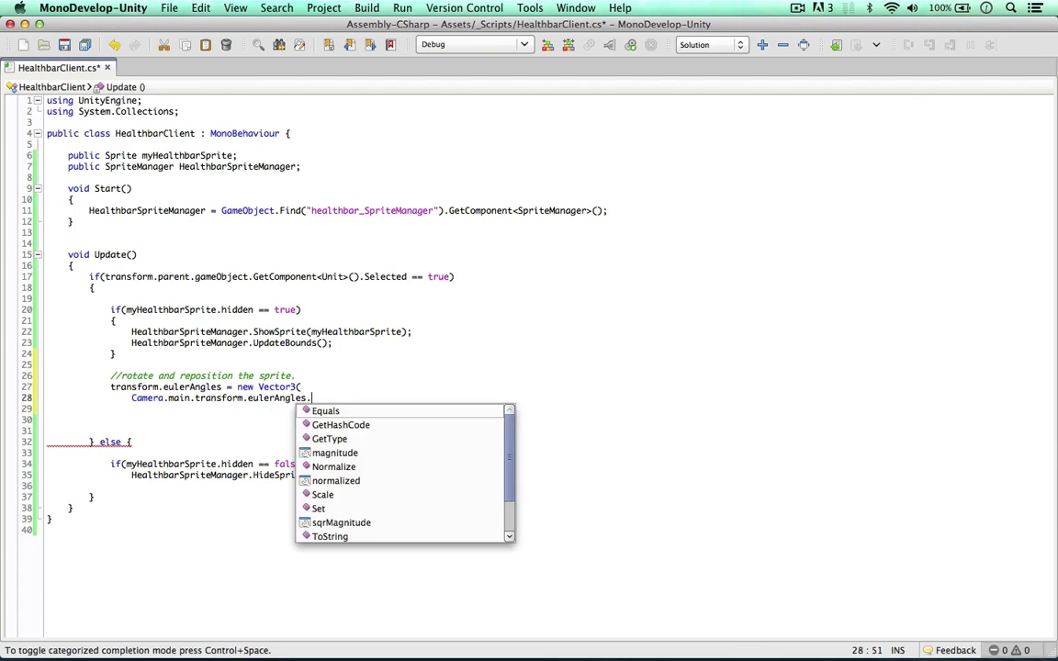
pyautogui.press('Return')
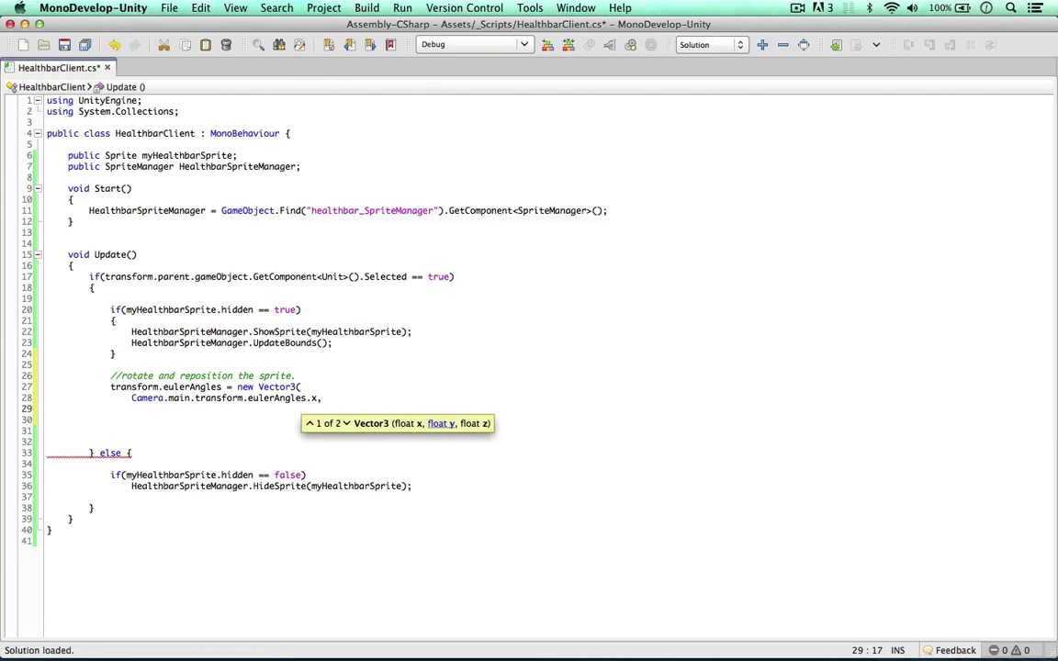
# - Highlight the Camera.main argument line, switch to Unity, and inspect the CameraController object's transform
pyautogui.tripleClick(208, 397)
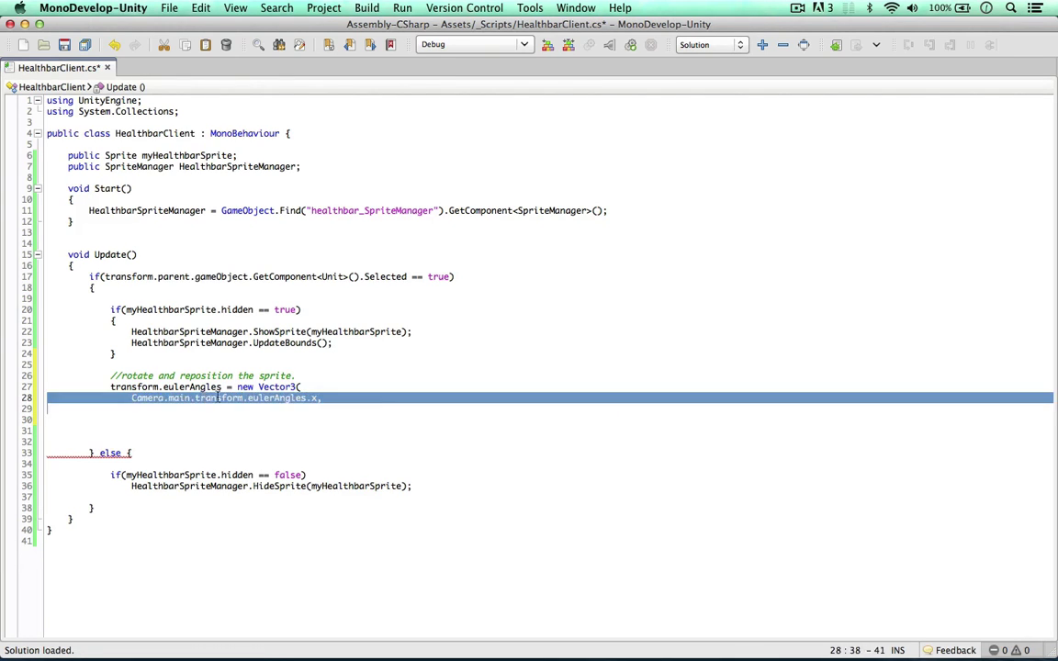
pyautogui.hotkey('ctrl', 'Left')
pyautogui.scroll(2, 62, 508)
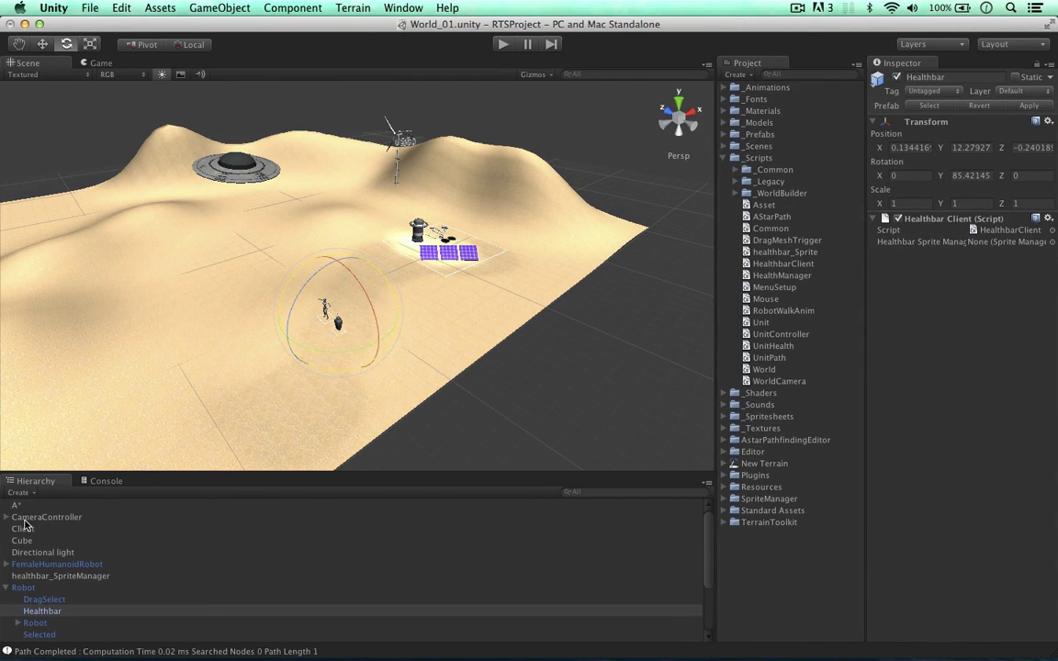
pyautogui.click(46, 516)
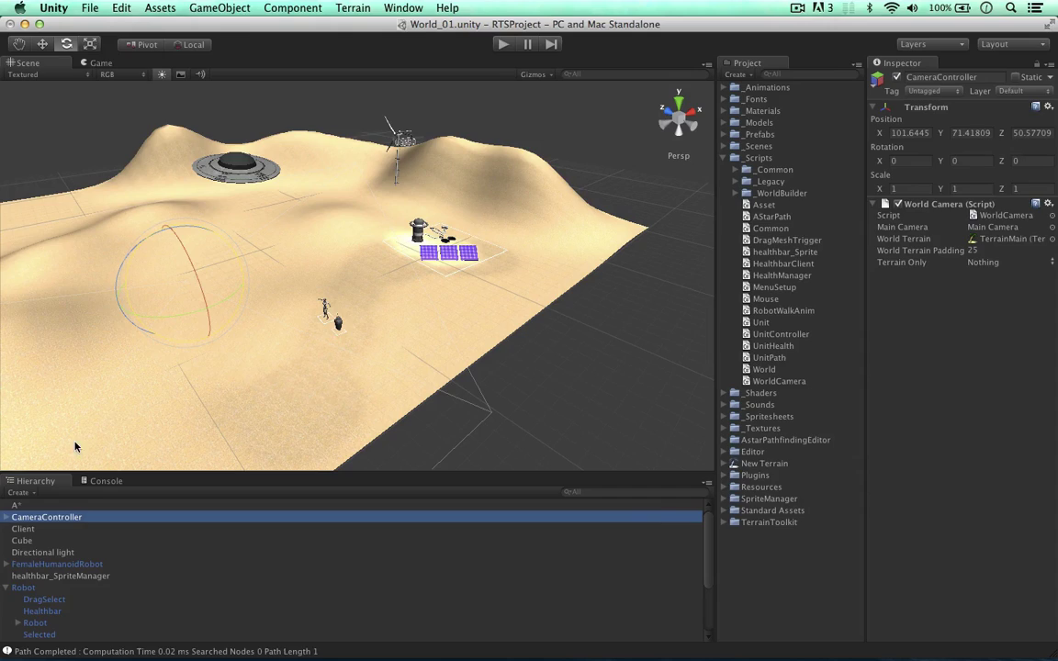
# - Back in MonoDevelop, enter Camera.main.transform.parent.gameObject.transform.eulerAngles.y, as the second Vector3 argument on its own line
pyautogui.hotkey('ctrl', 'Right')
pyautogui.click(341, 406)
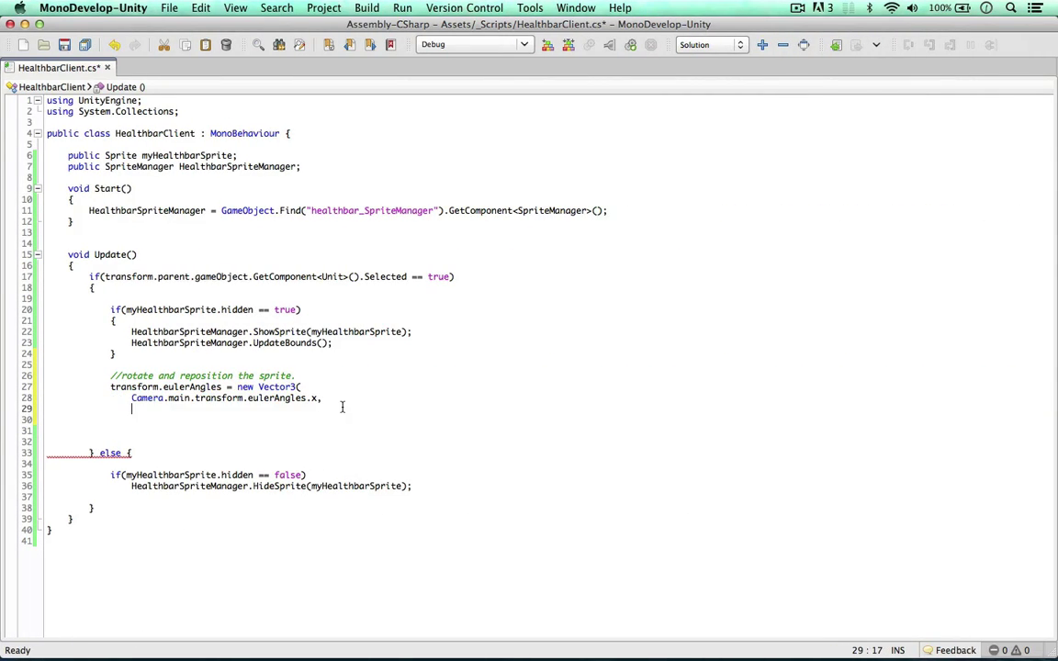
pyautogui.write('Camera.main.')
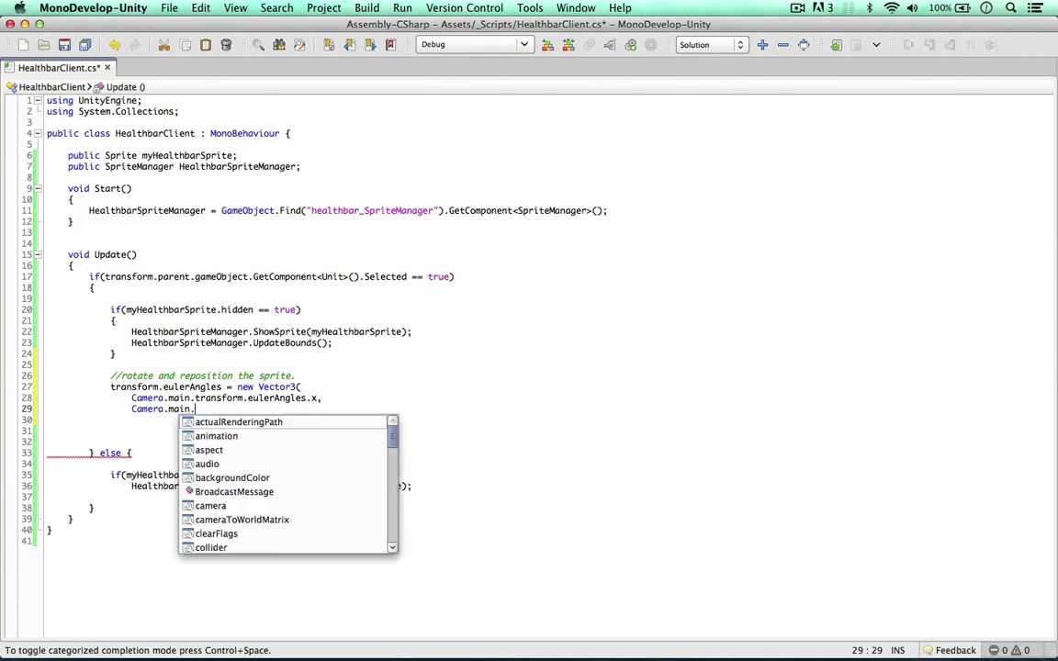
pyautogui.write('transform.parent.')
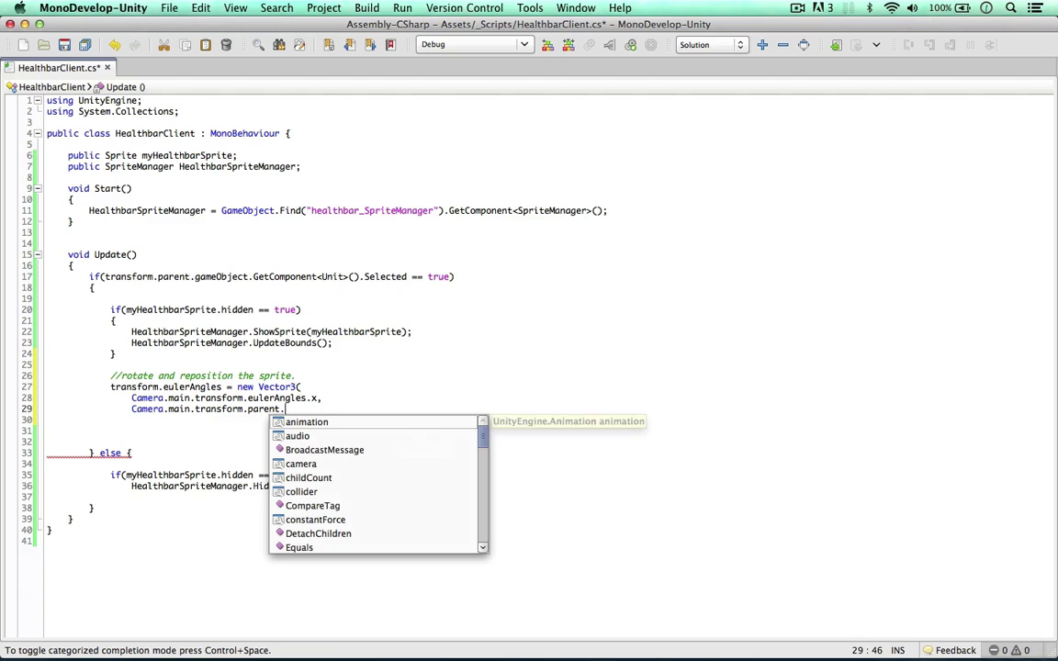
pyautogui.write('gameObject.')
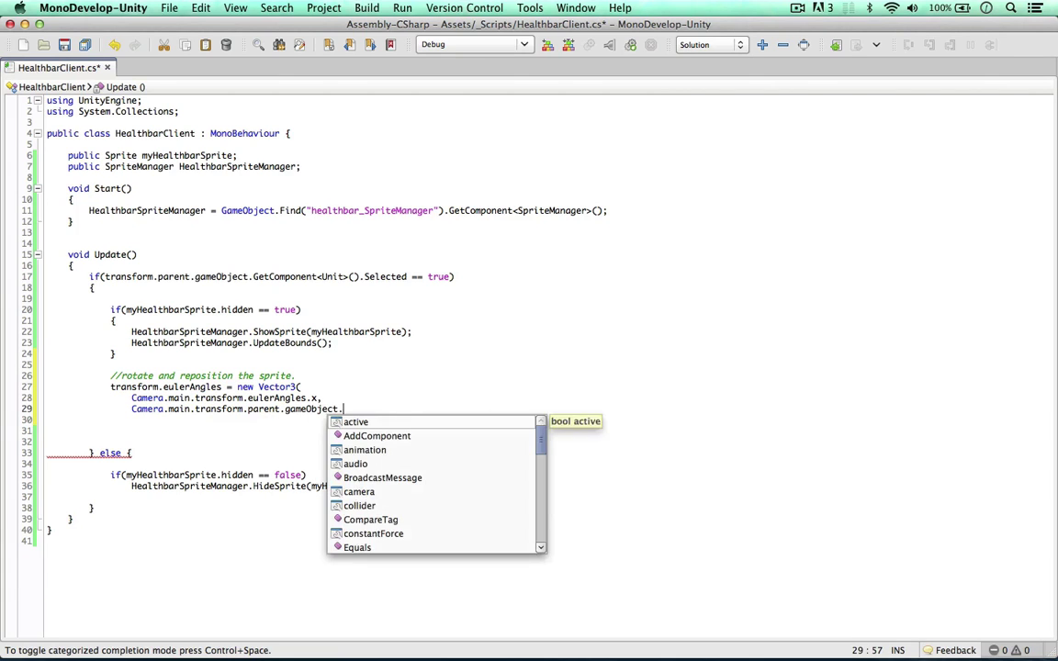
pyautogui.write('transform.')
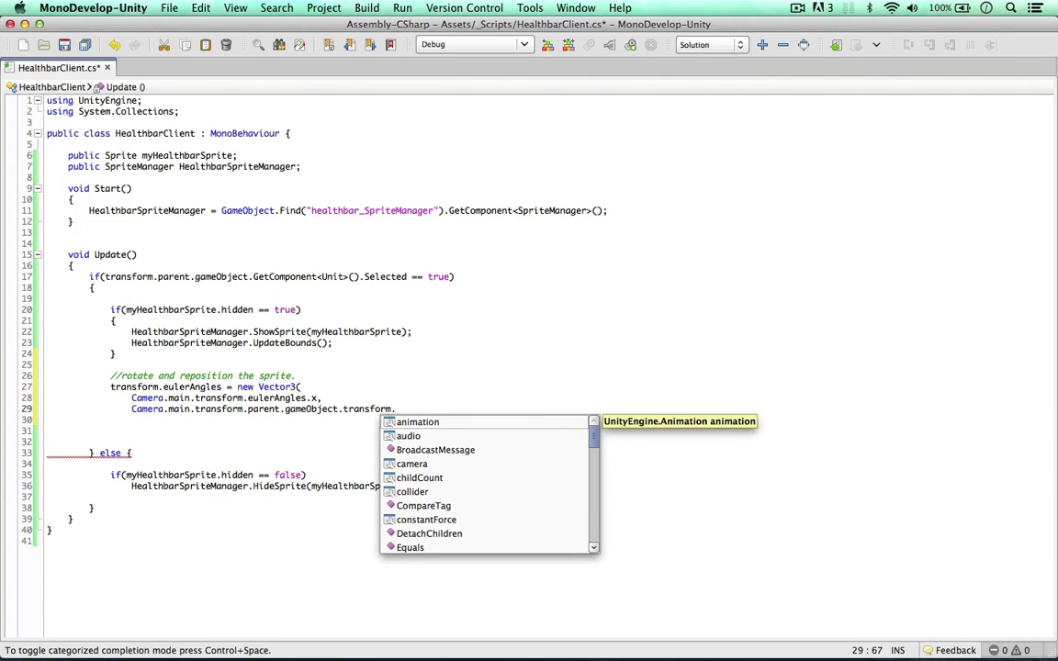
pyautogui.write('eulerAngles.')
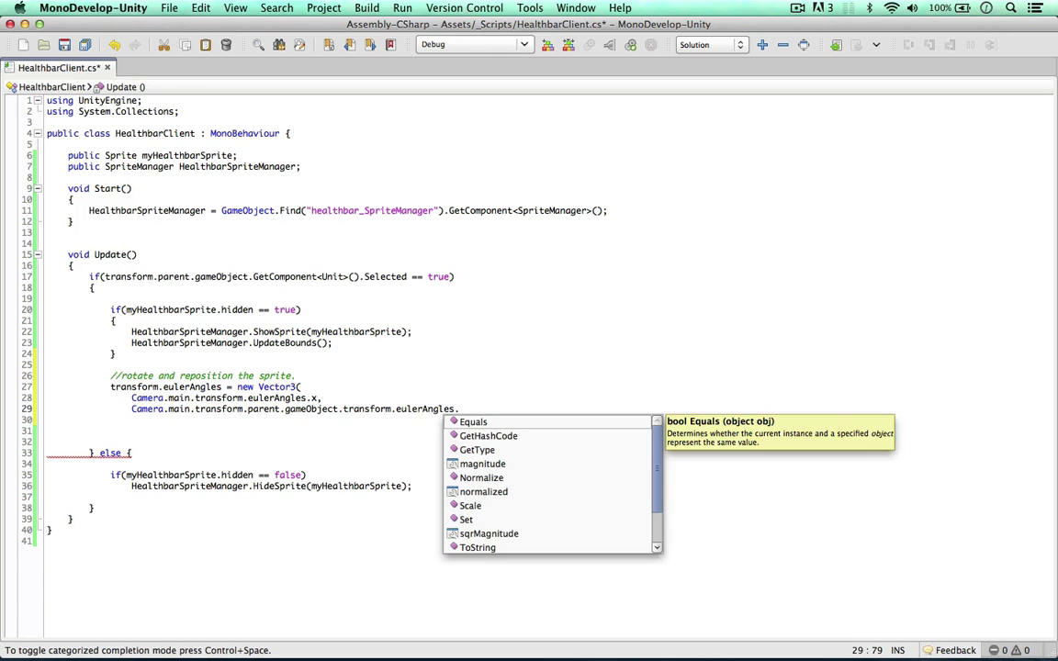
pyautogui.write('y,')
pyautogui.press('Return')
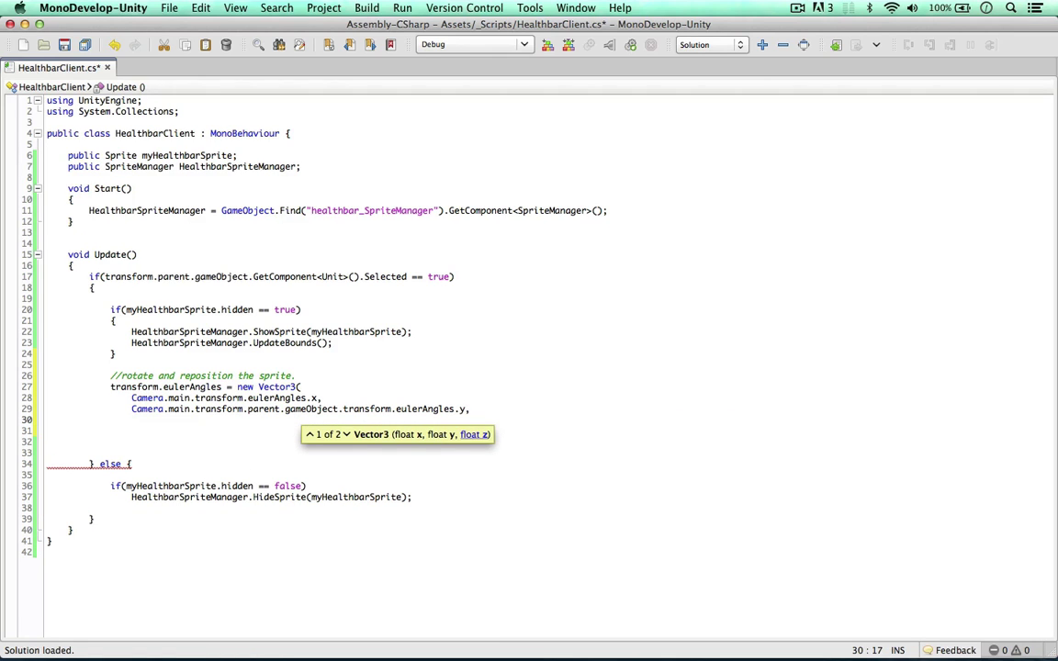
# - Enter transform.eulerAngles.z as the third Vector3 argument and close the call with ); on its own line
pyautogui.write('transform.')
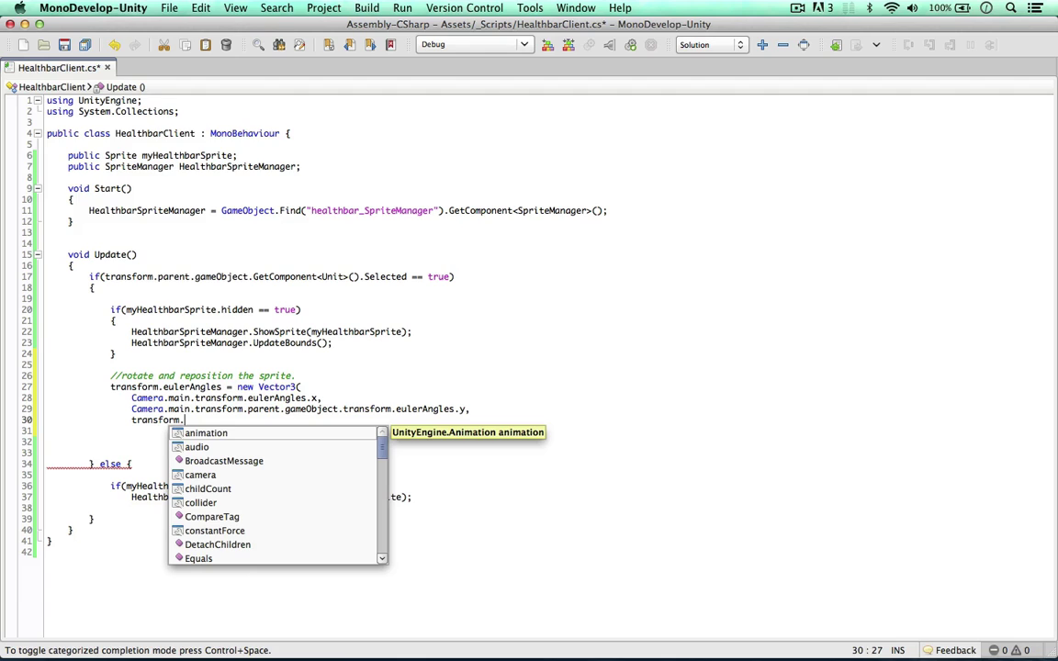
pyautogui.write('eu')
pyautogui.press('Return')
pyautogui.write('.')
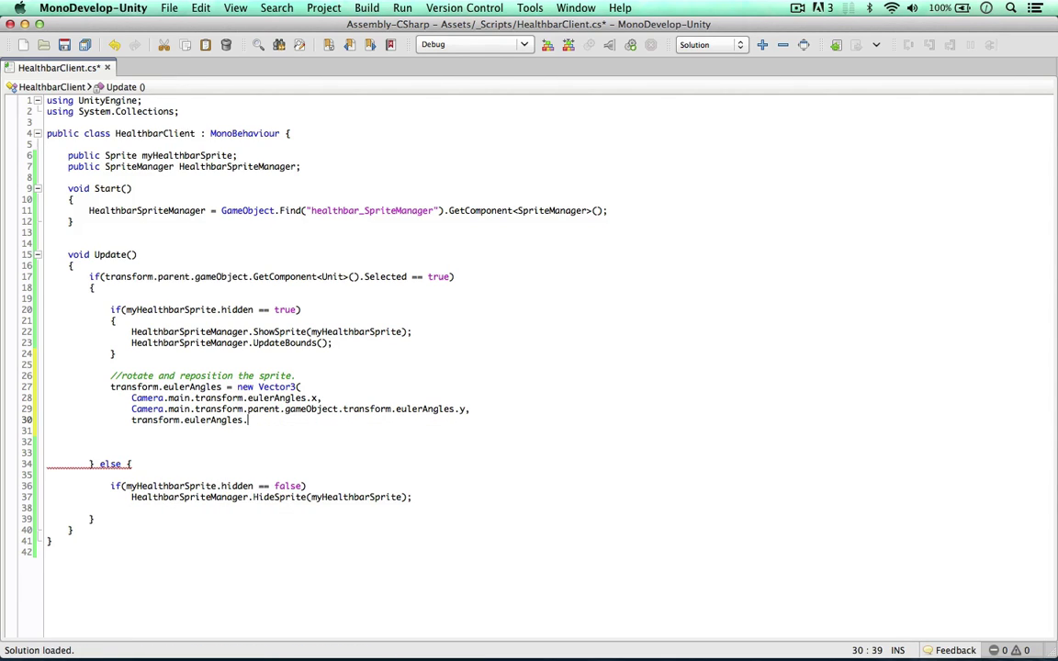
pyautogui.write('z')
pyautogui.press('Return')
pyautogui.write(');')
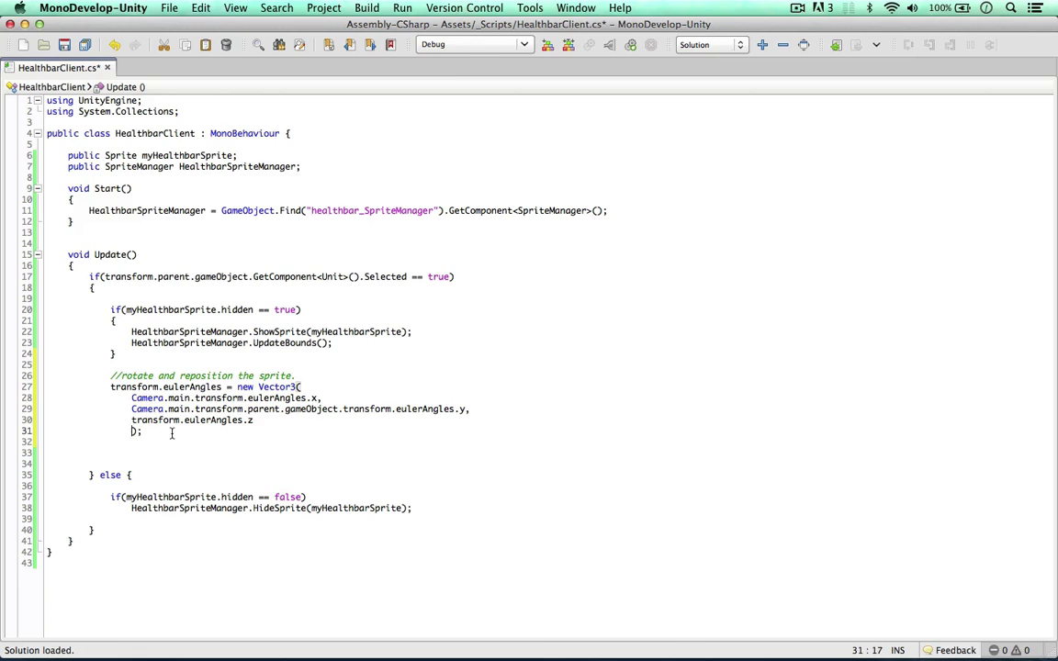
pyautogui.press('Return')
pyautogui.press('Return')
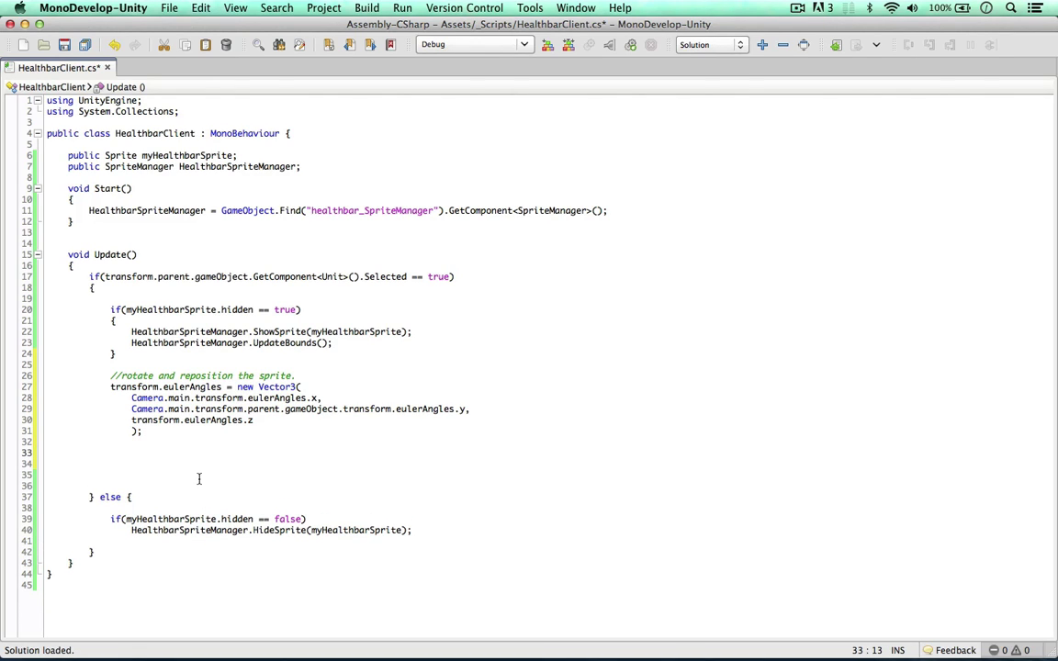
# - Add HealthbarSpriteManager.Transform(myHealthbarSprite); below the rotation assignment, save the script, and remove the extra blank line beneath
pyautogui.write('Heal')
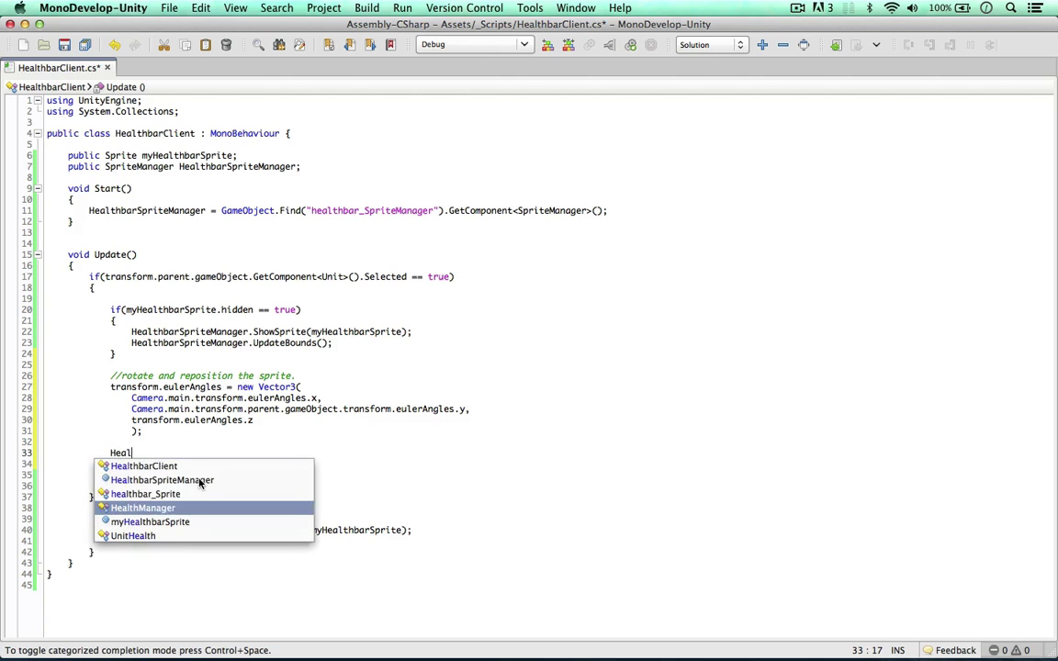
pyautogui.write('thbarSpriteManager.Transform')
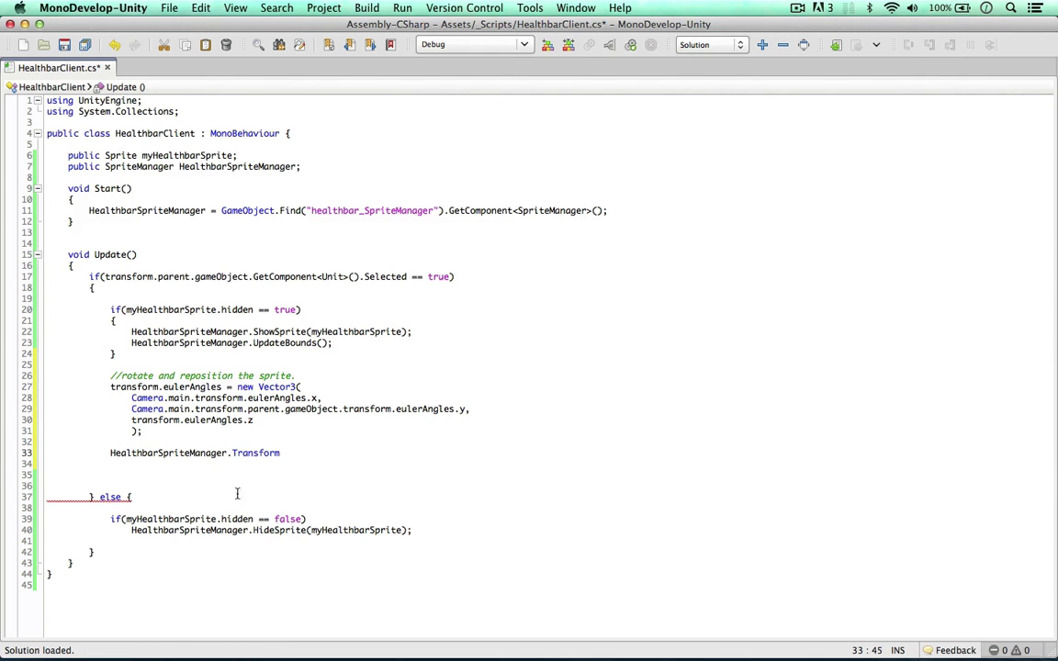
pyautogui.write('(')
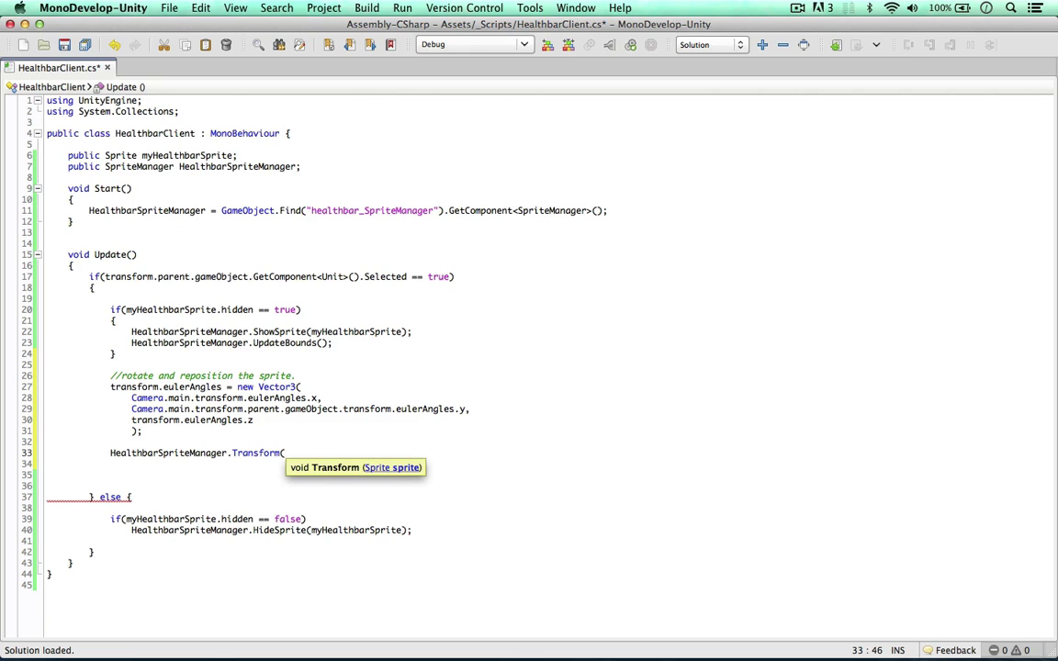
pyautogui.write('myHealthbarSprite);')
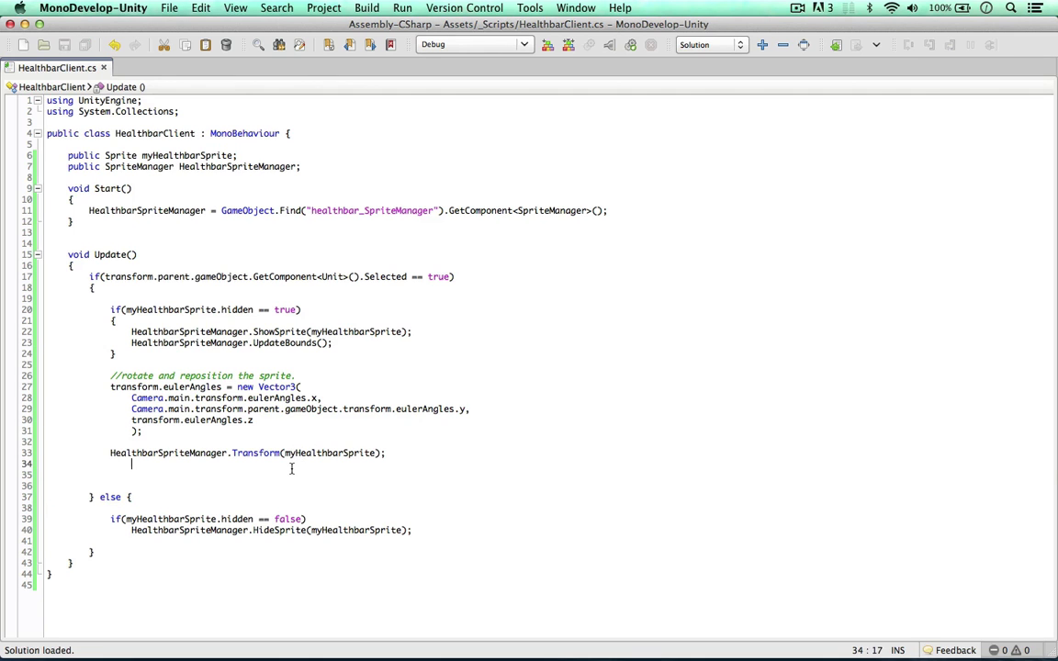
pyautogui.tripleClick(291, 466)
pyautogui.press('BackSpace')
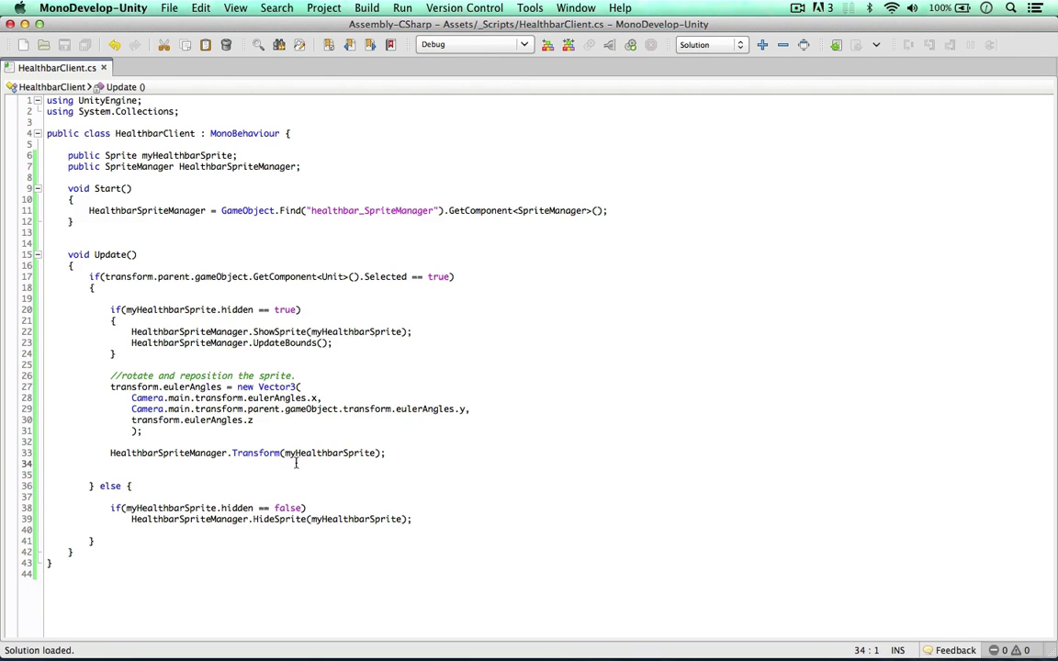
# - Switch to Unity, frame the CameraController object in the scene, try changing its Y position, and undo the change
pyautogui.press('super+Tab')
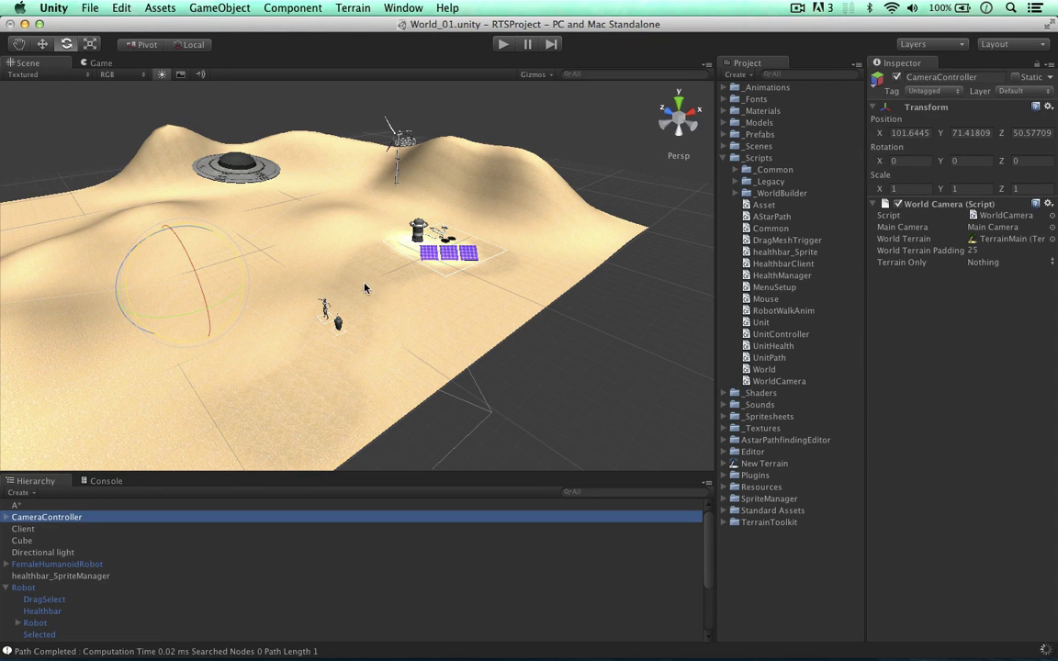
pyautogui.keyDown('alt'); pyautogui.moveTo(191, 286); pyautogui.dragTo(347, 267); pyautogui.keyUp('alt')
pyautogui.scroll(-4, 333, 280)
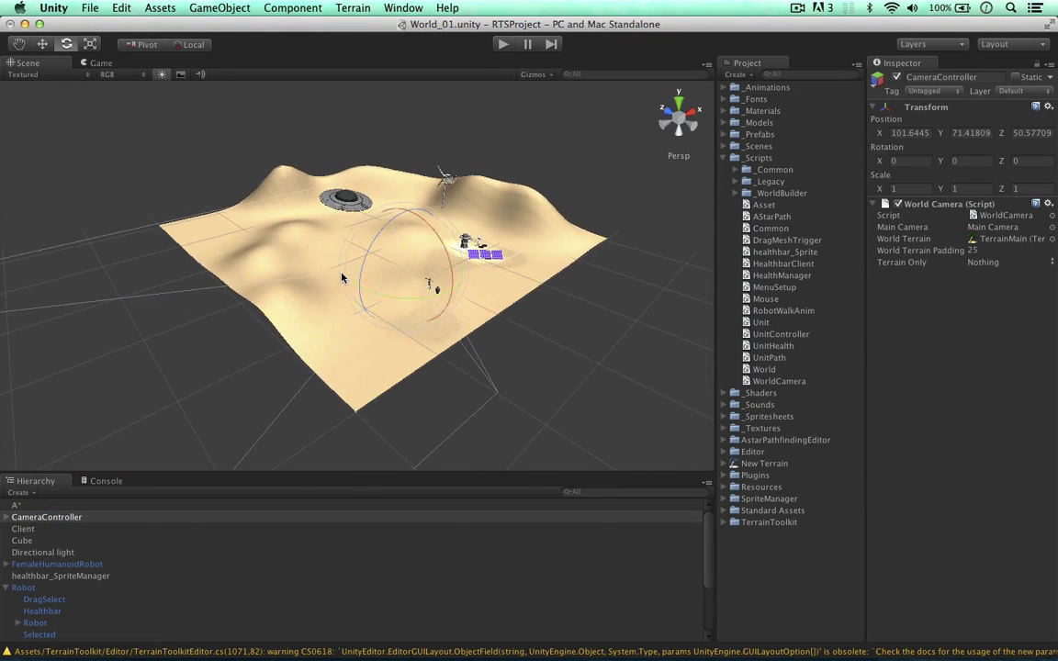
pyautogui.press('f')
pyautogui.press('w')
pyautogui.keyDown('alt'); pyautogui.moveTo(476, 276); pyautogui.dragTo(355, 265); pyautogui.keyUp('alt')
pyautogui.press('e')
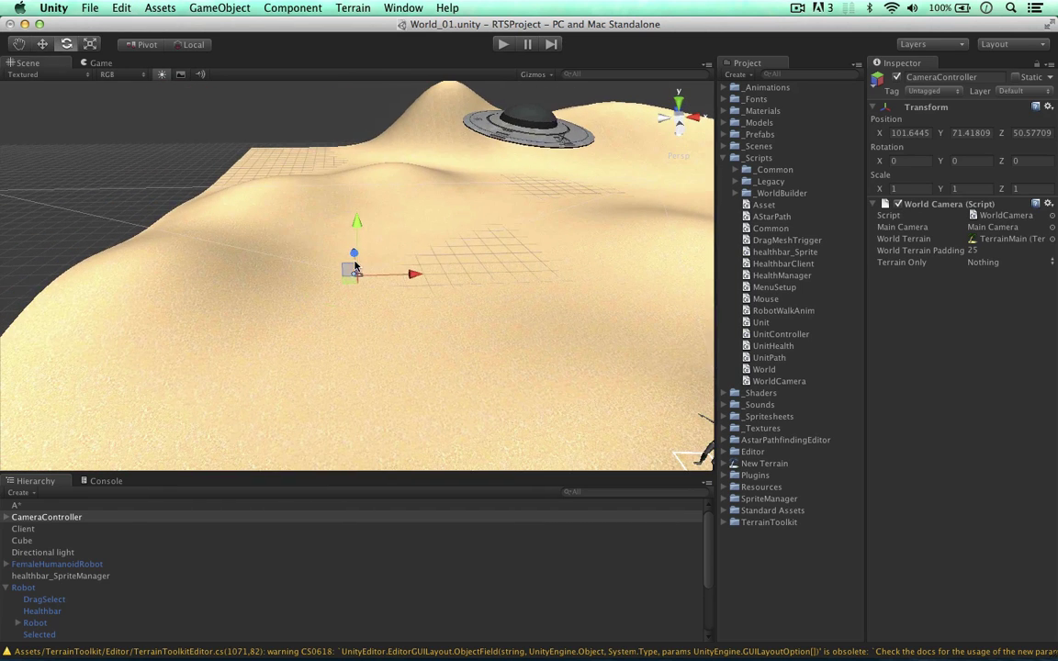
pyautogui.press('e')
pyautogui.moveTo(943, 133); pyautogui.dragTo(982, 147)
pyautogui.press('super+z')
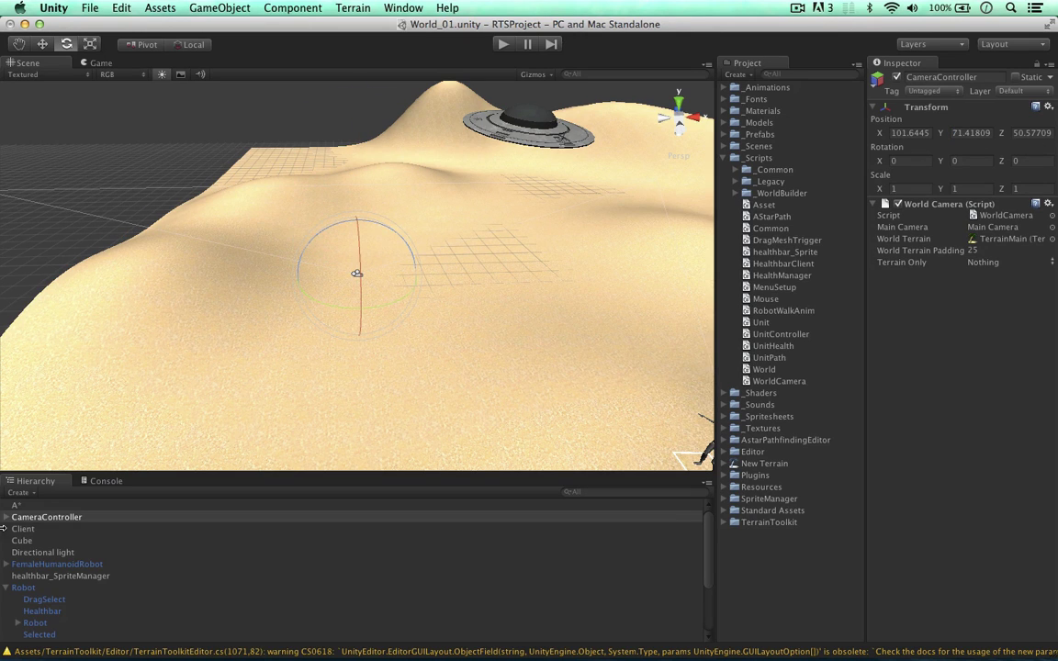
# - Select the Main Camera child of CameraController, try changing its X position, and undo the change
pyautogui.click(5, 517)
pyautogui.click(37, 528)
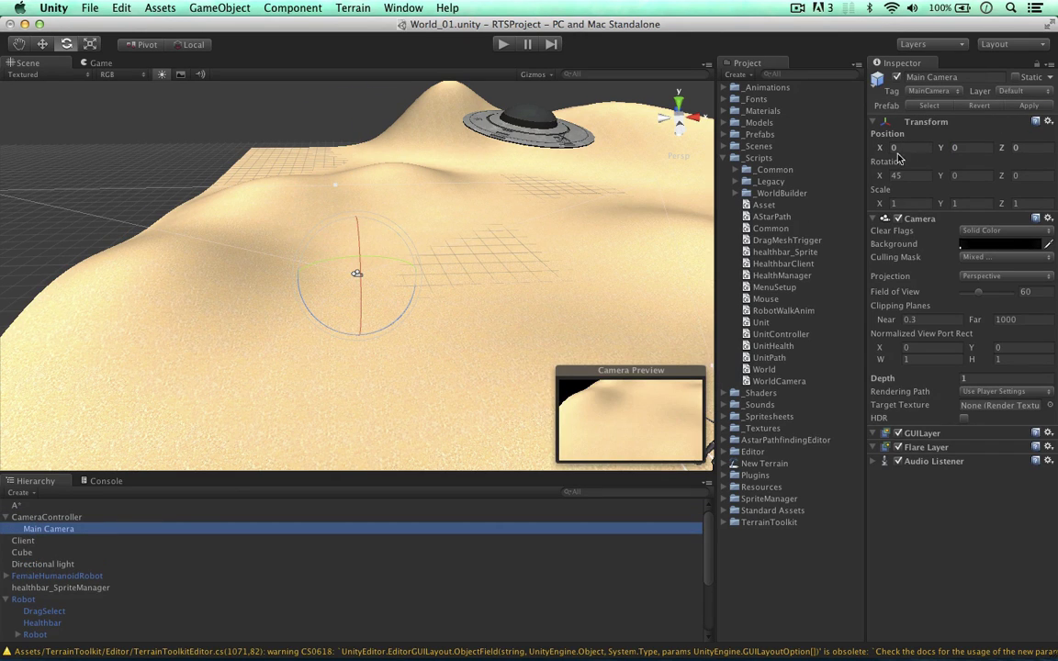
pyautogui.moveTo(878, 148)
pyautogui.mouseDown()
pyautogui.moveTo(784, 154)
pyautogui.moveTo(921, 148)
pyautogui.moveTo(815, 165)
pyautogui.moveTo(862, 161)
pyautogui.mouseUp()
pyautogui.press('super+z')
# - Save the World_01 scene, collapse CameraController, and start the game in play mode
pyautogui.press('super+s')
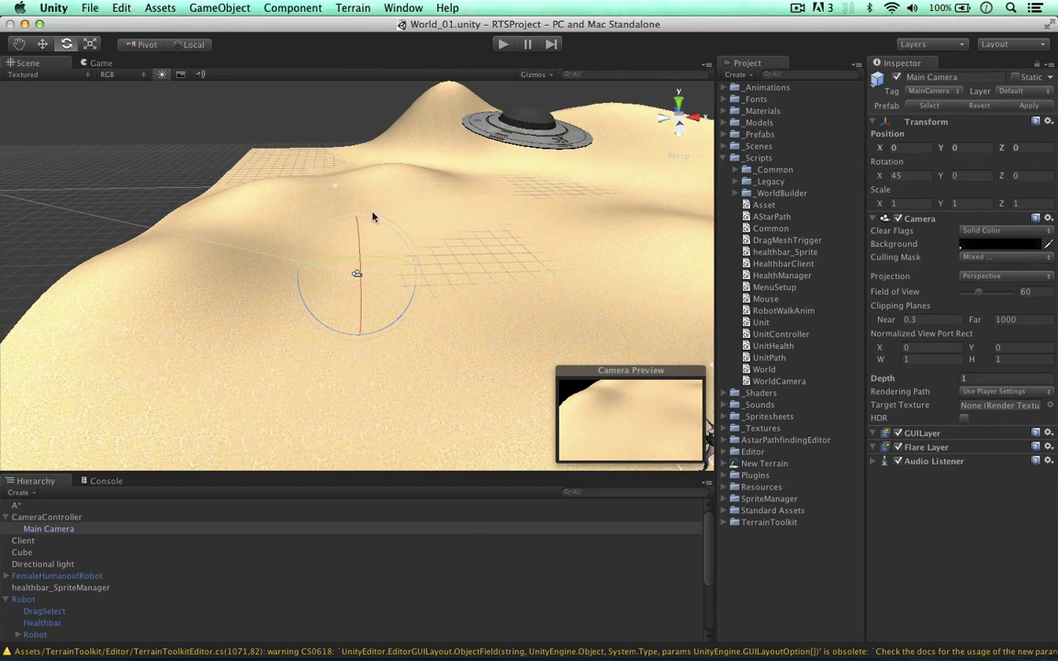
pyautogui.click(5, 519)
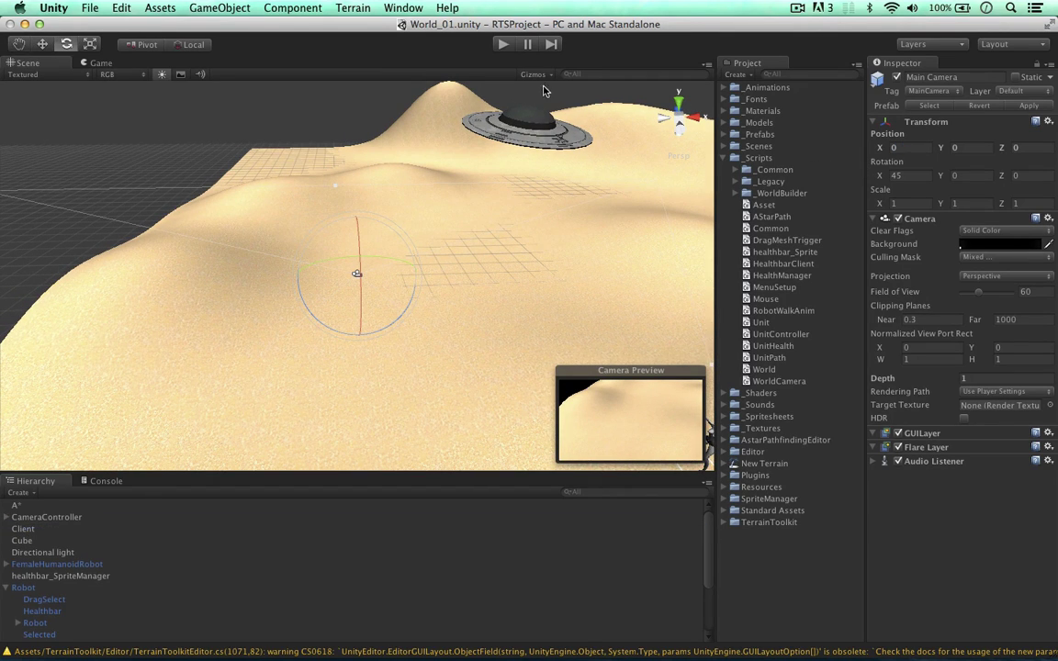
pyautogui.click(502, 44)
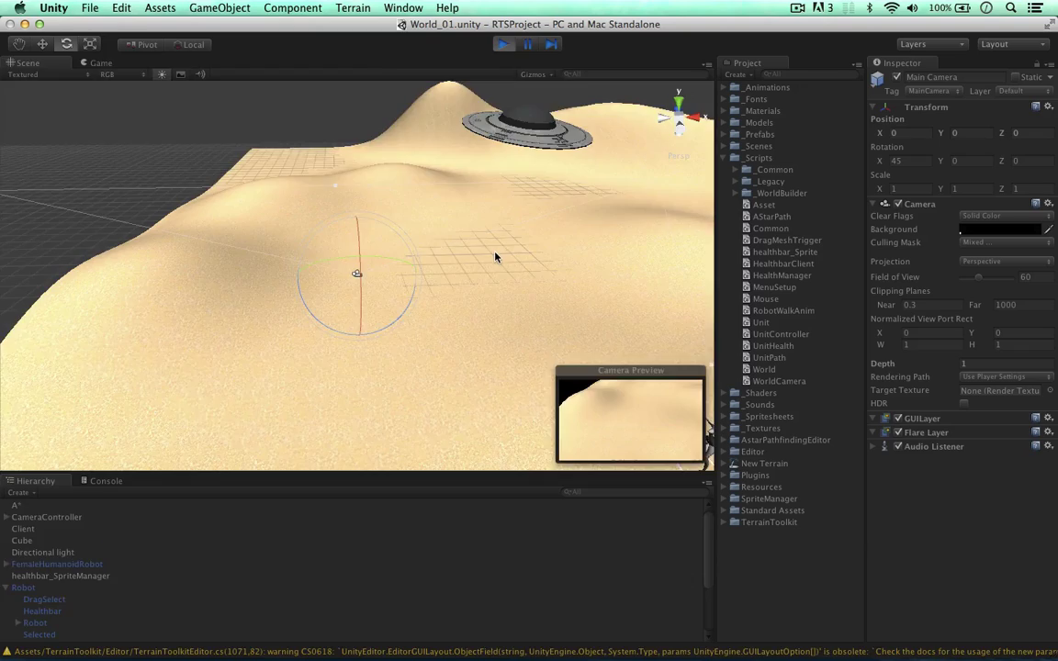
# - Box-select the two robot units in the running game and orbit the camera around them while checking their health bars
pyautogui.moveTo(364, 266); pyautogui.dragTo(472, 372)
pyautogui.press('w')
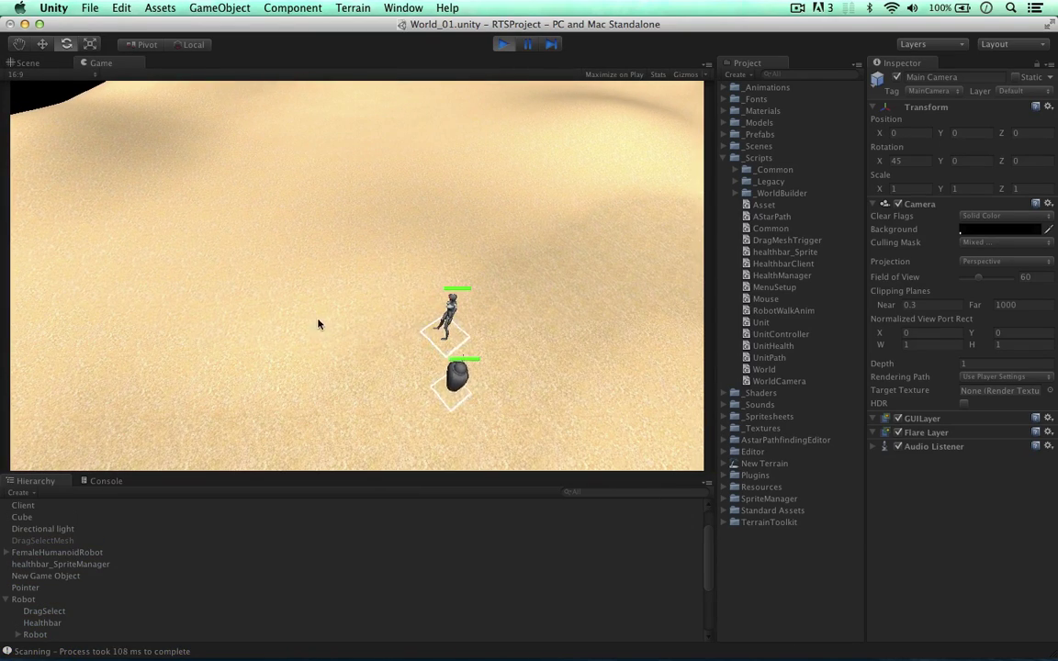
pyautogui.moveTo(317, 322)
pyautogui.mouseDown(button='right')
pyautogui.moveTo(641, 310)
pyautogui.moveTo(537, 321)
pyautogui.moveTo(505, 312)
pyautogui.mouseUp(button='right')
pyautogui.rightClick(408, 305)
pyautogui.moveTo(401, 305)
pyautogui.mouseDown(button='right')
pyautogui.moveTo(478, 289)
pyautogui.moveTo(356, 291)
pyautogui.moveTo(302, 306)
pyautogui.moveTo(346, 294)
pyautogui.moveTo(509, 294)
pyautogui.moveTo(445, 293)
pyautogui.mouseUp(button='right')
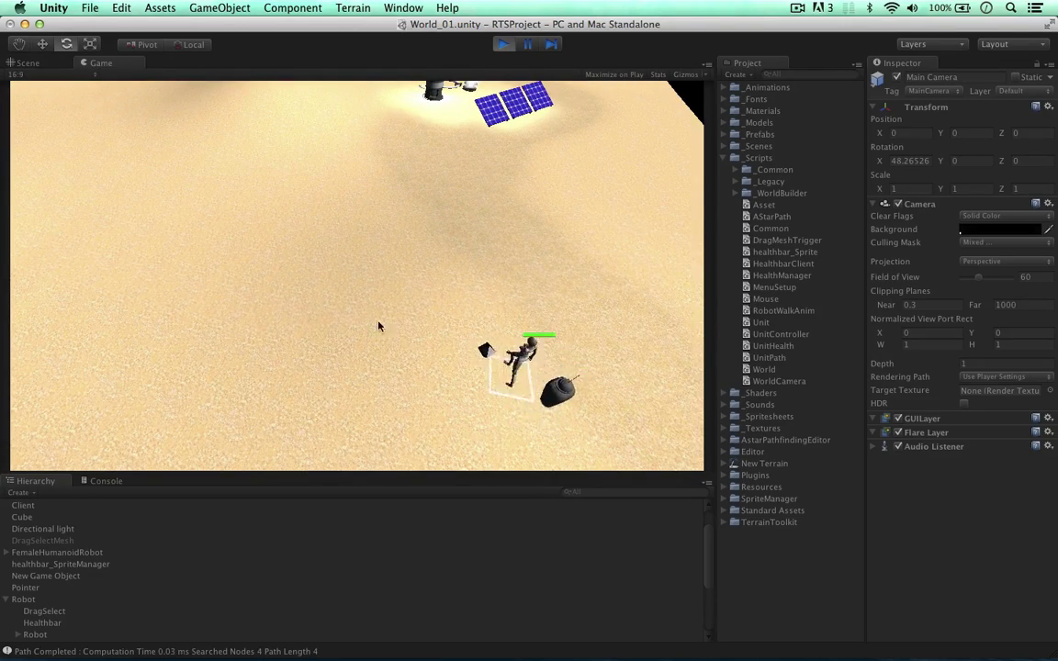
pyautogui.moveTo(378, 324); pyautogui.dragTo(527, 311, button='right')
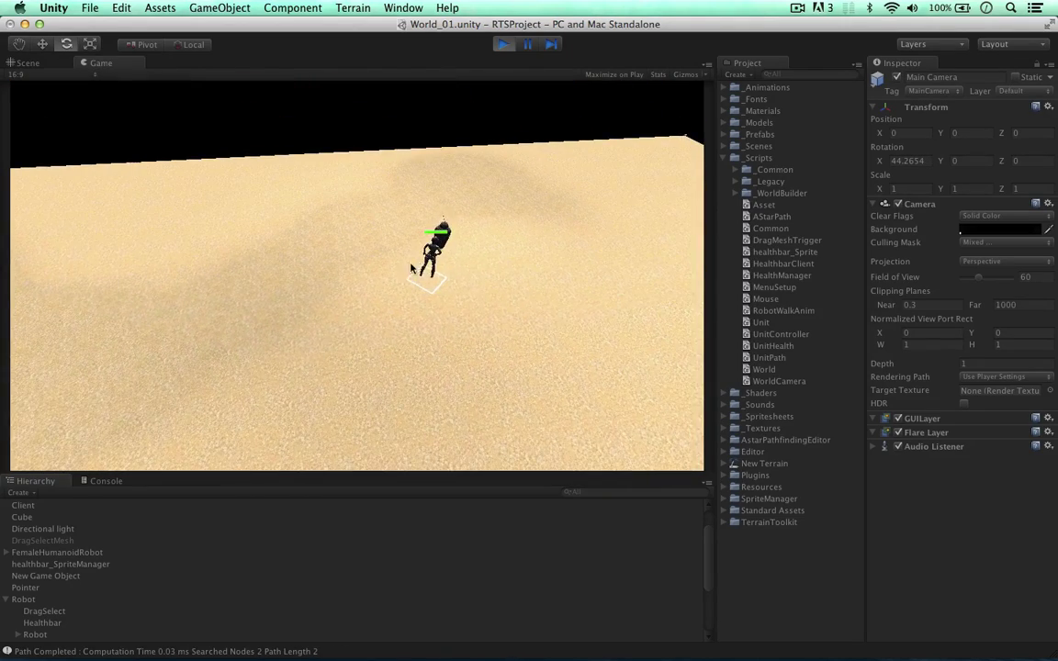
pyautogui.moveTo(427, 267); pyautogui.dragTo(397, 277, button='right')
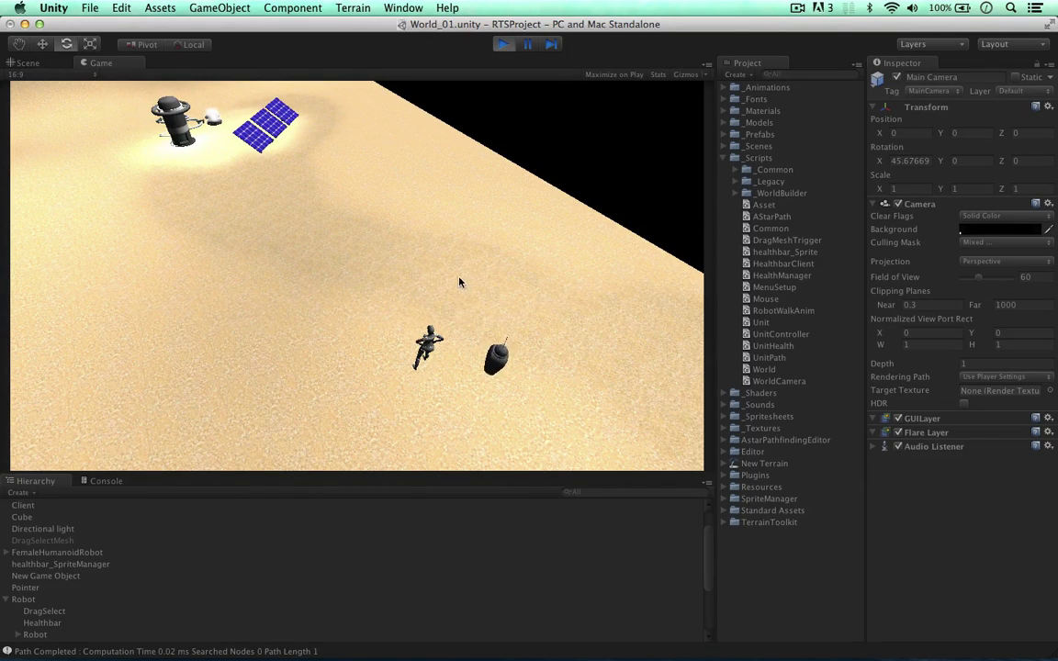
# - Move the game camera to the solar panel building, select it, check its health bar from several angles, and deselect it
pyautogui.press('w')
pyautogui.press('a')
pyautogui.press('w')
pyautogui.press('a')
pyautogui.click(306, 193)
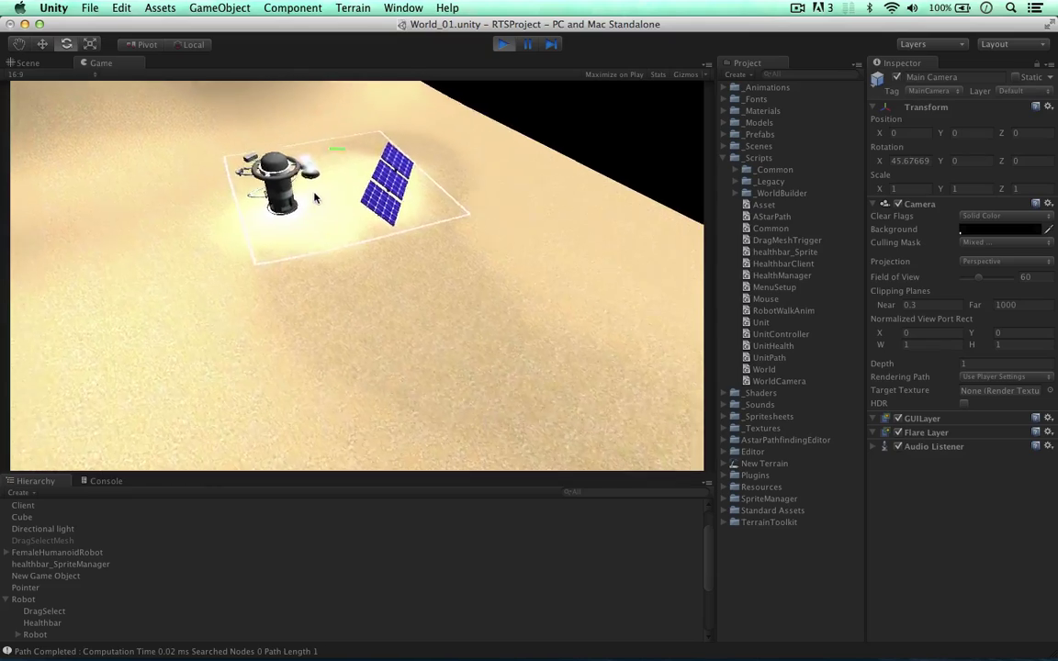
pyautogui.moveTo(314, 198)
pyautogui.mouseDown(button='right')
pyautogui.moveTo(407, 219)
pyautogui.moveTo(465, 216)
pyautogui.mouseUp(button='right')
pyautogui.press('w')
pyautogui.press('a')
pyautogui.keyDown('ctrl'); pyautogui.moveTo(471, 224); pyautogui.dragTo(327, 227, button='right'); pyautogui.keyUp('ctrl')
pyautogui.press('s')
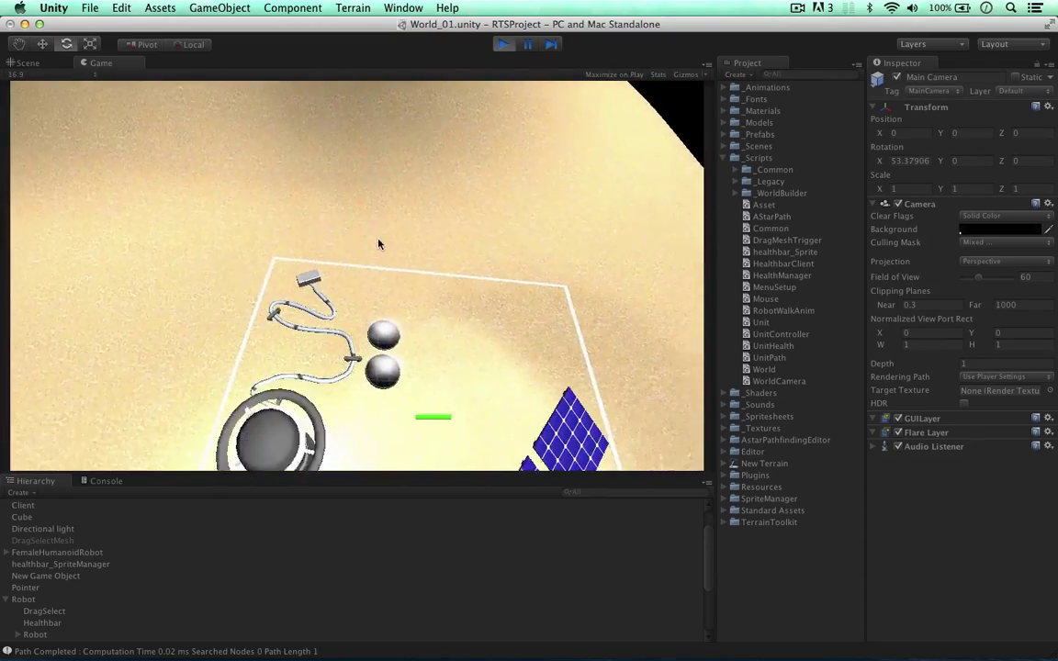
pyautogui.click(377, 243)
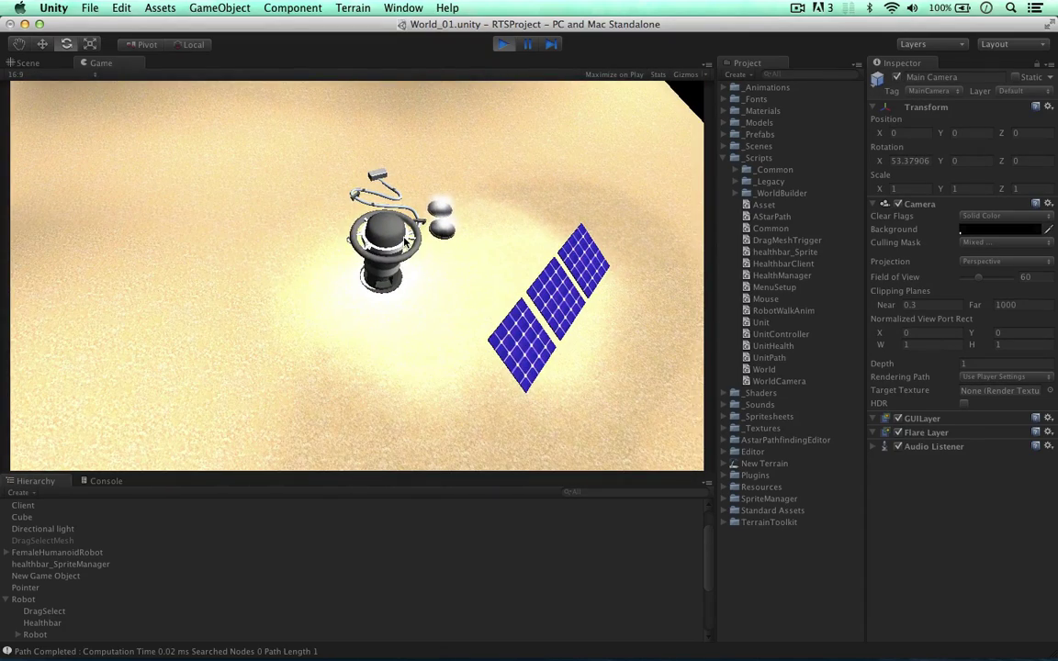